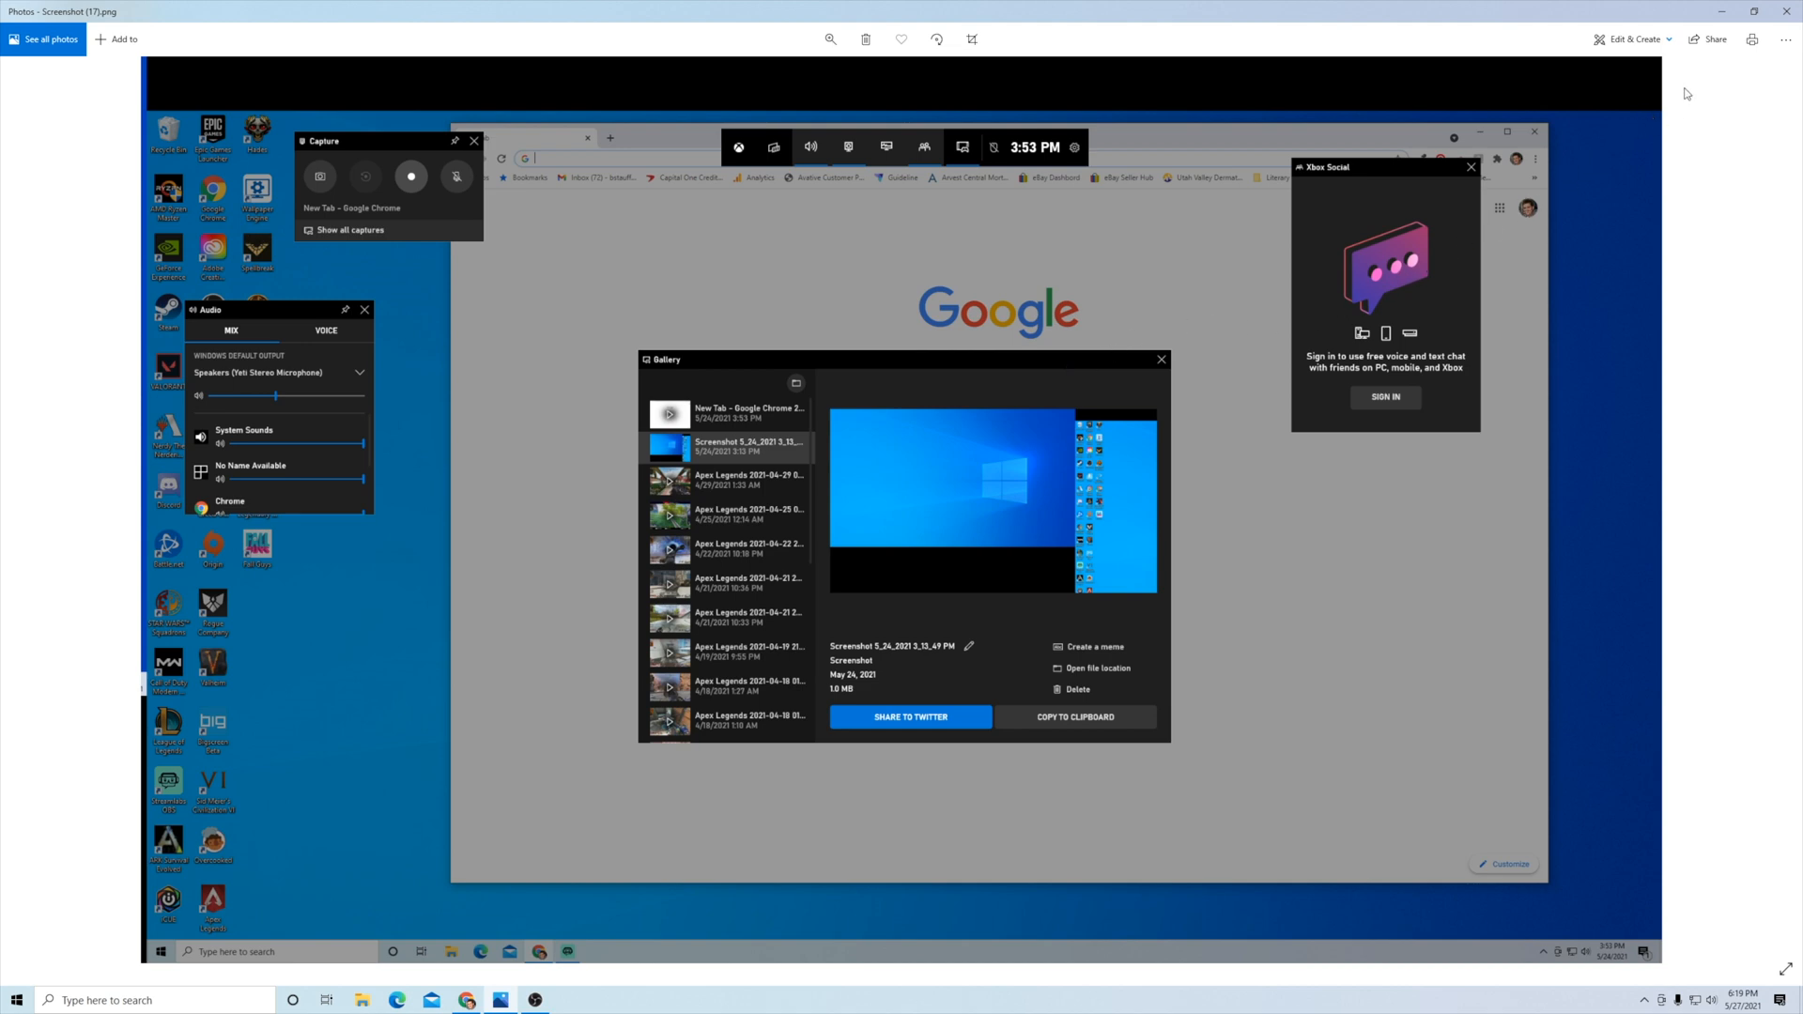
Step: Close the screenshot viewer and open the OBS Studio website from the Google search results in Chrome
{"action": "left_click", "coordinate": [1788, 10]}
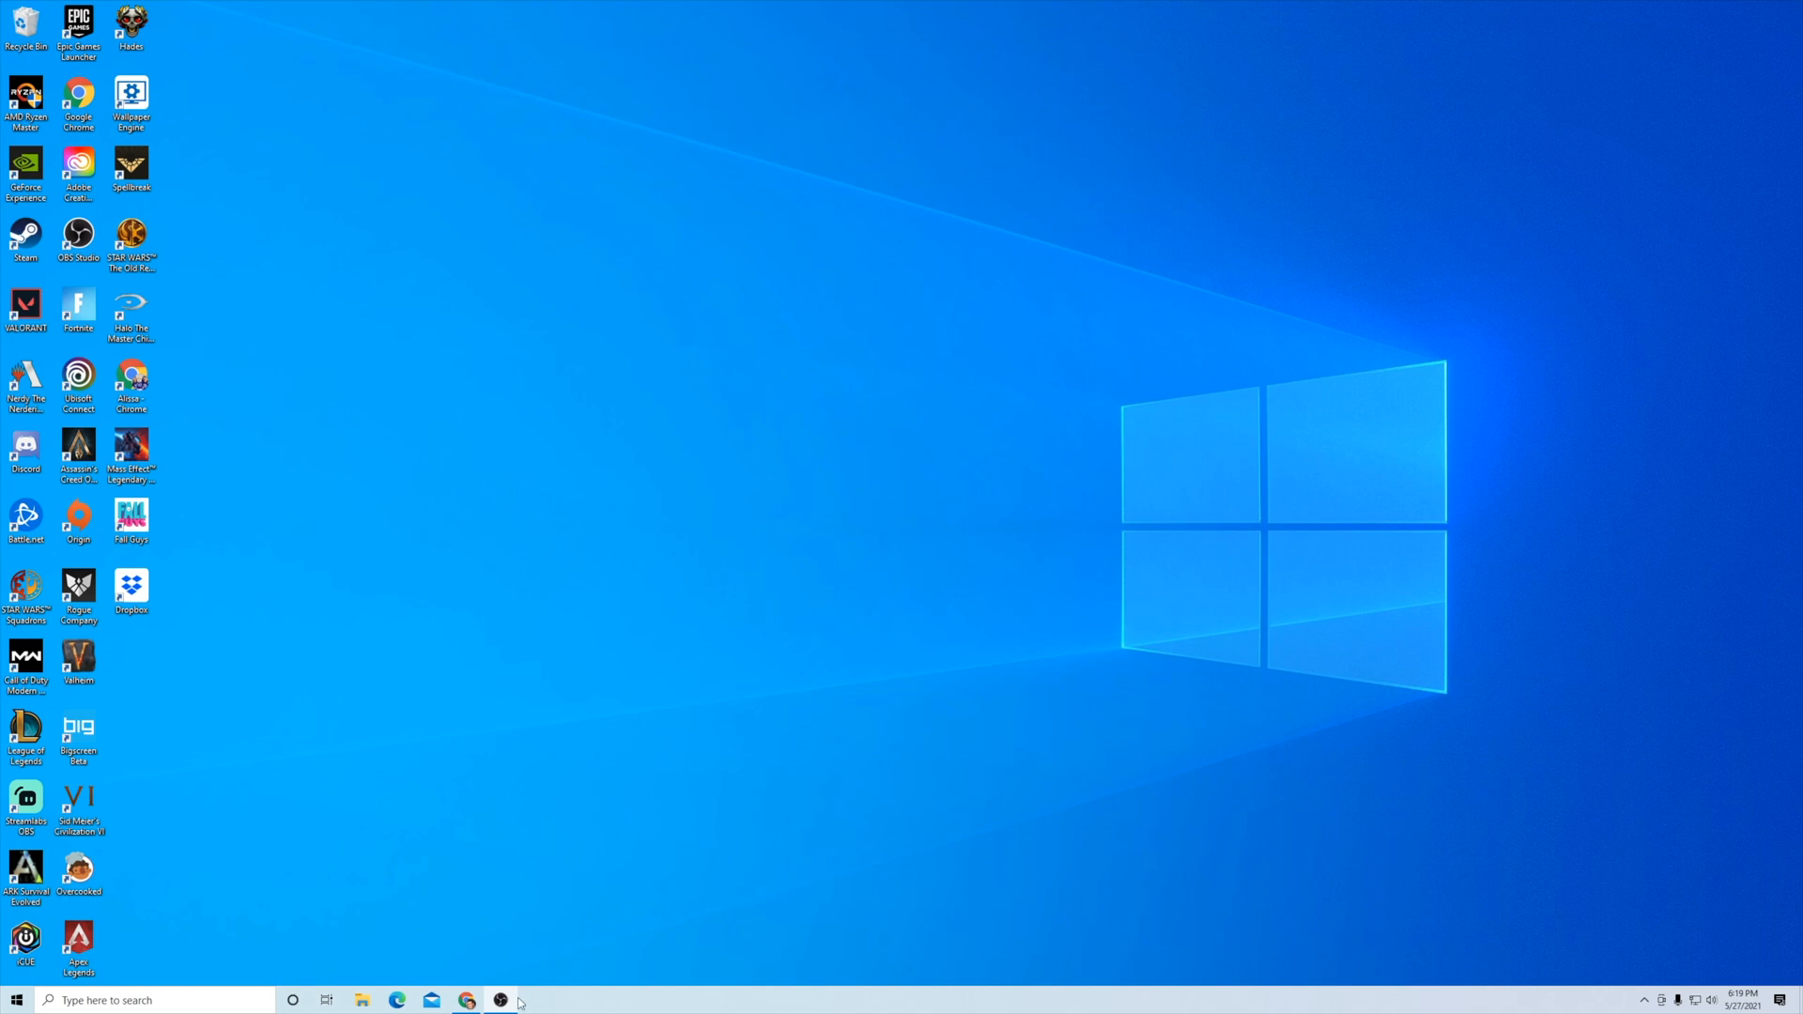
{"action": "left_click", "coordinate": [470, 1005]}
{"action": "left_click", "coordinate": [392, 82]}
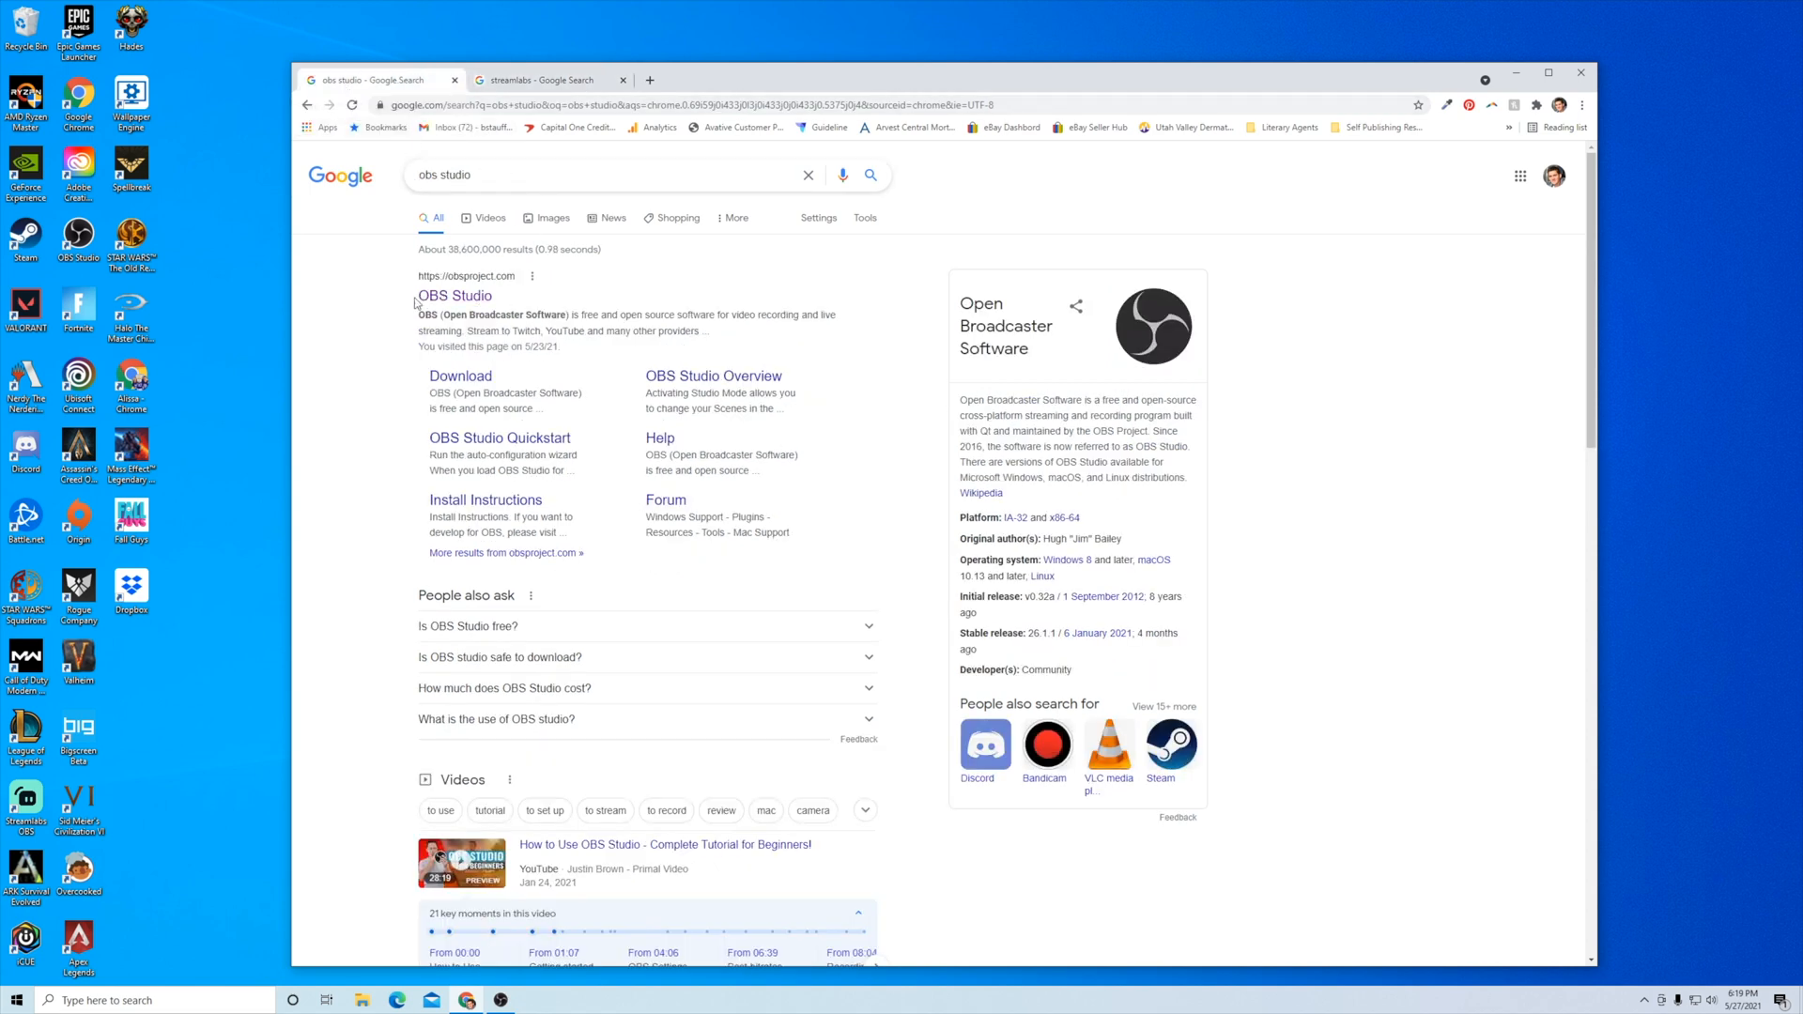
{"action": "left_click", "coordinate": [456, 296]}
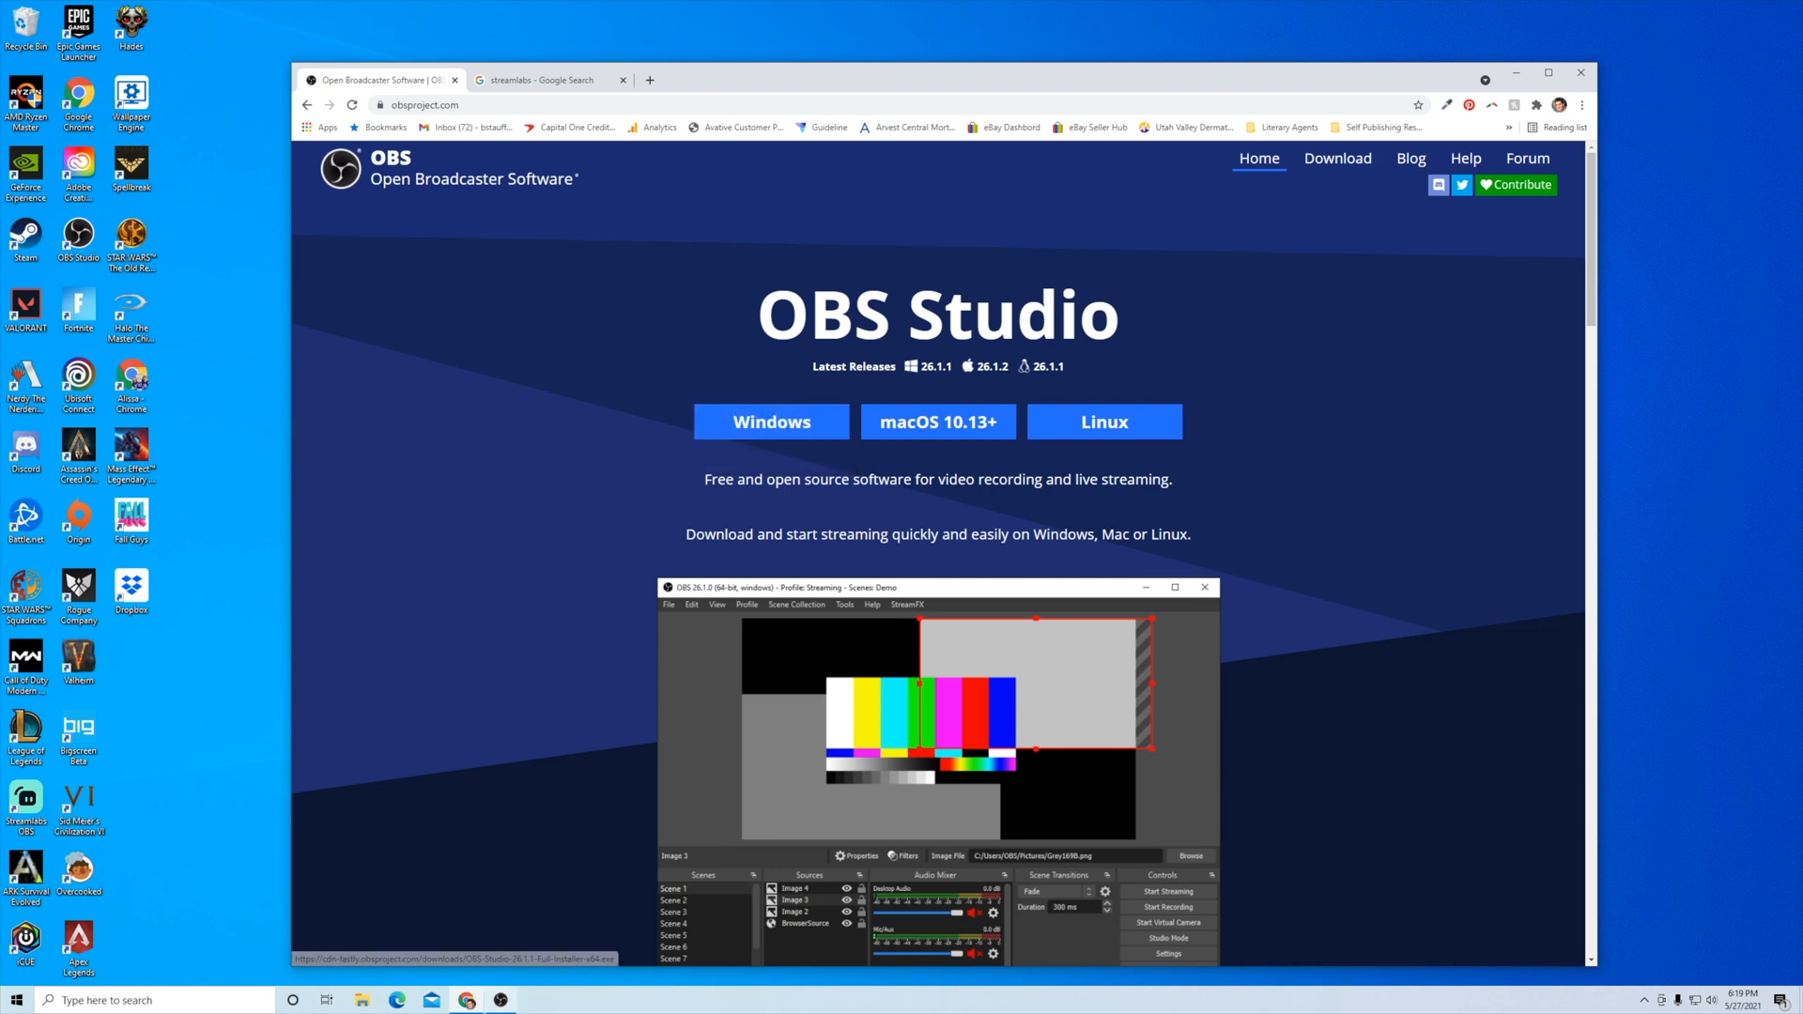
Step: Switch to OBS Studio, with Chrome minimized and the OBS window placed near the middle of the desktop
{"action": "left_click", "coordinate": [500, 1000]}
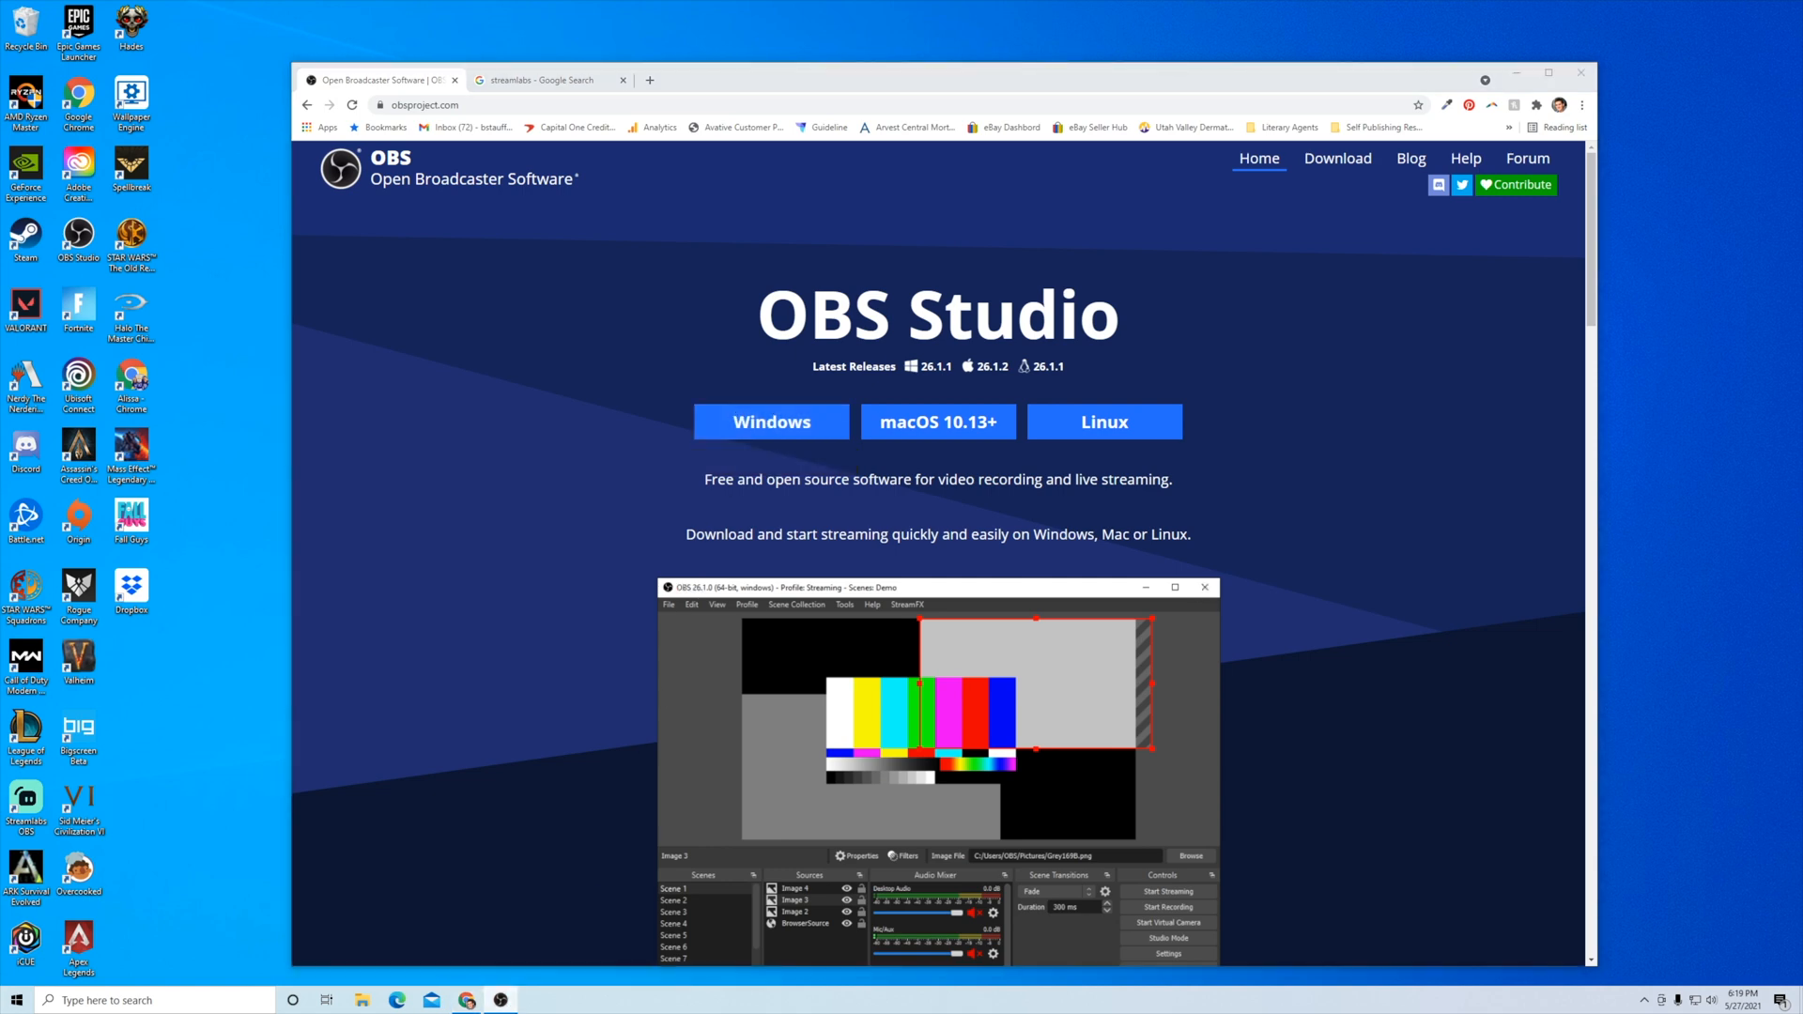
{"action": "left_click_drag", "start_coordinate": [0, 56], "coordinate": [1091, 177]}
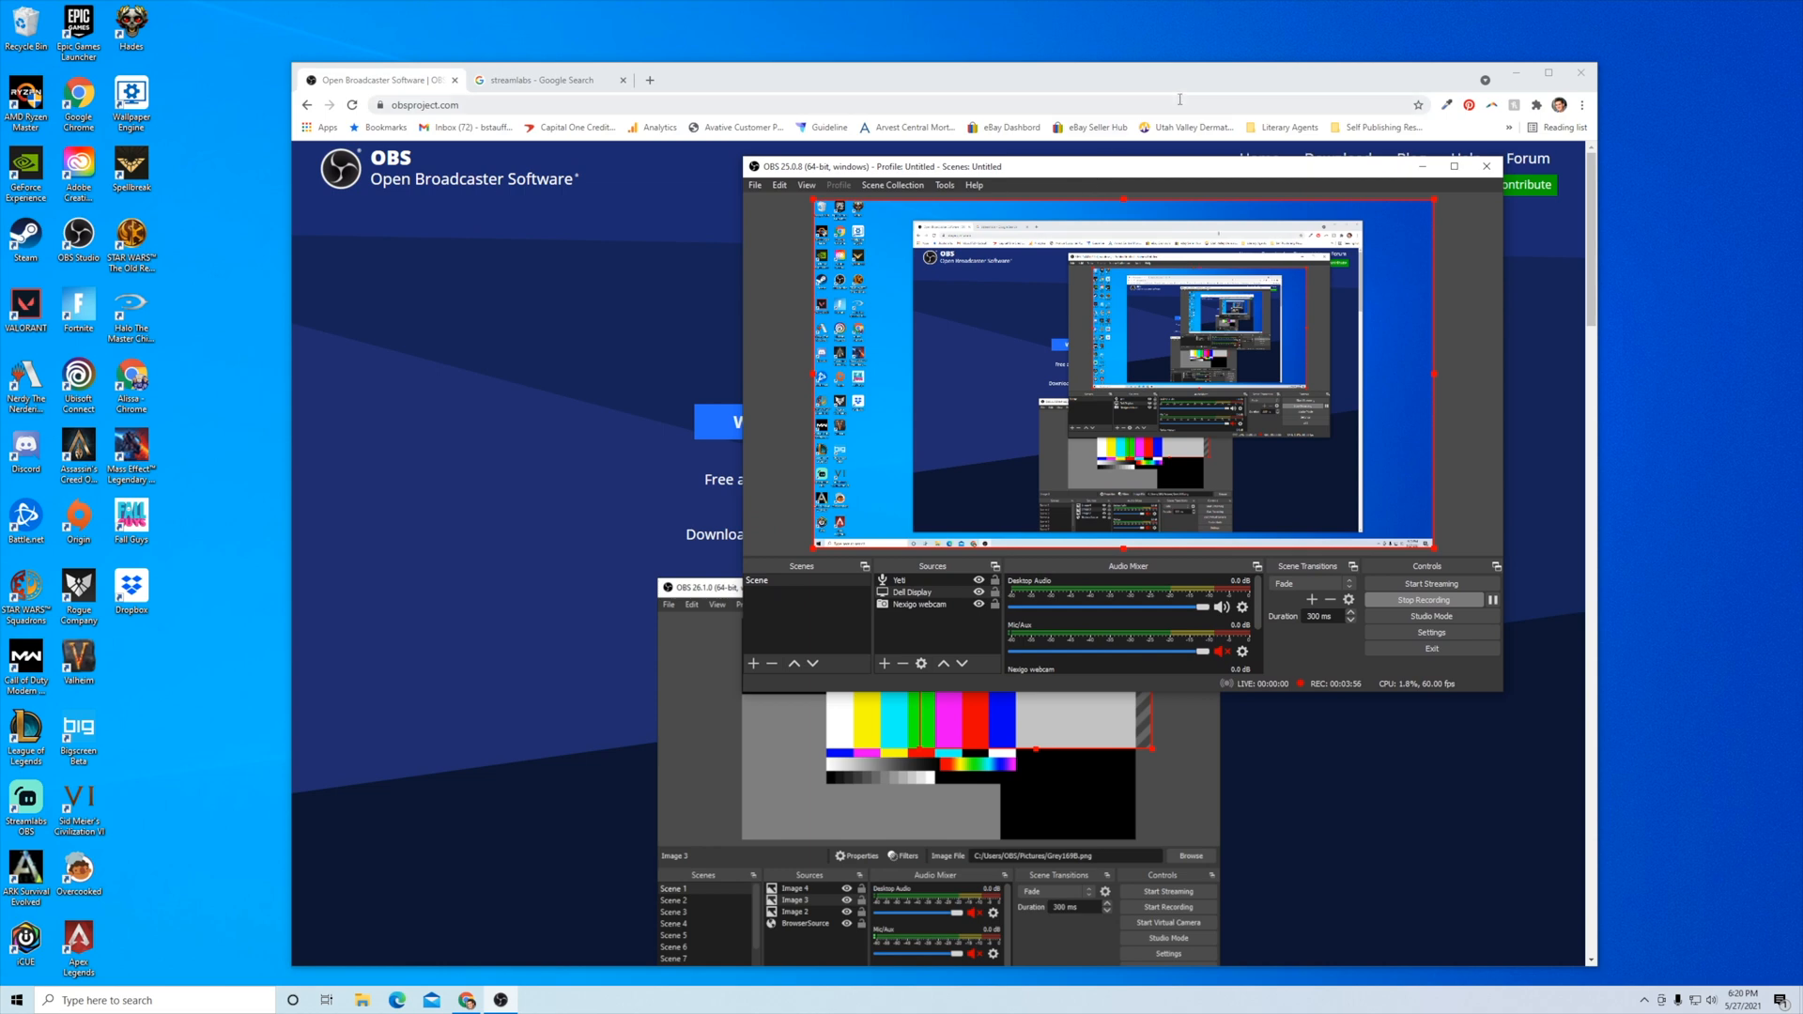
{"action": "left_click", "coordinate": [1516, 72]}
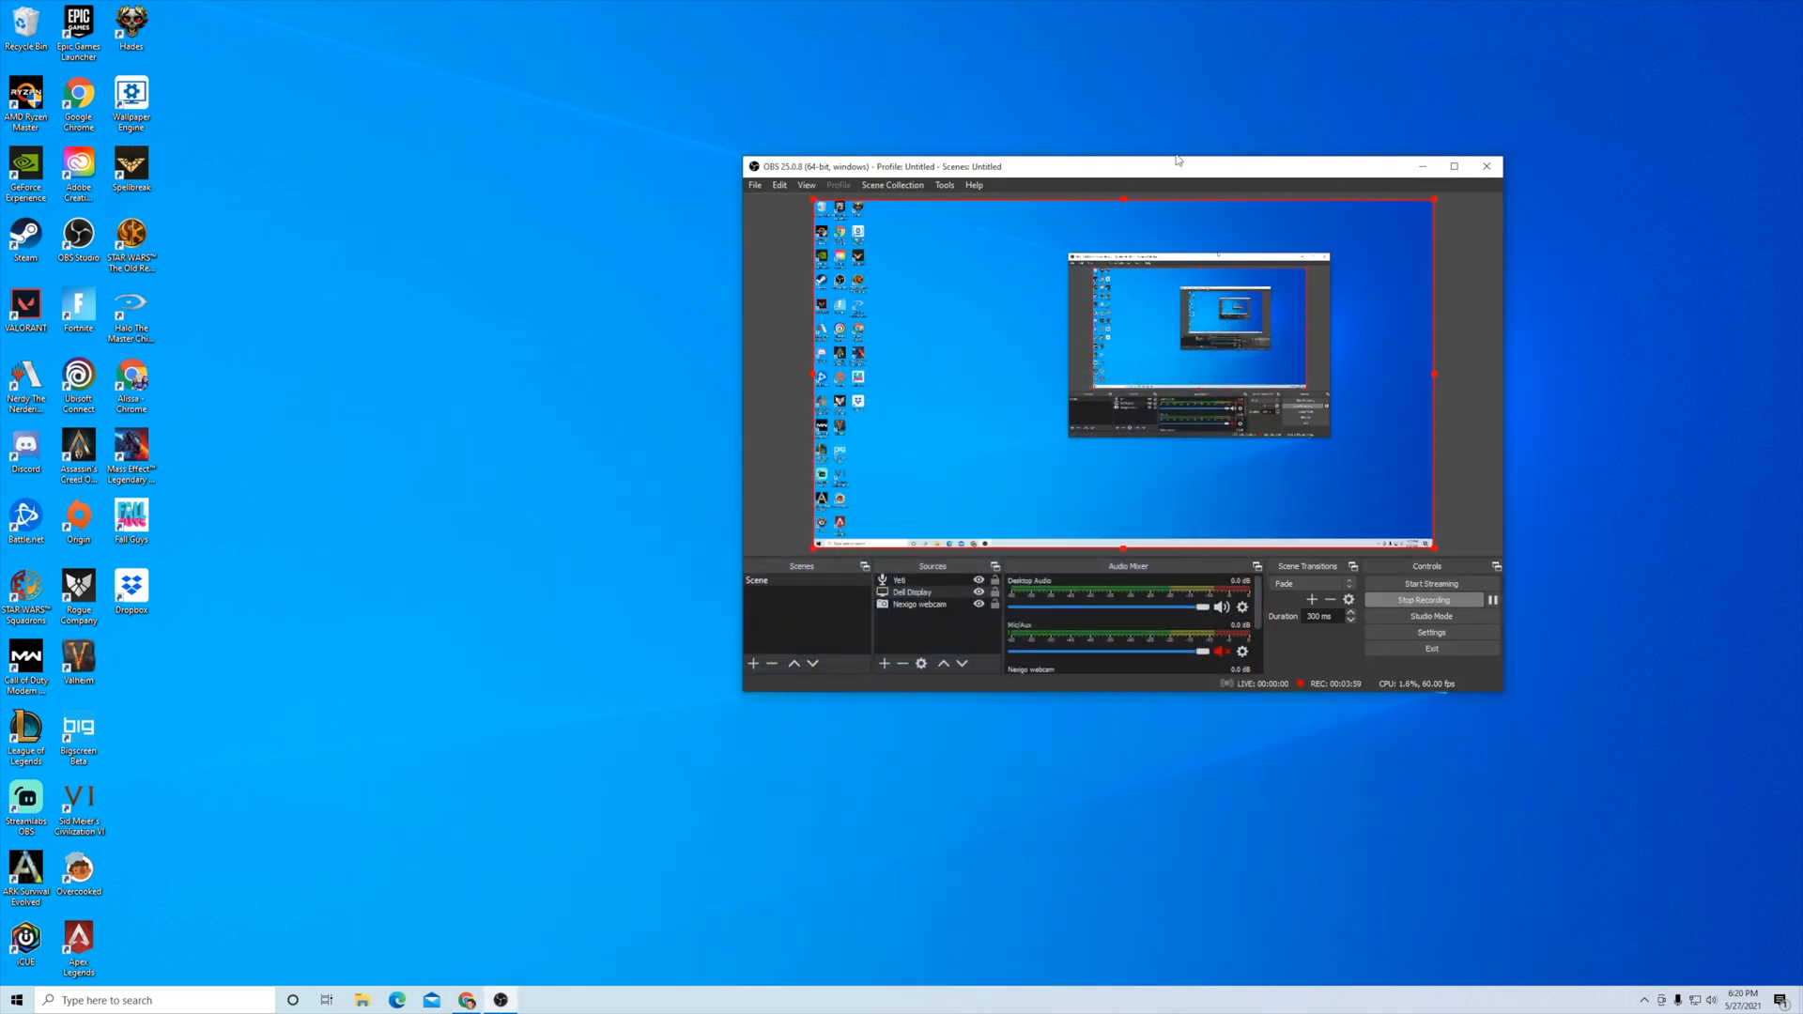
{"action": "left_click_drag", "start_coordinate": [1173, 167], "coordinate": [939, 219]}
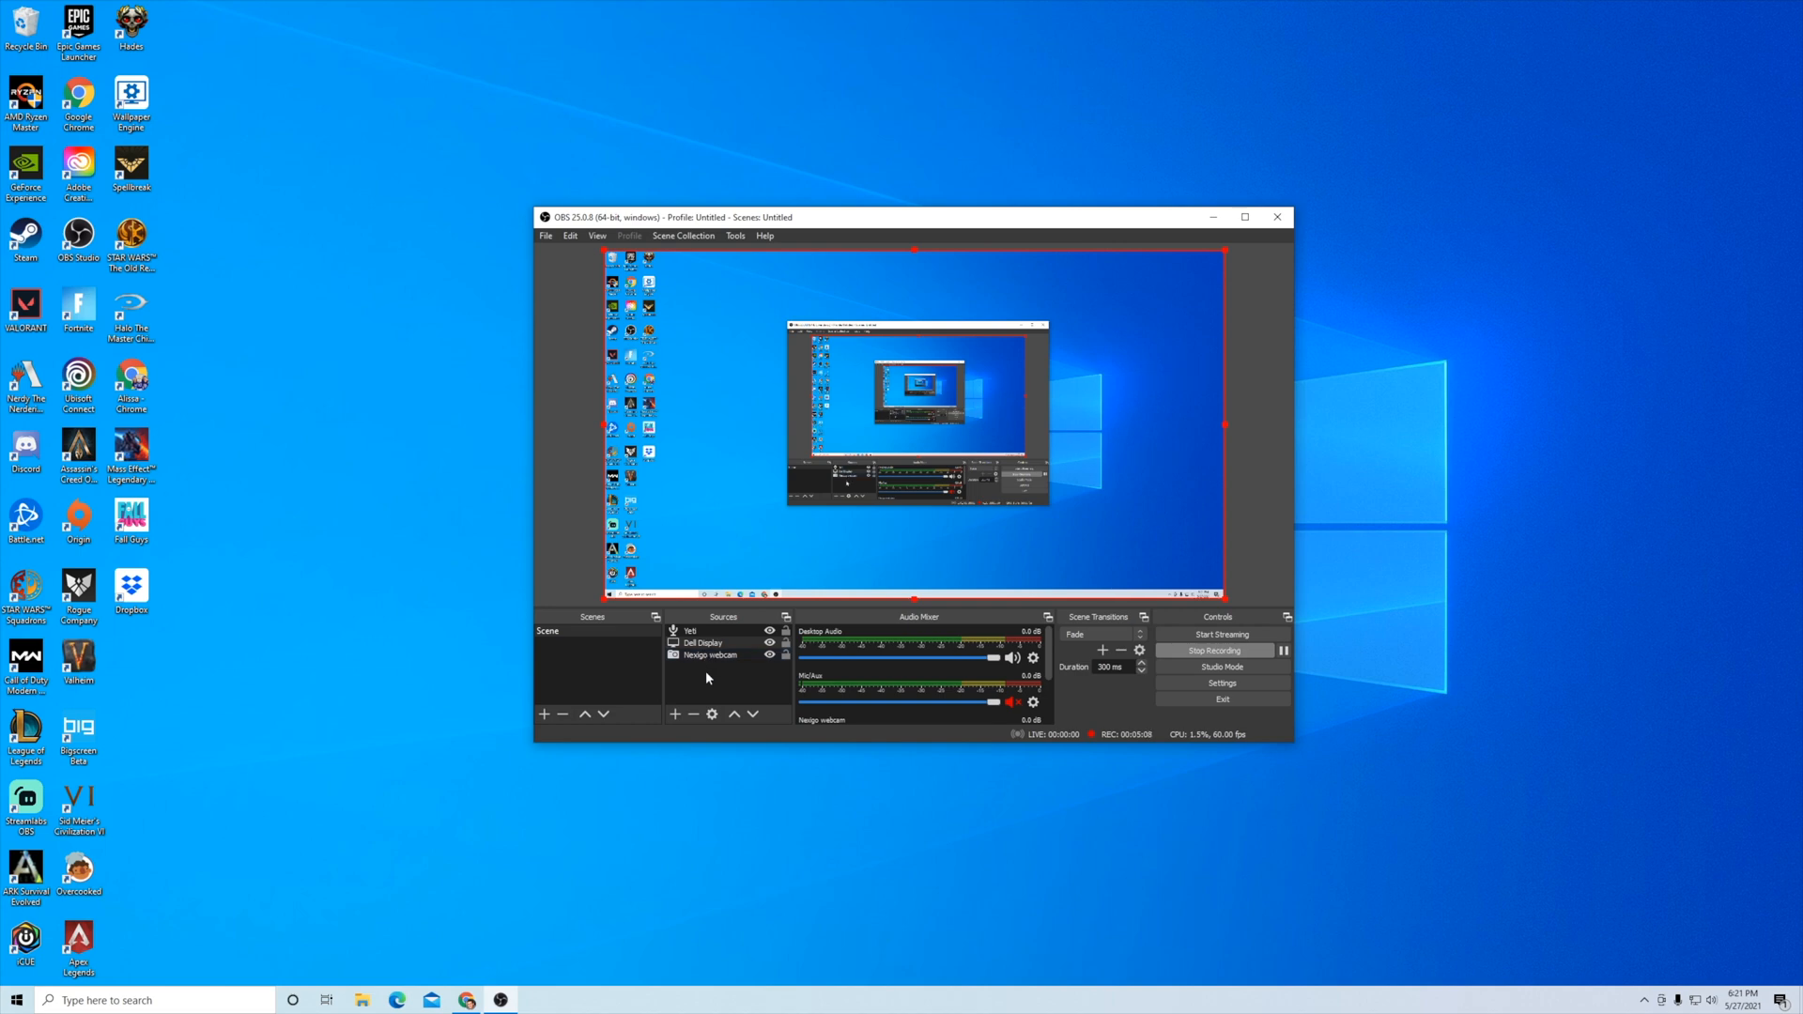
Step: Add a Game Capture source named "test" with the mode Capture any fullscreen application, and remove that source again
{"action": "left_click", "coordinate": [680, 714]}
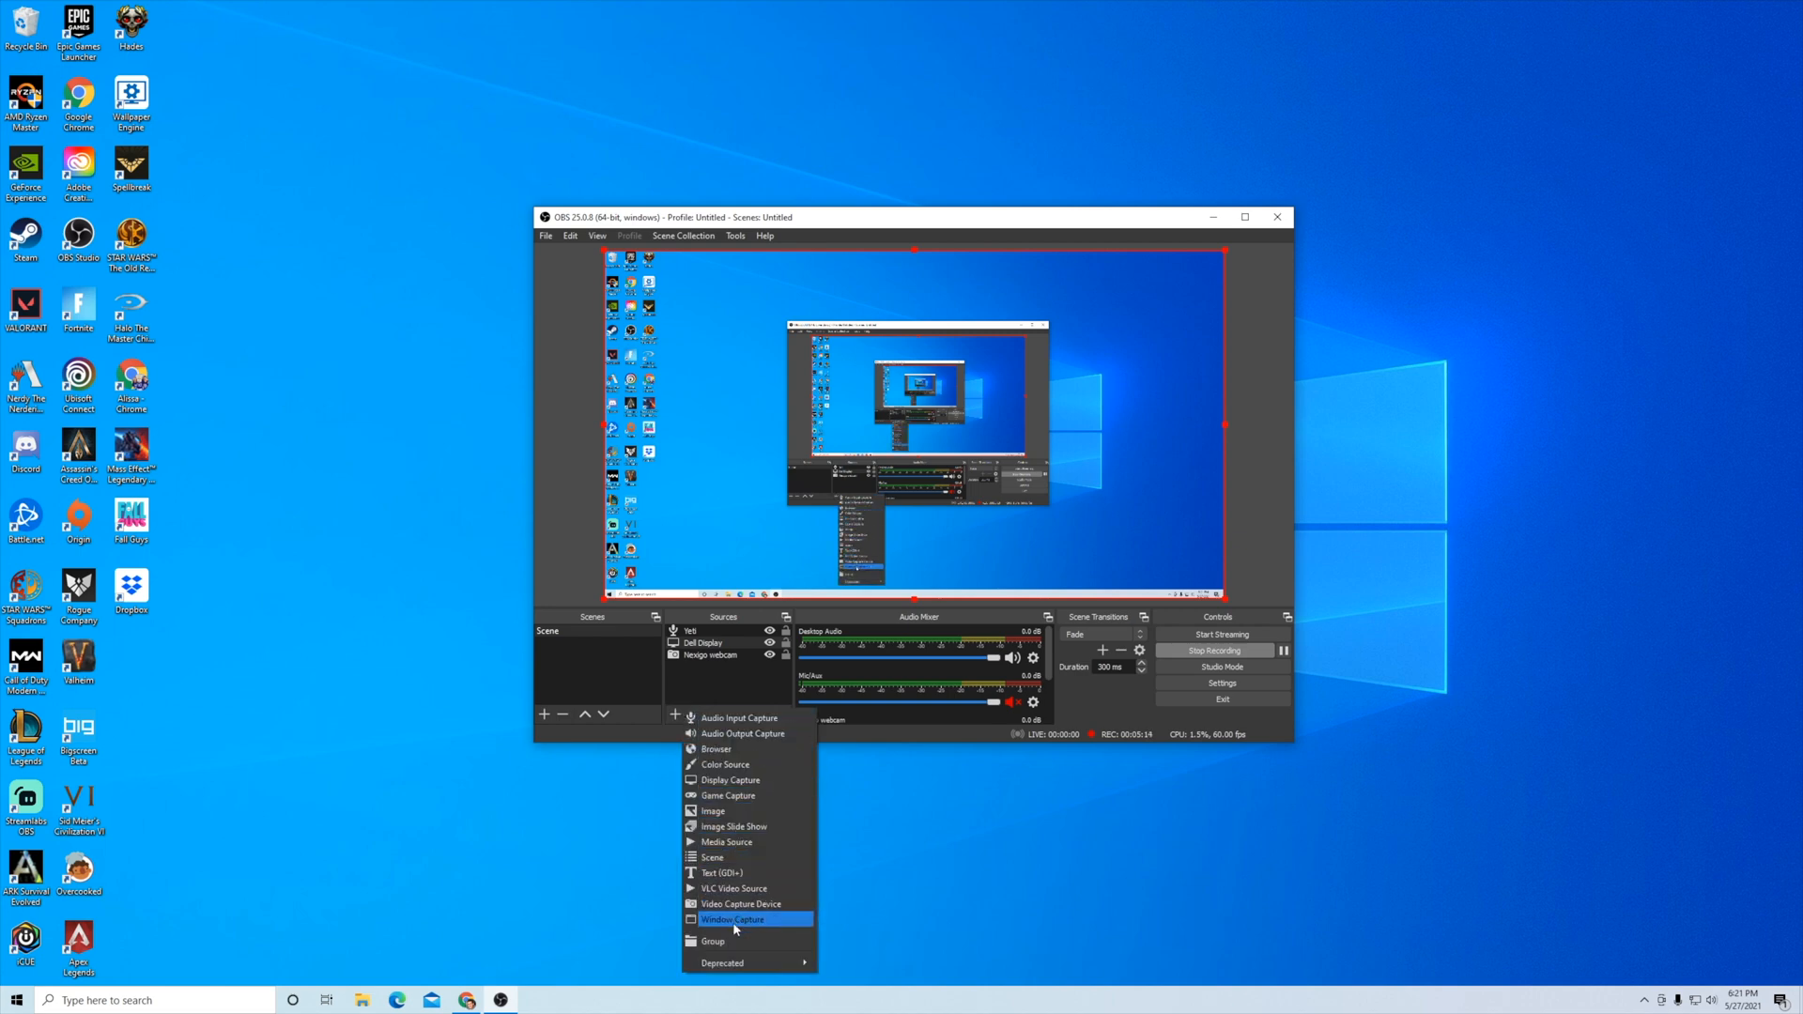
{"action": "left_click", "coordinate": [741, 797]}
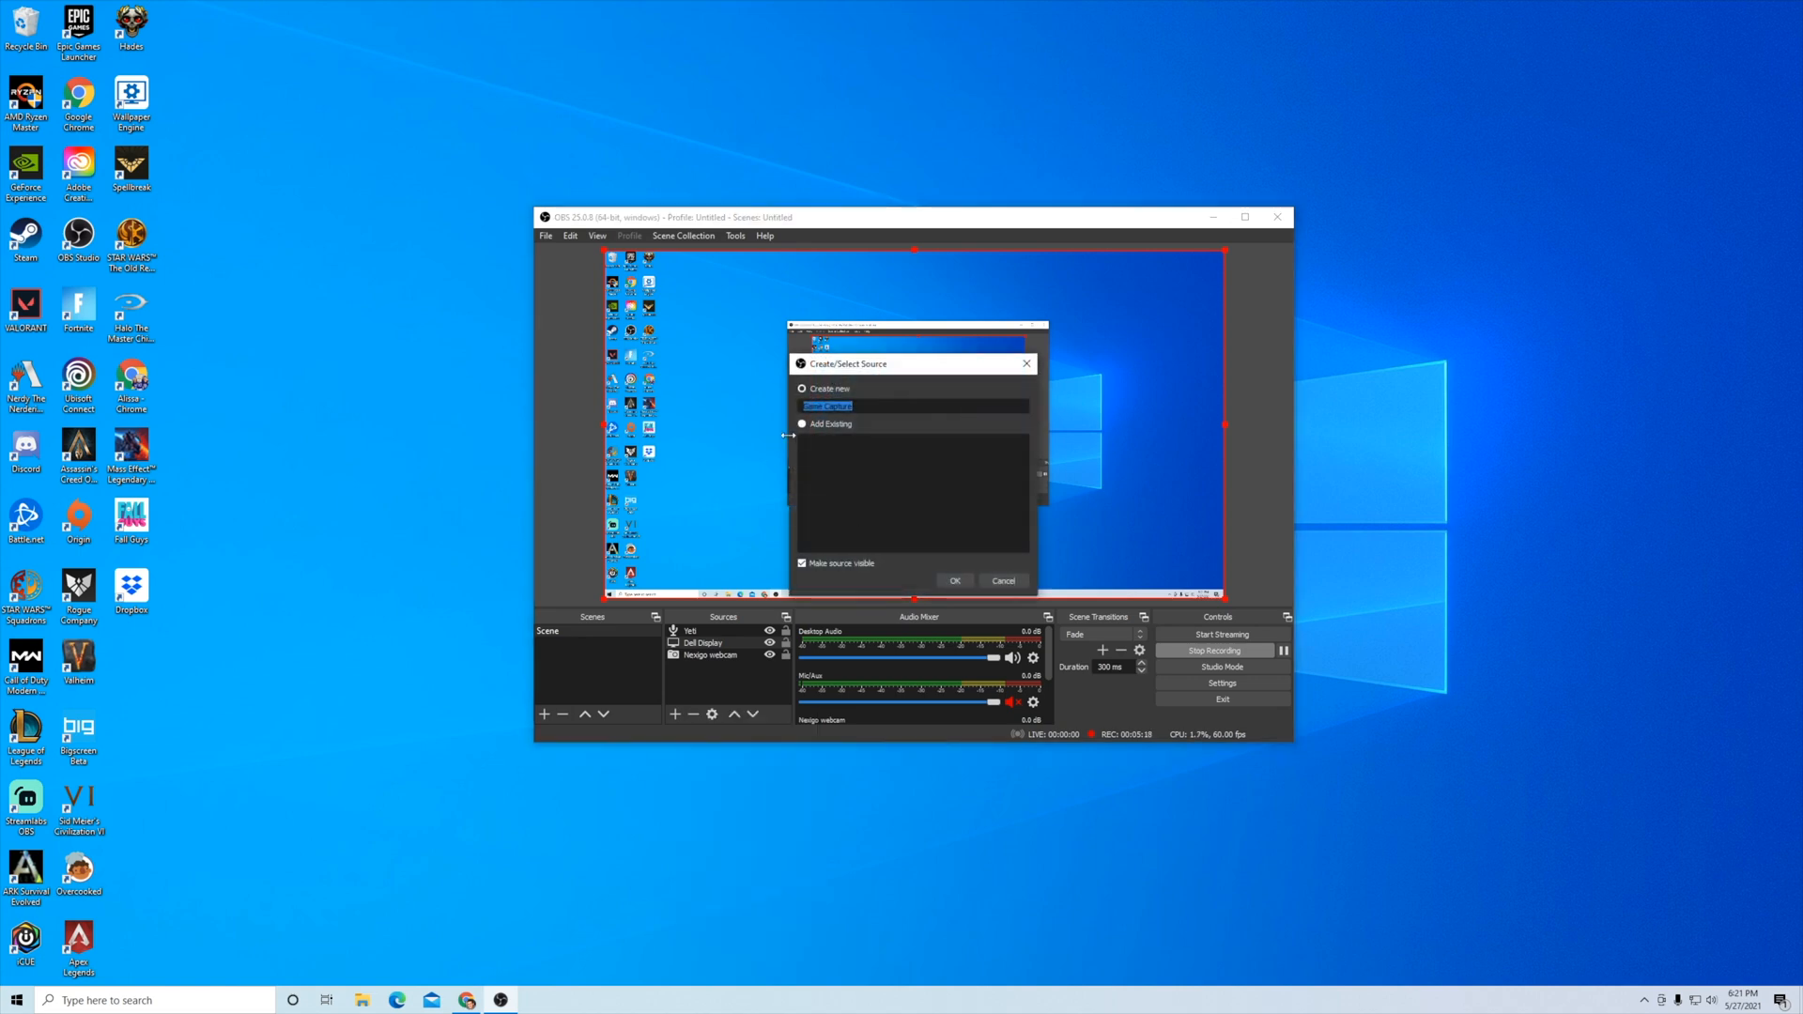
{"action": "type", "text": "test"}
{"action": "left_click", "coordinate": [954, 581]}
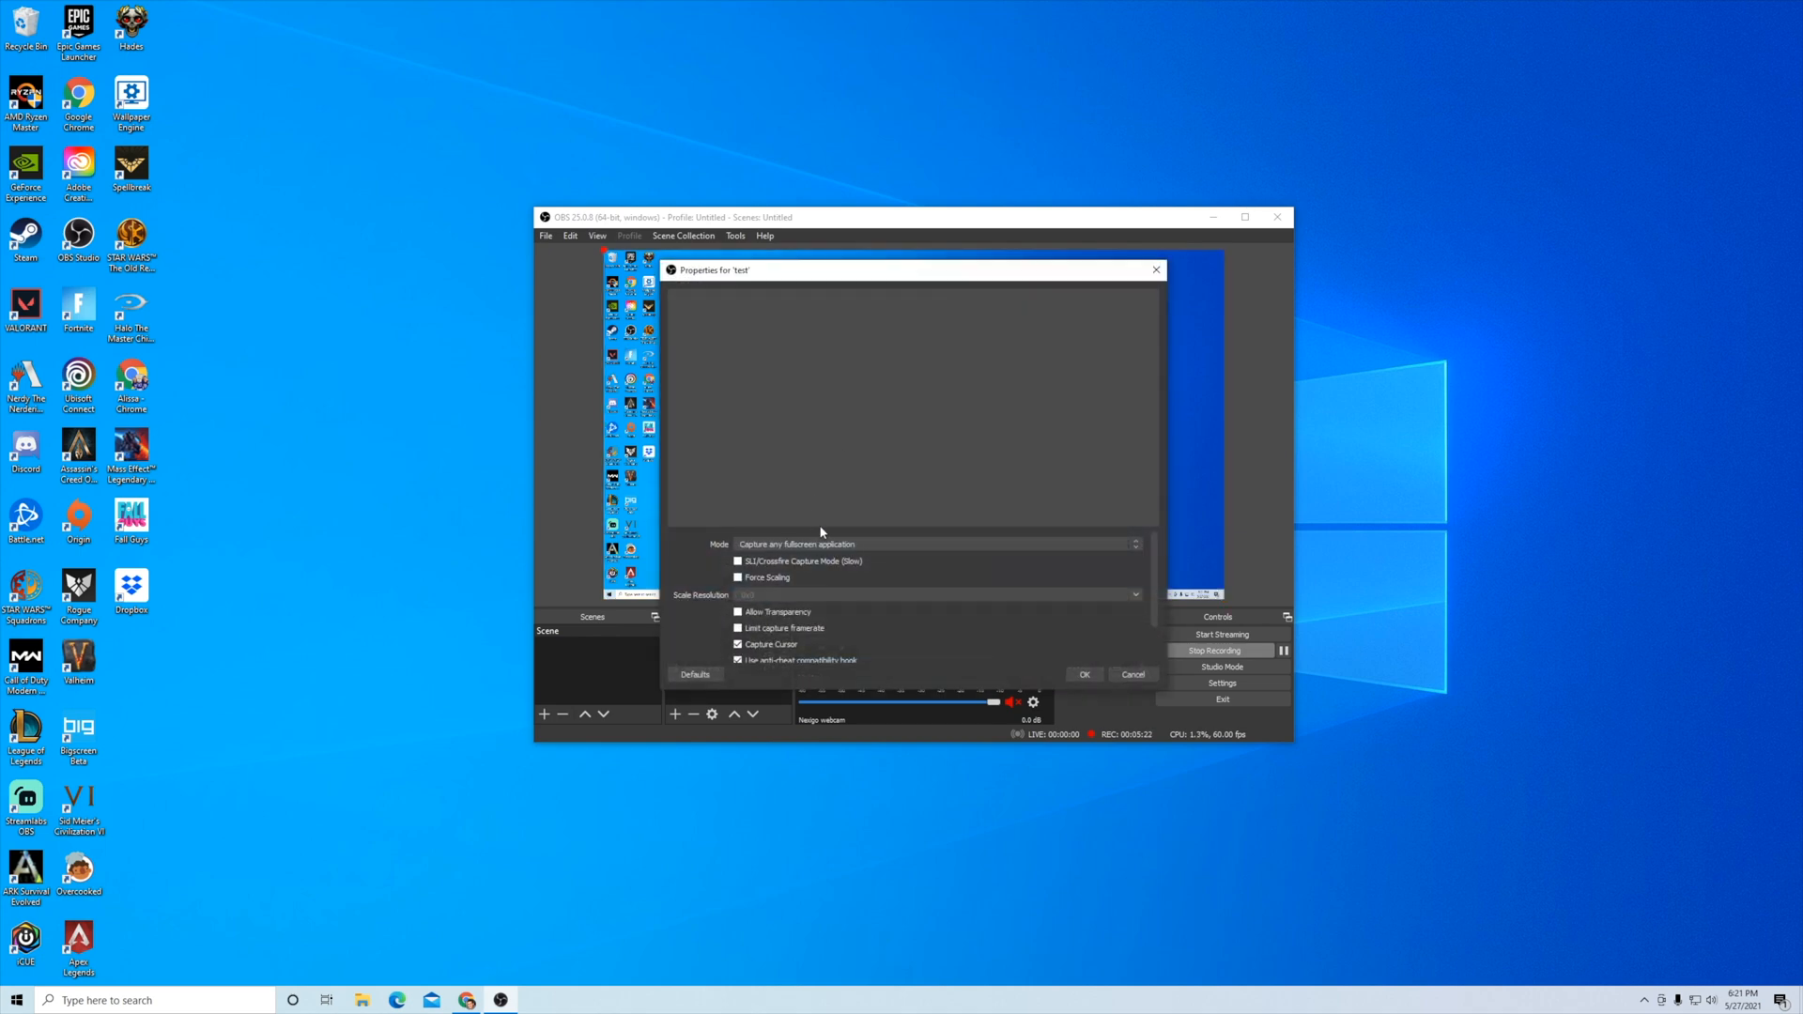
{"action": "left_click", "coordinate": [879, 546]}
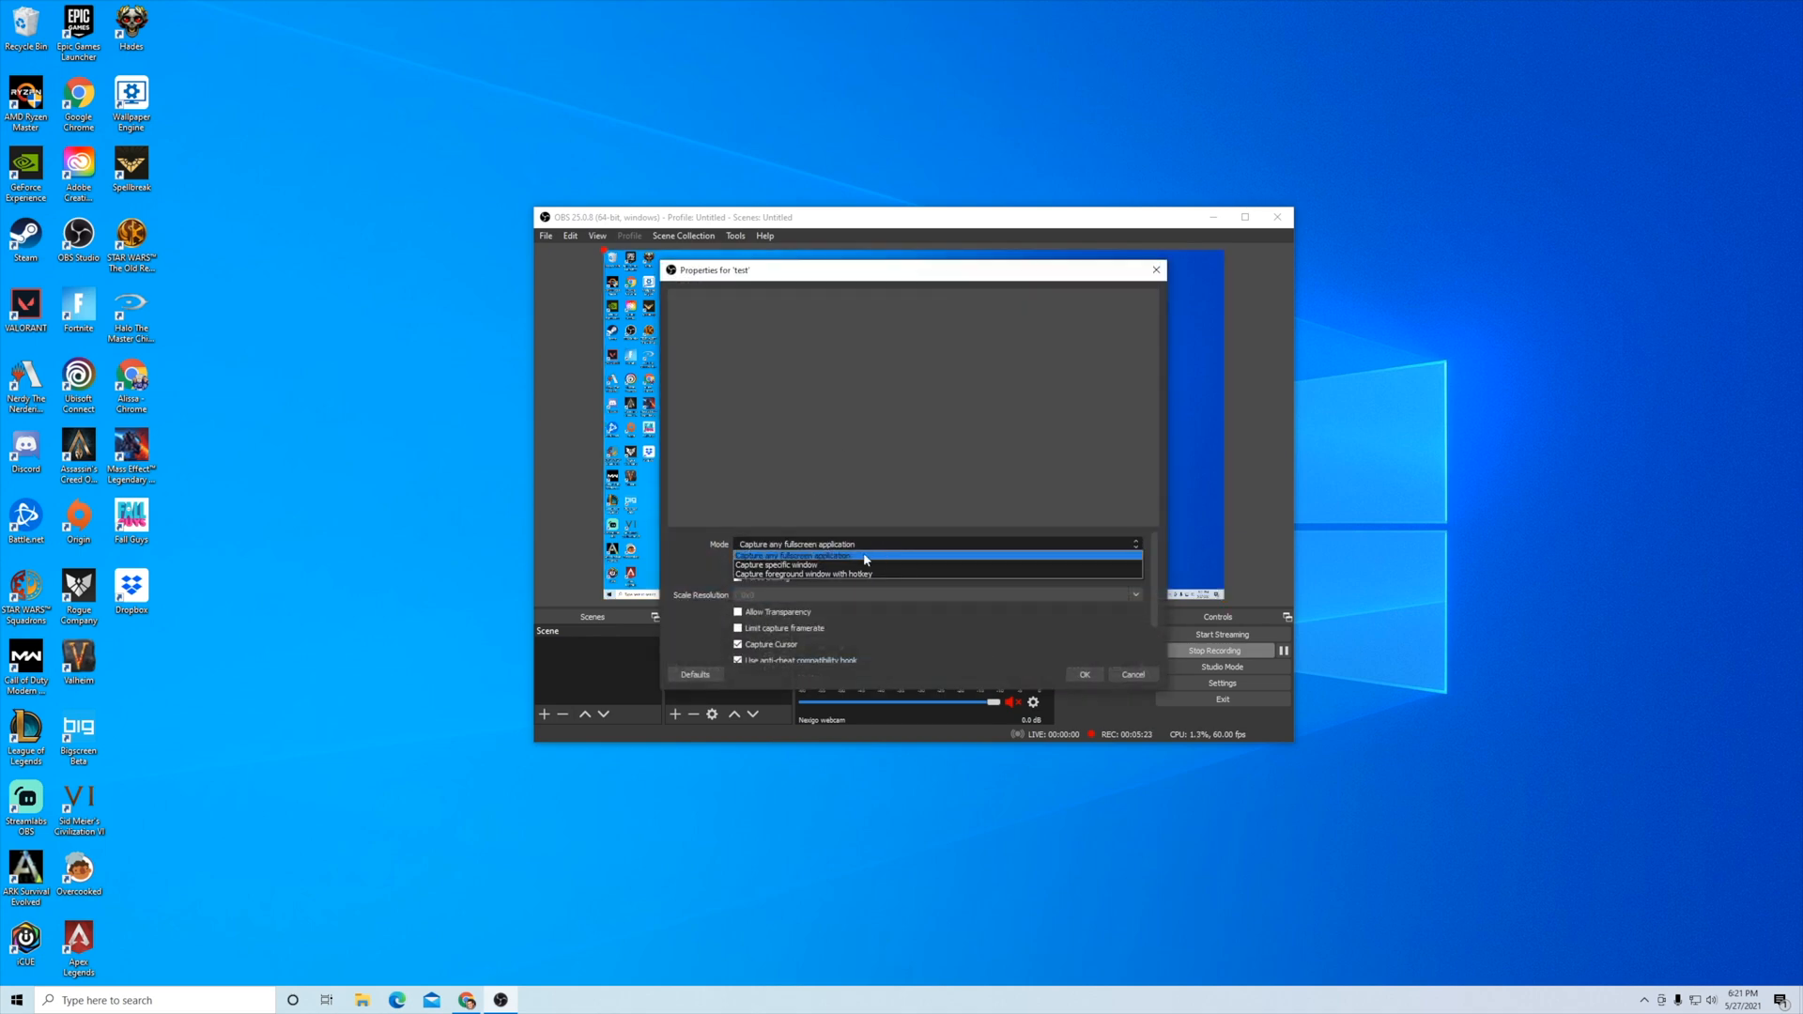
{"action": "left_click", "coordinate": [805, 559]}
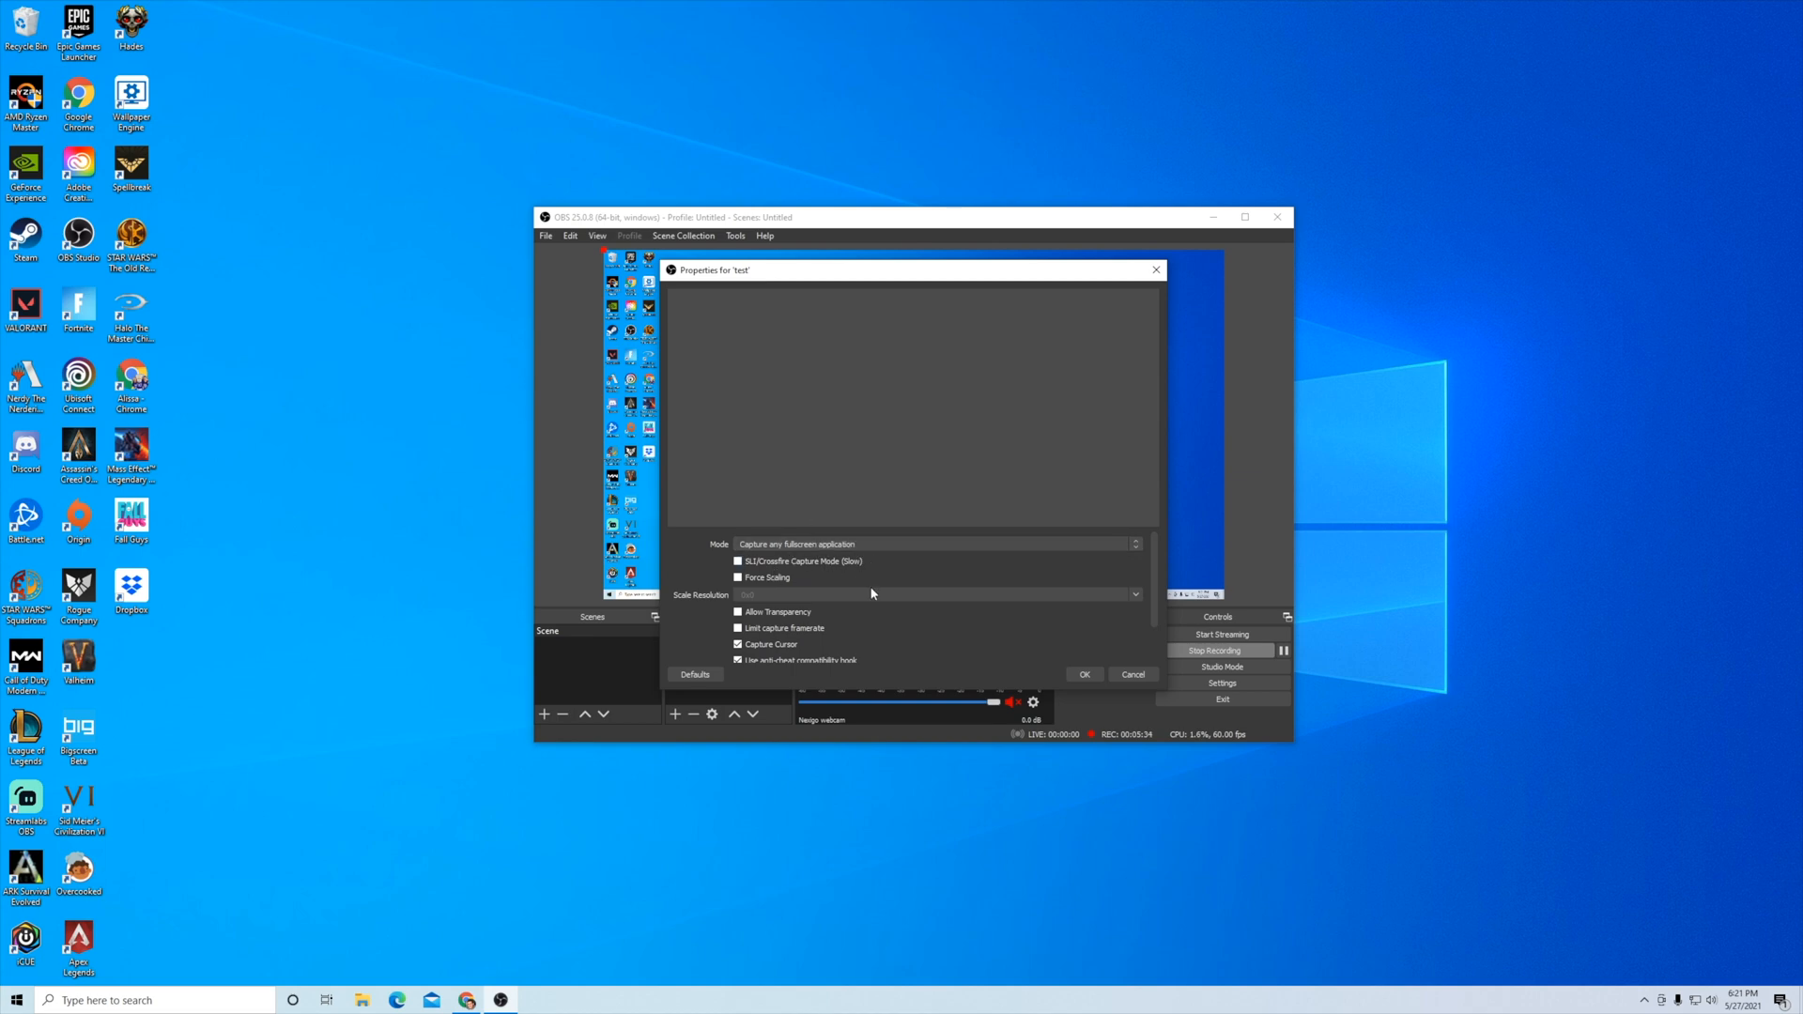
{"action": "left_click", "coordinate": [1133, 675]}
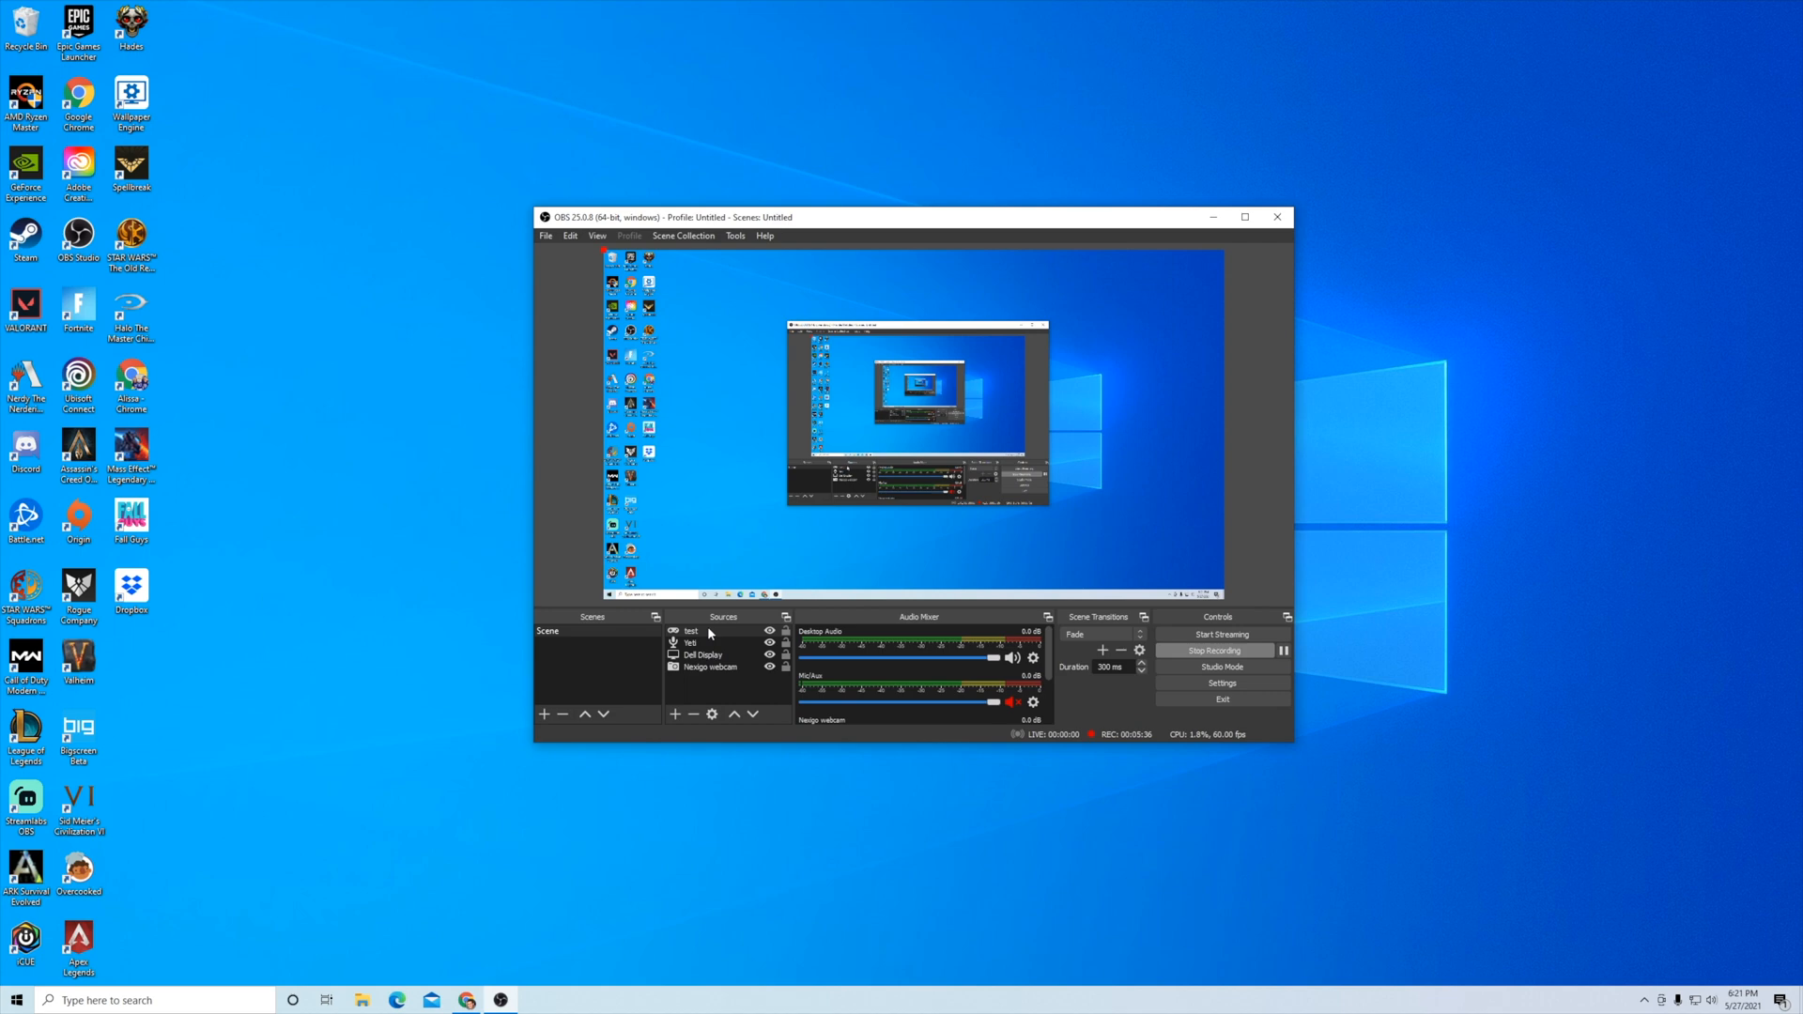
{"action": "left_click", "coordinate": [692, 714]}
{"action": "left_click", "coordinate": [942, 507]}
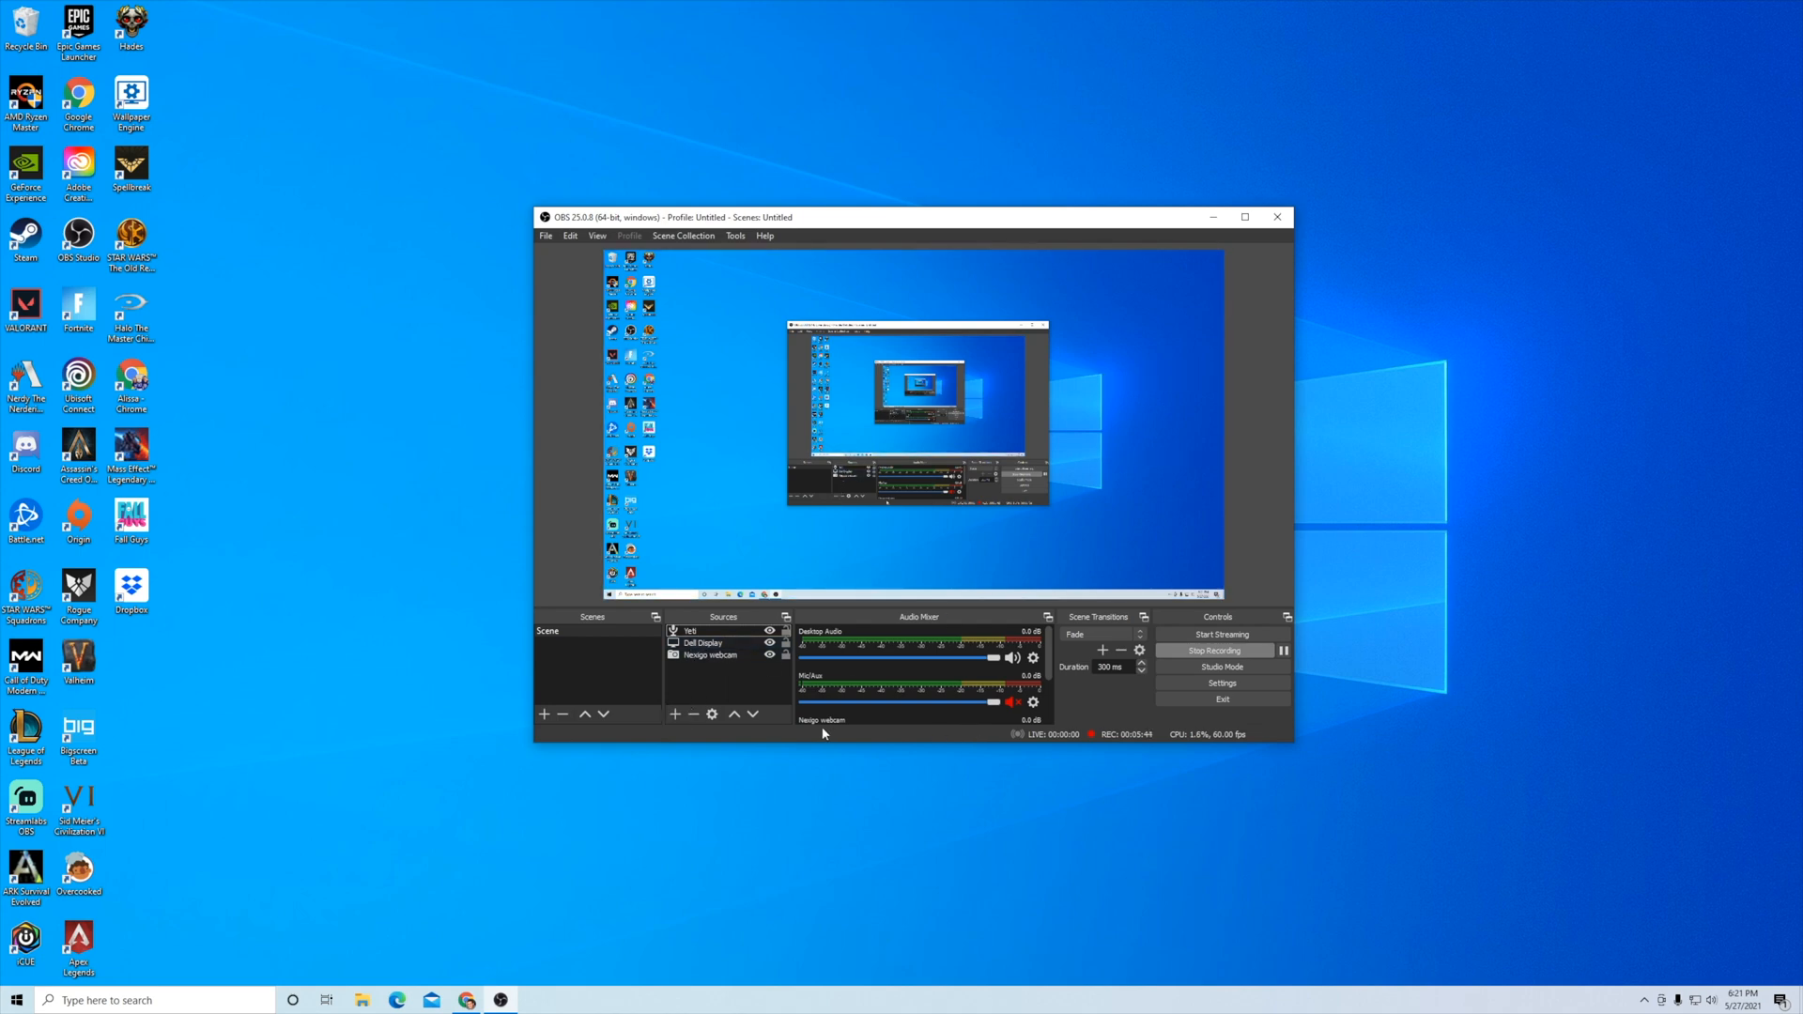
Step: Add a Display Capture source named "Test" for Display 1: 2560x1440 @ 0,0, and remove that source again
{"action": "left_click", "coordinate": [675, 713]}
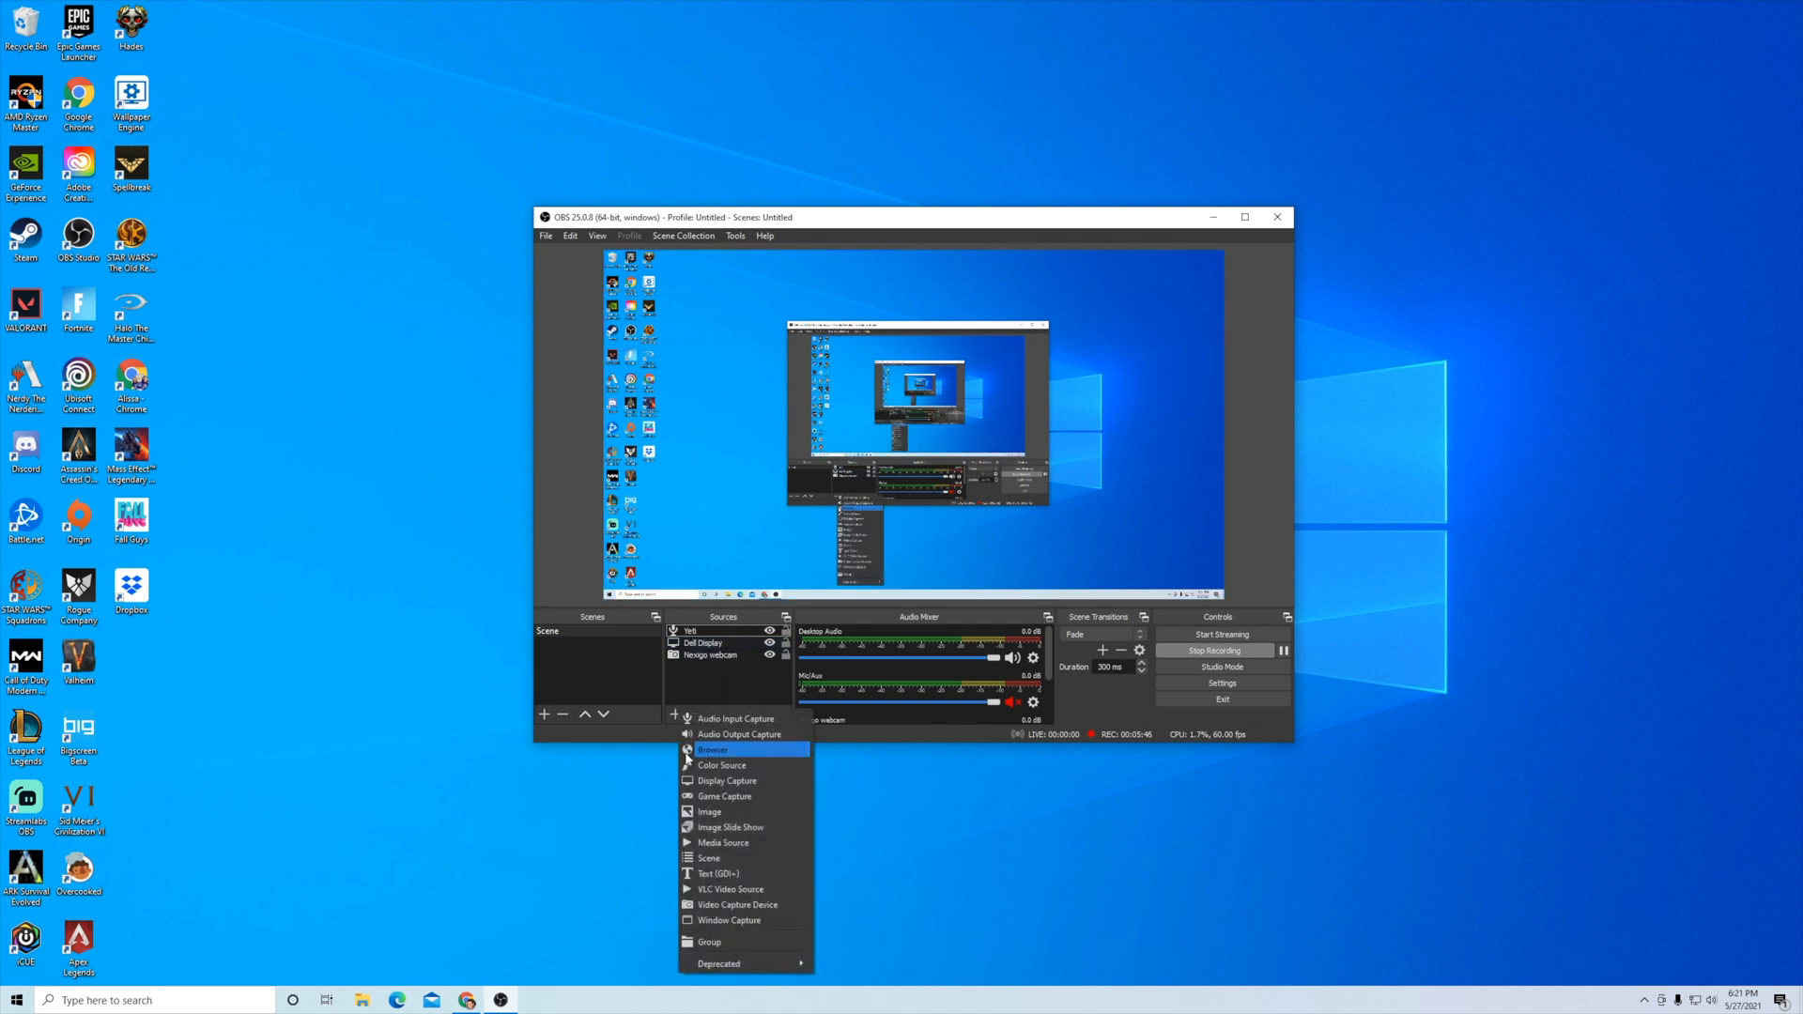
{"action": "left_click", "coordinate": [733, 780]}
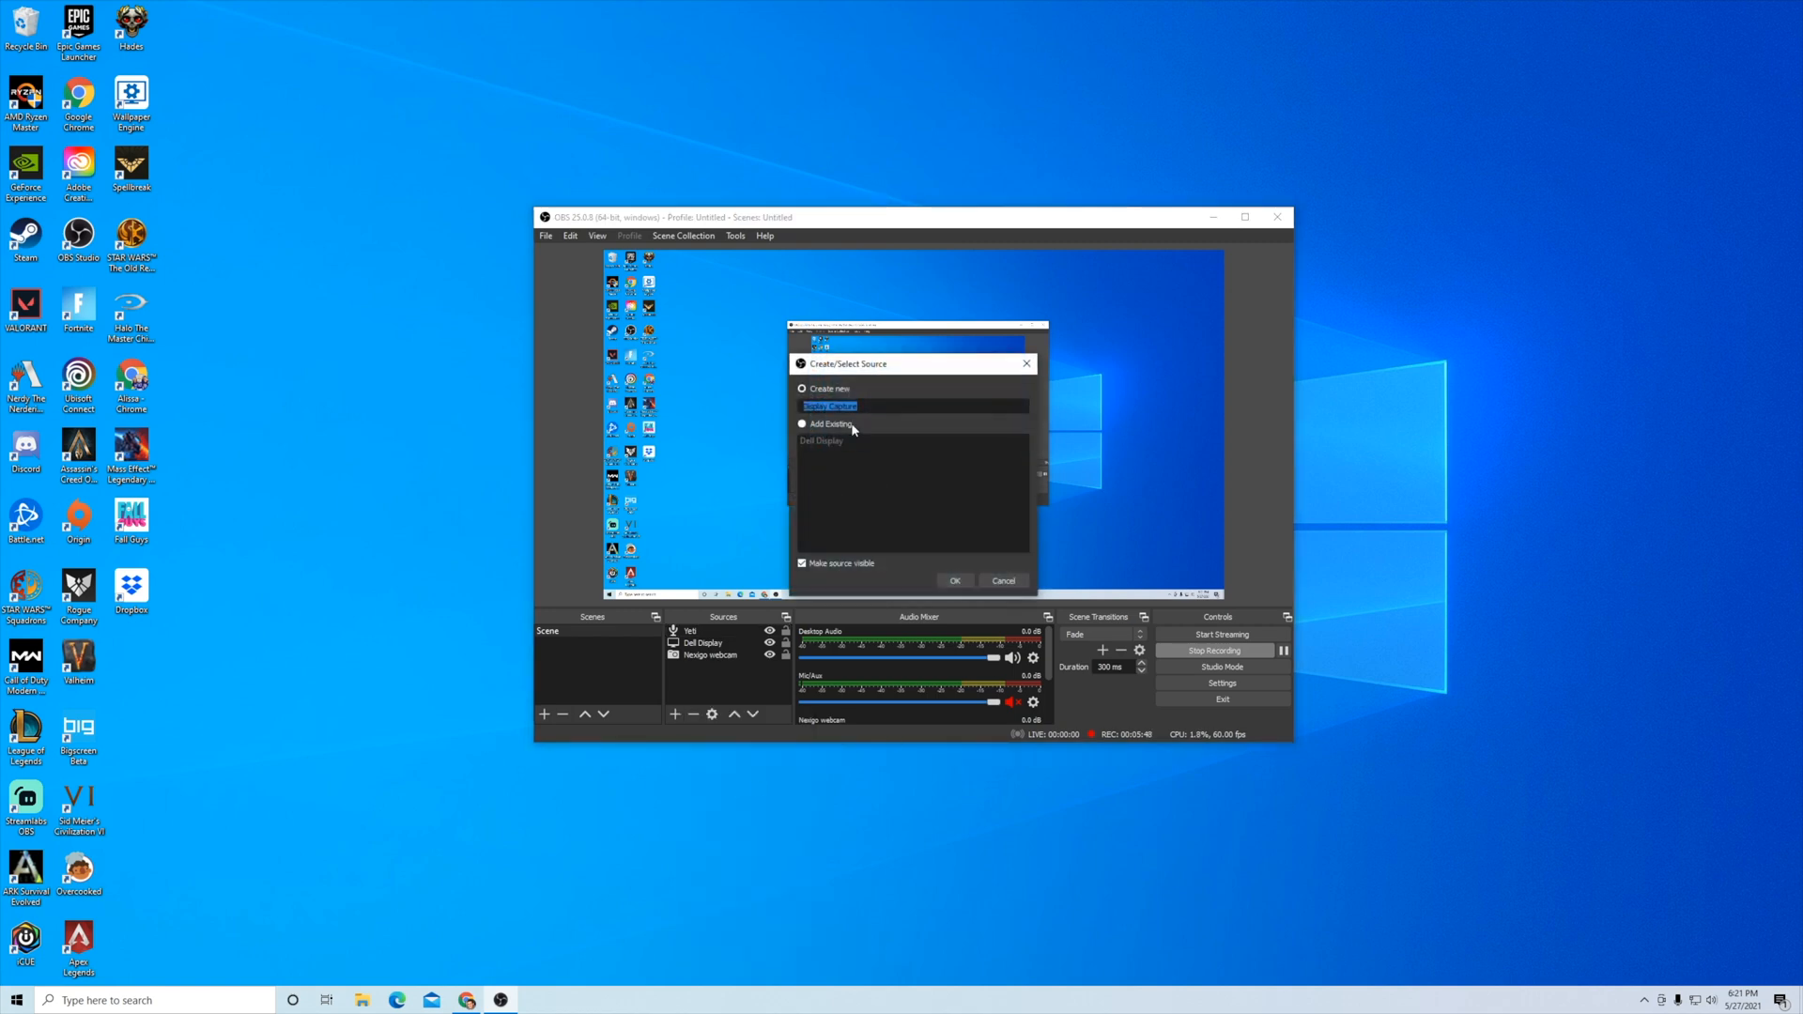
{"action": "type", "text": "Test"}
{"action": "left_click", "coordinate": [955, 580]}
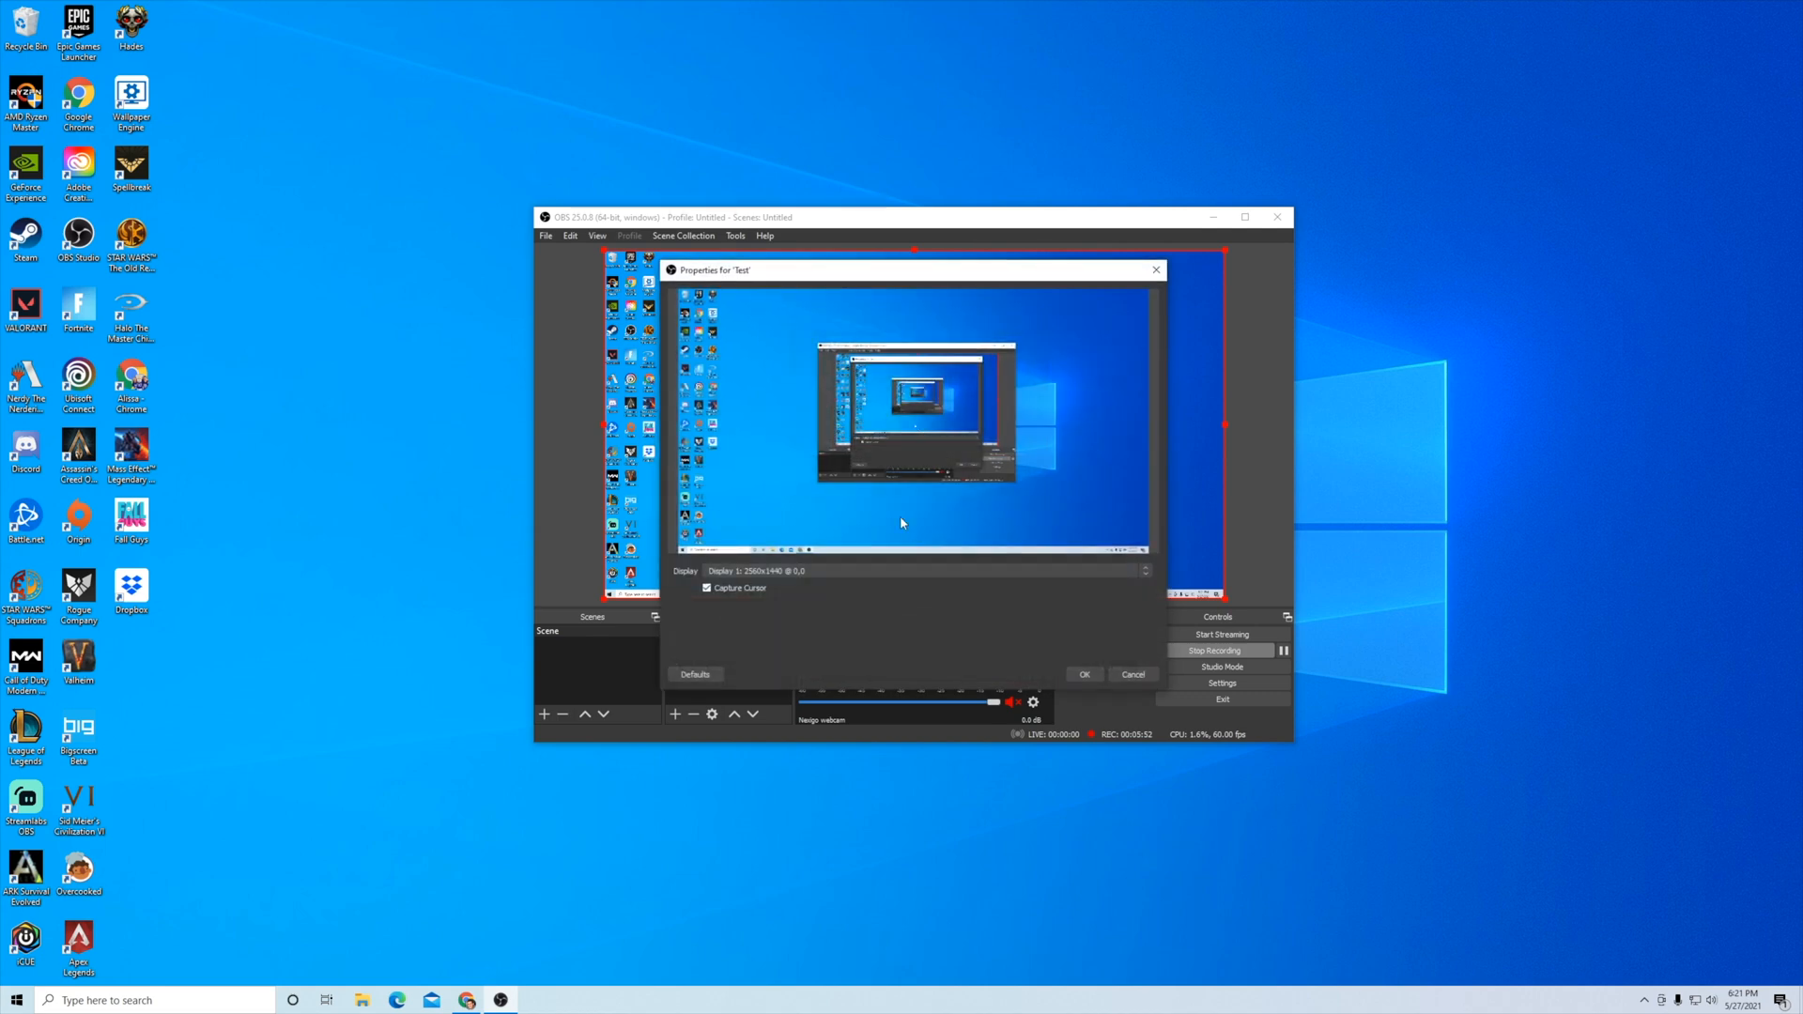
{"action": "left_click", "coordinate": [819, 569]}
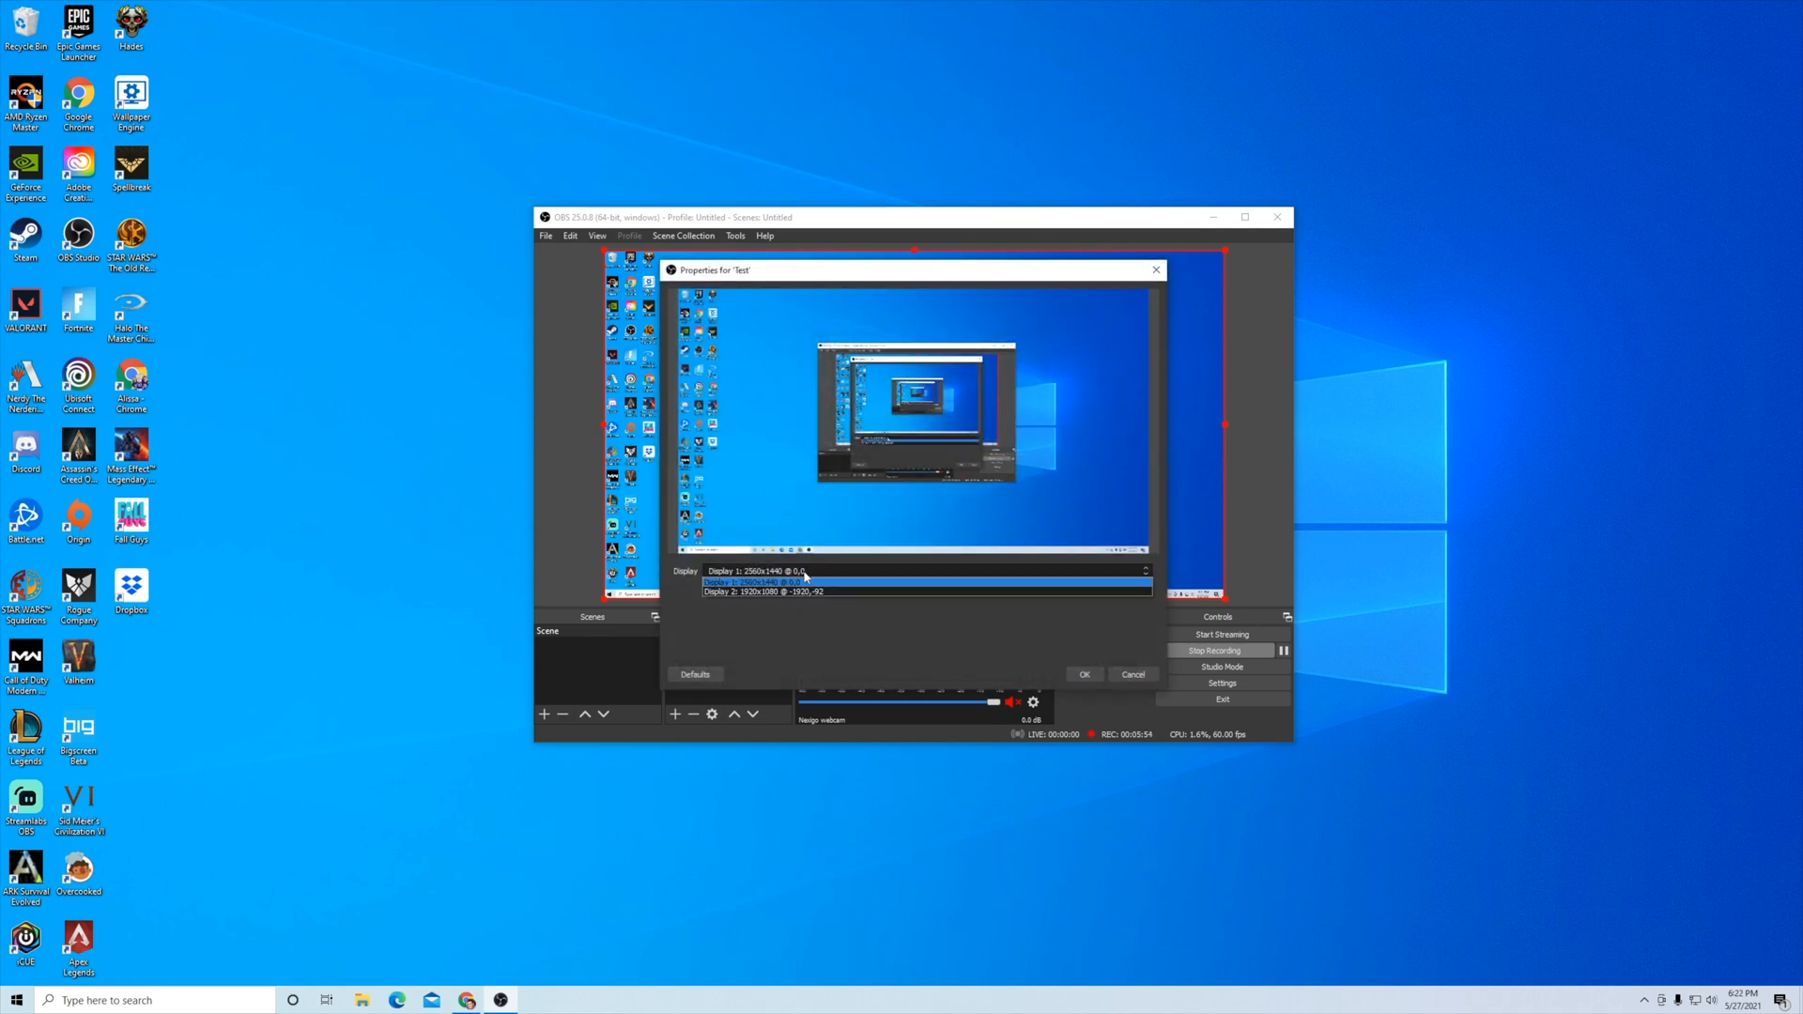
{"action": "left_click", "coordinate": [742, 582]}
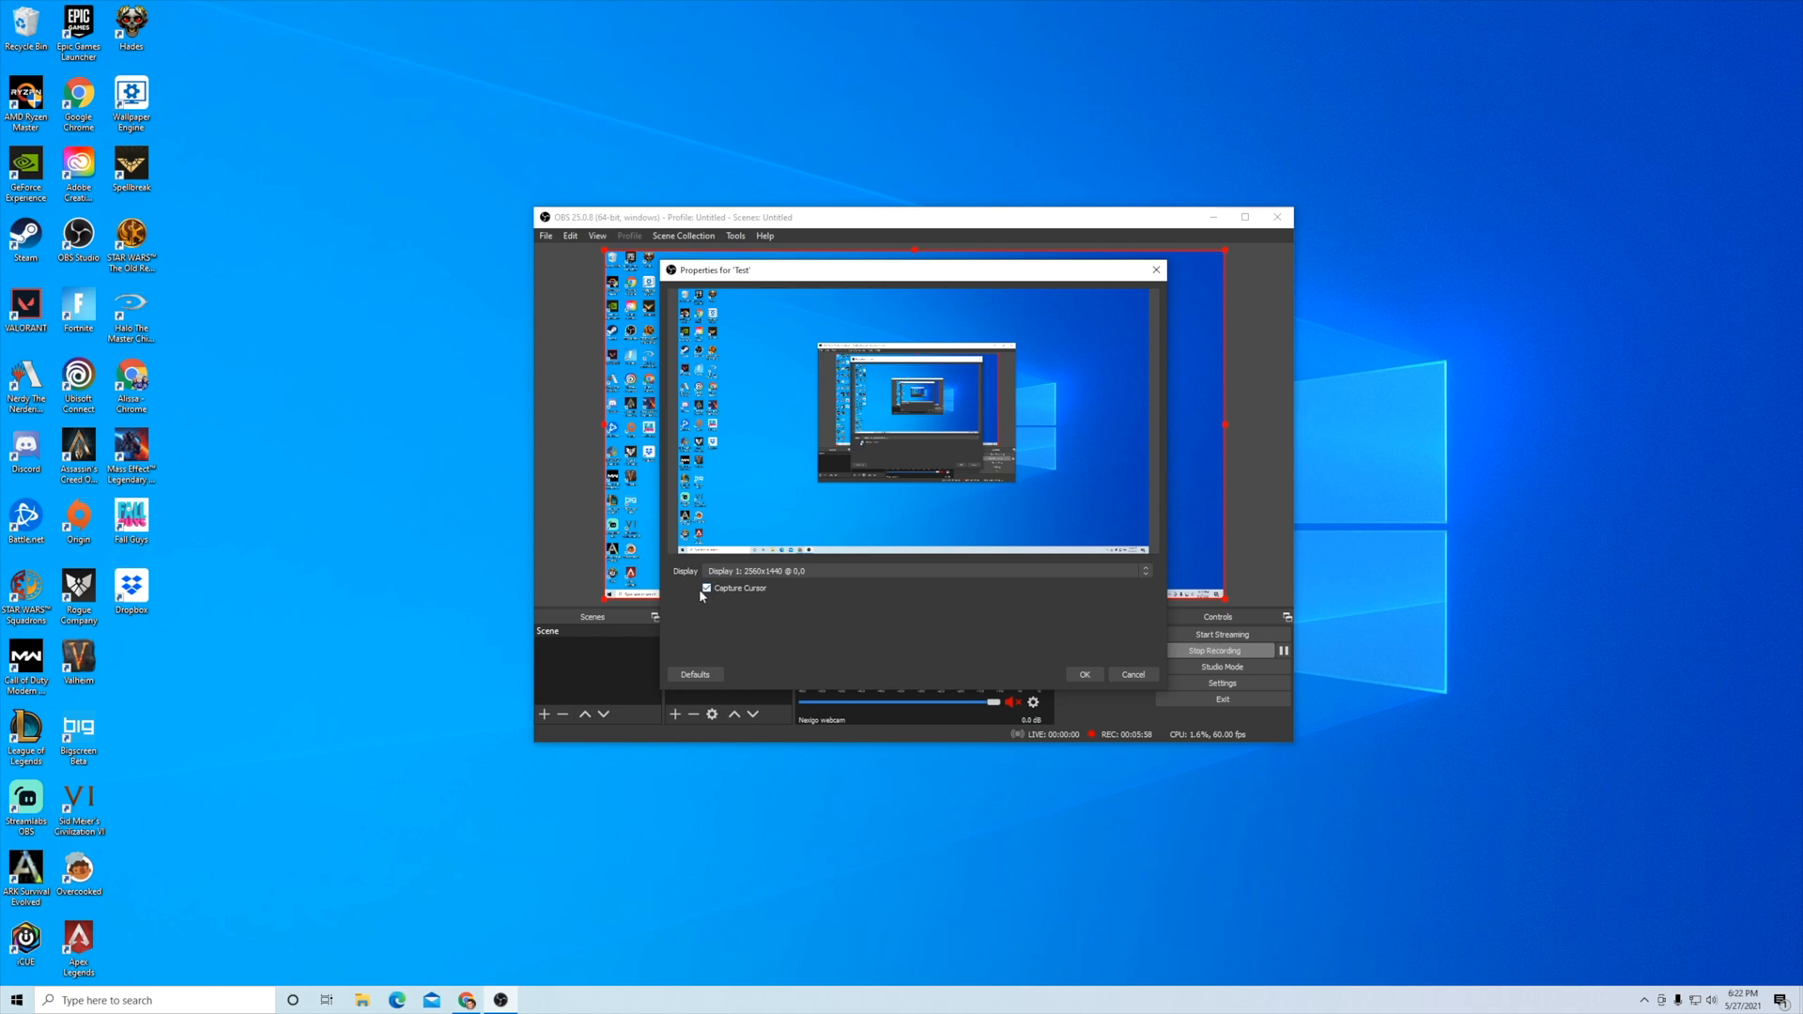
{"action": "left_click", "coordinate": [1084, 674]}
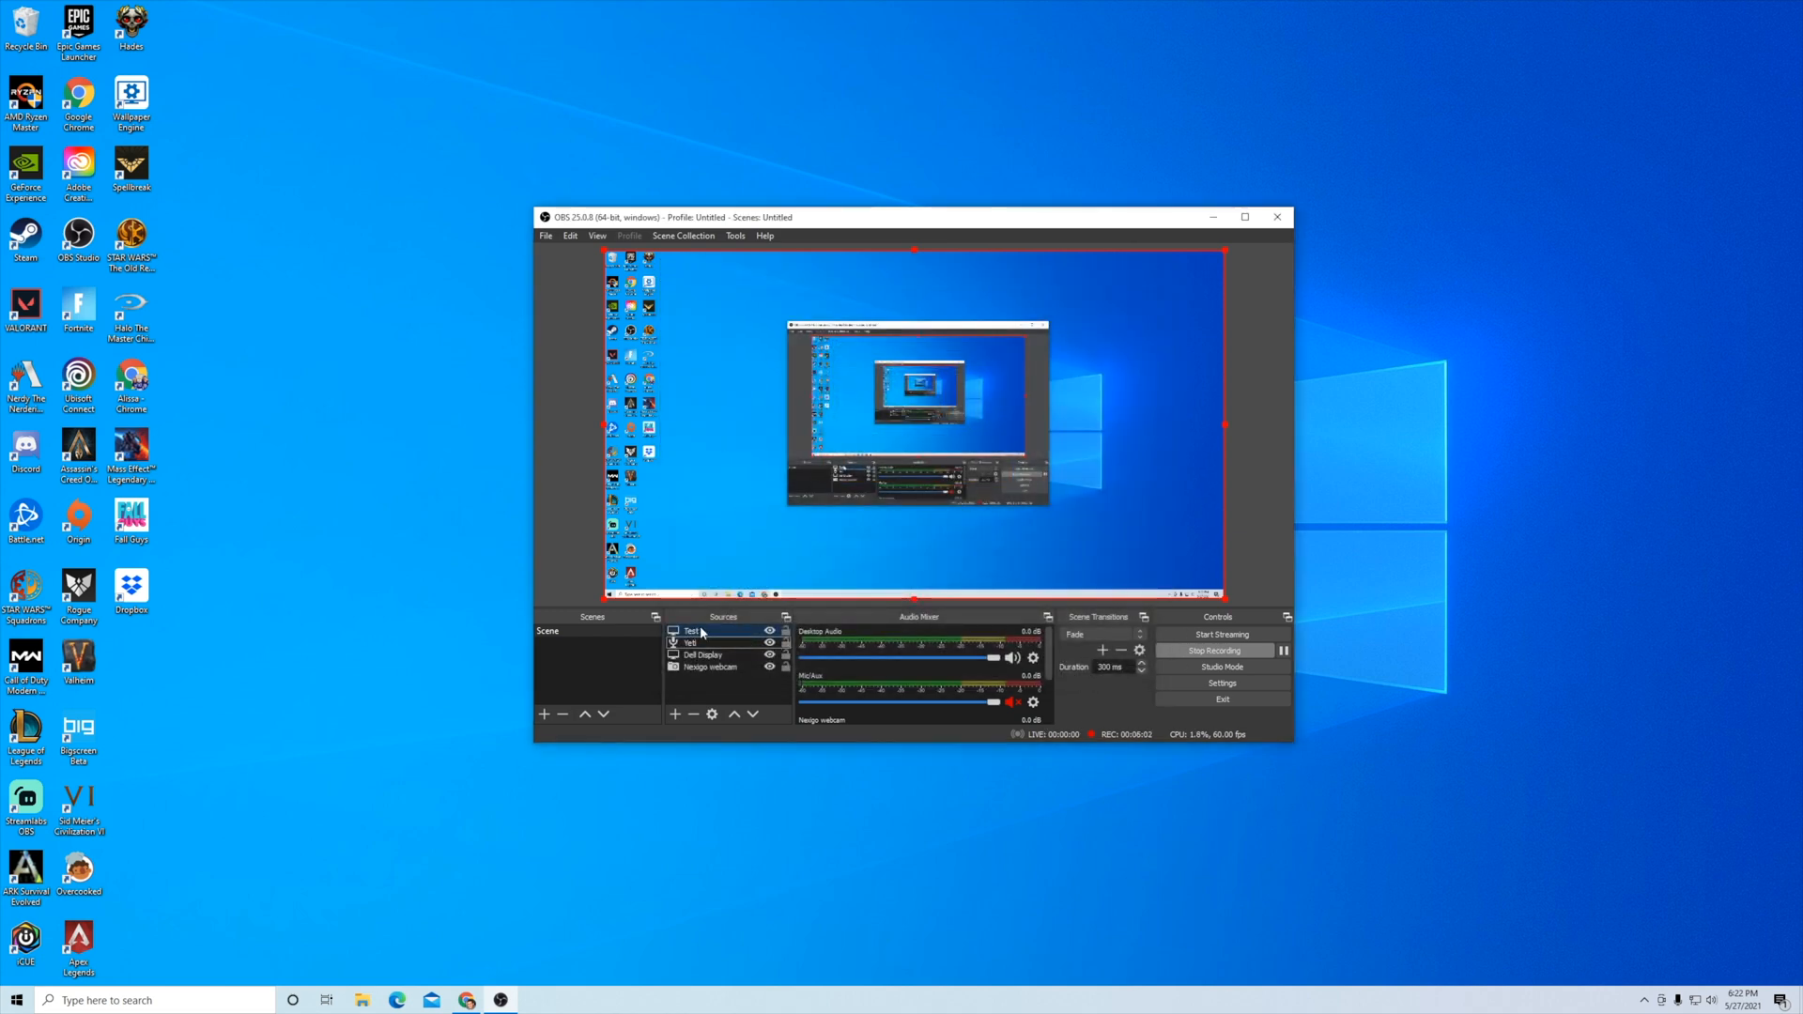
{"action": "left_click", "coordinate": [693, 714]}
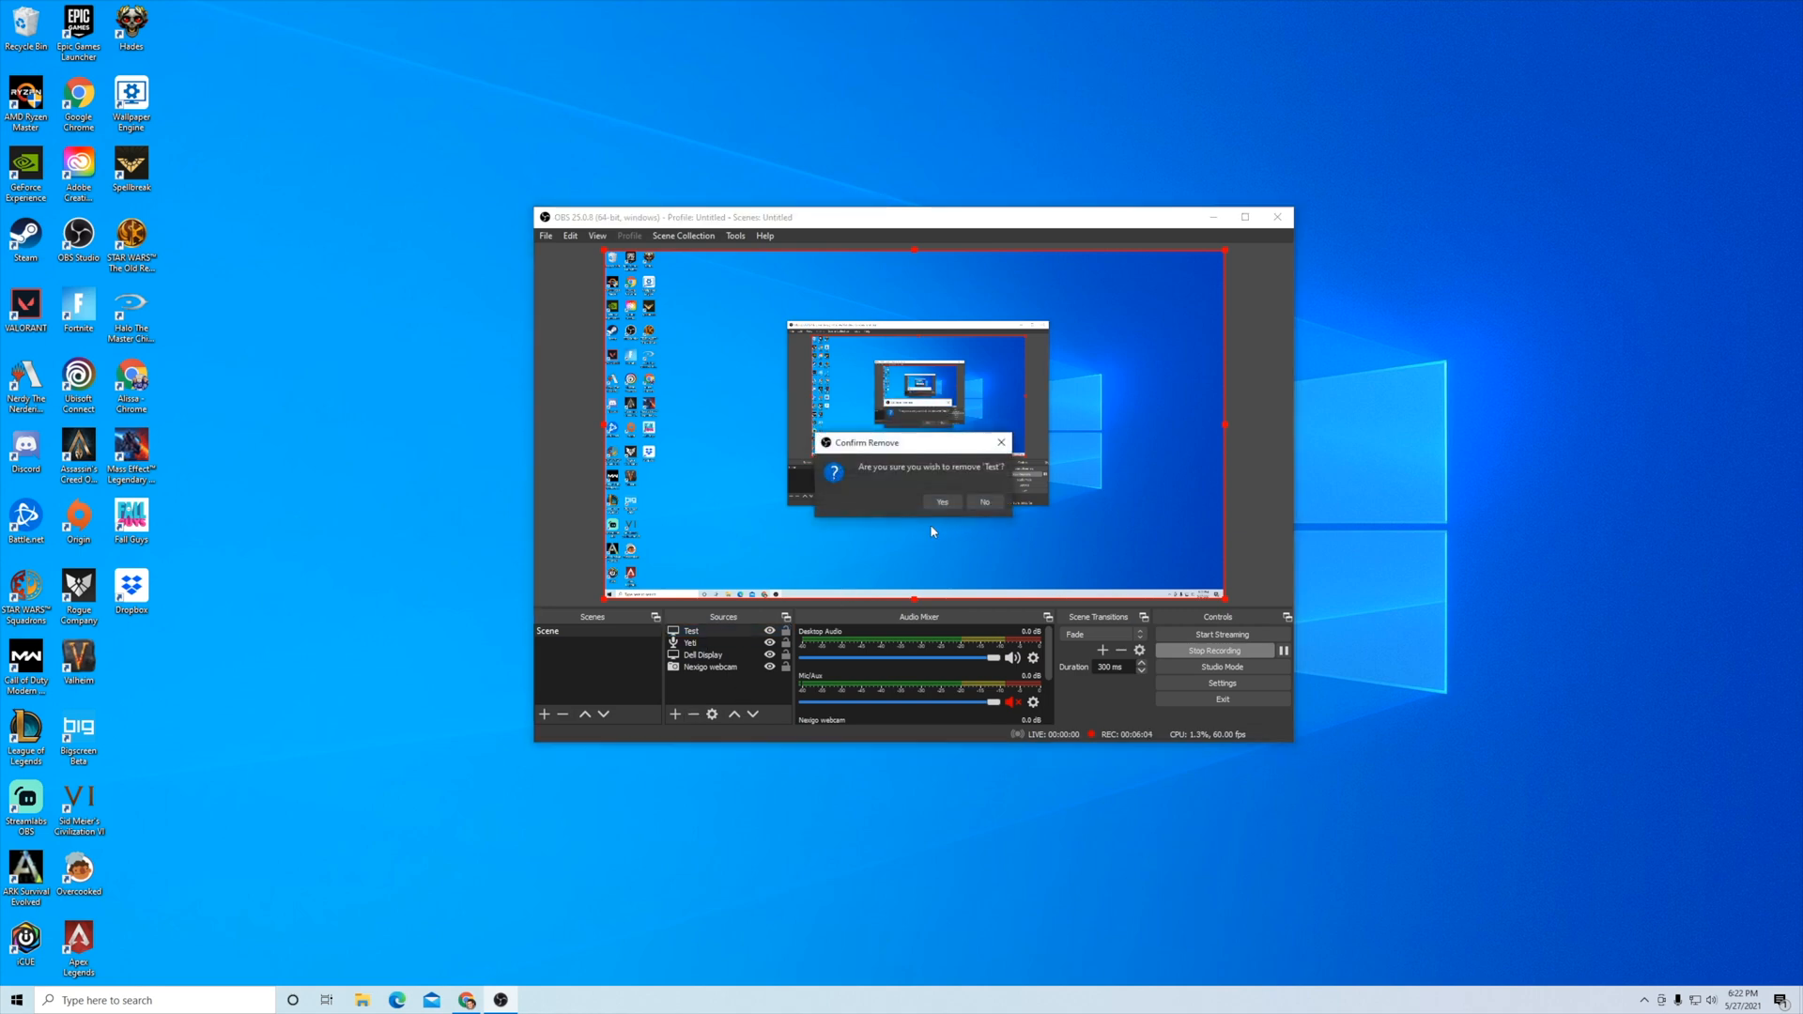
{"action": "left_click", "coordinate": [942, 501]}
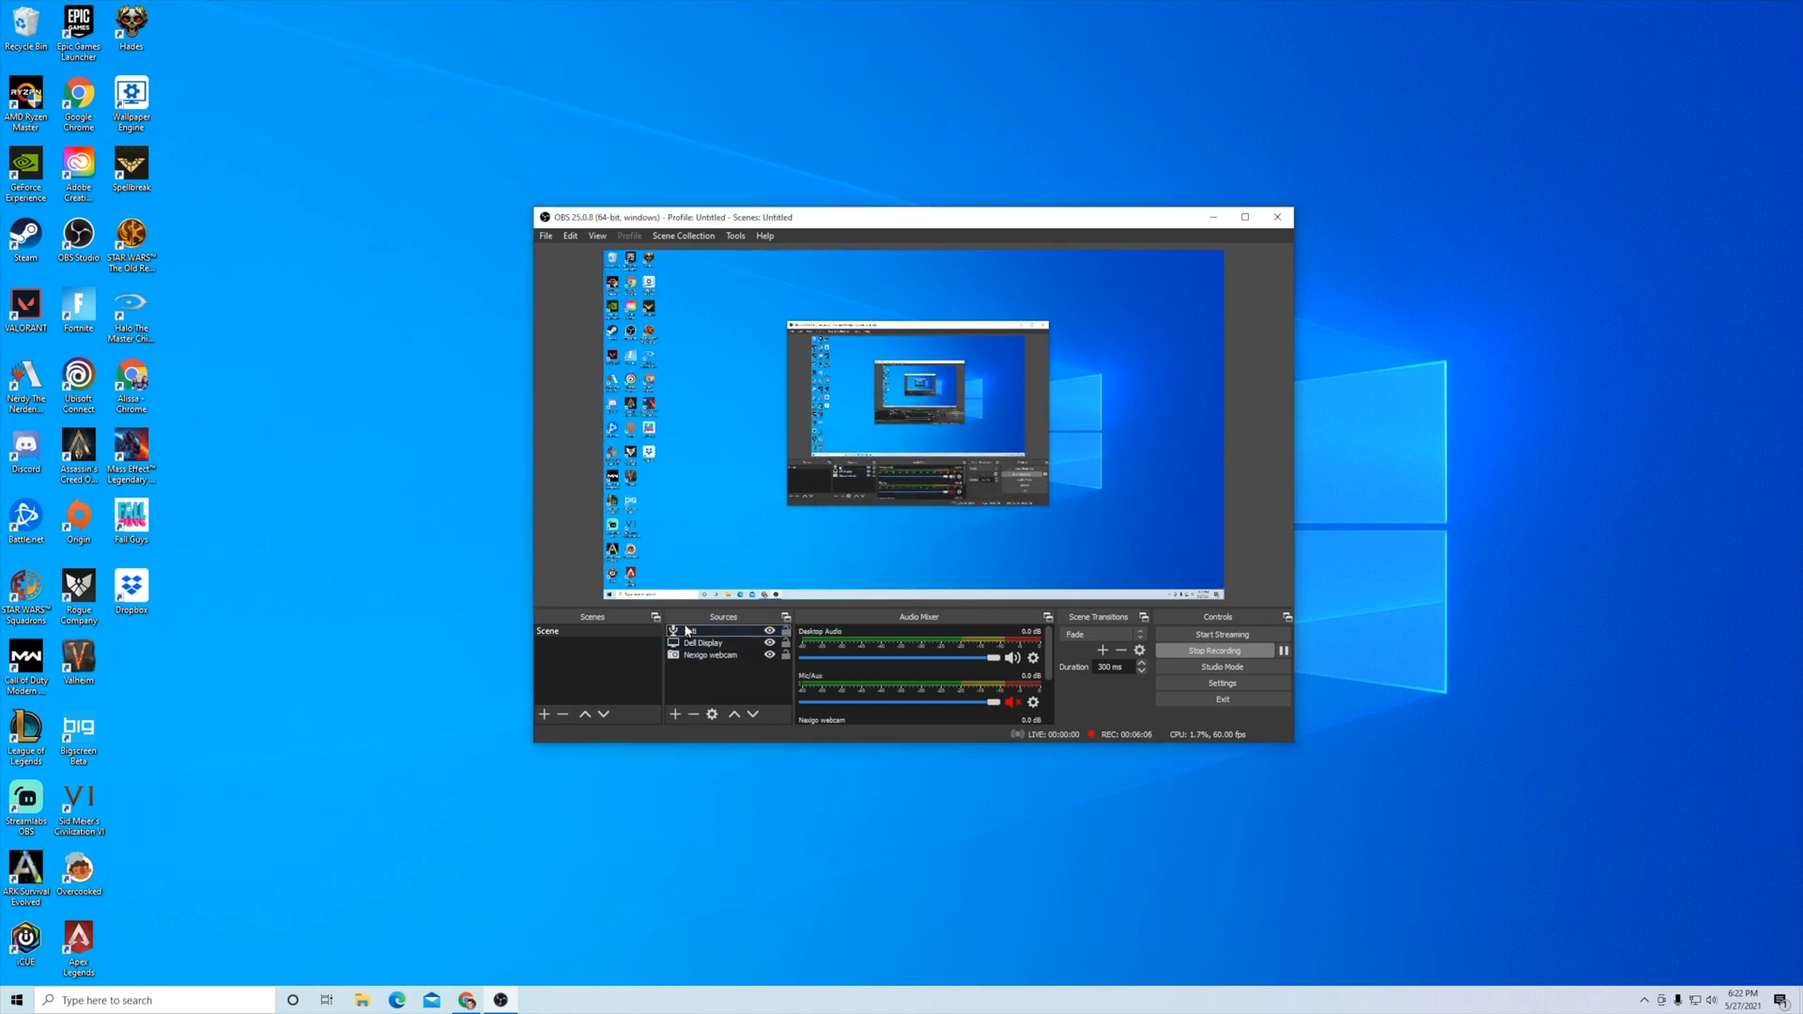
Step: Add an Audio Input Capture source named "Test" with the default device, and remove that source again
{"action": "left_click", "coordinate": [674, 714]}
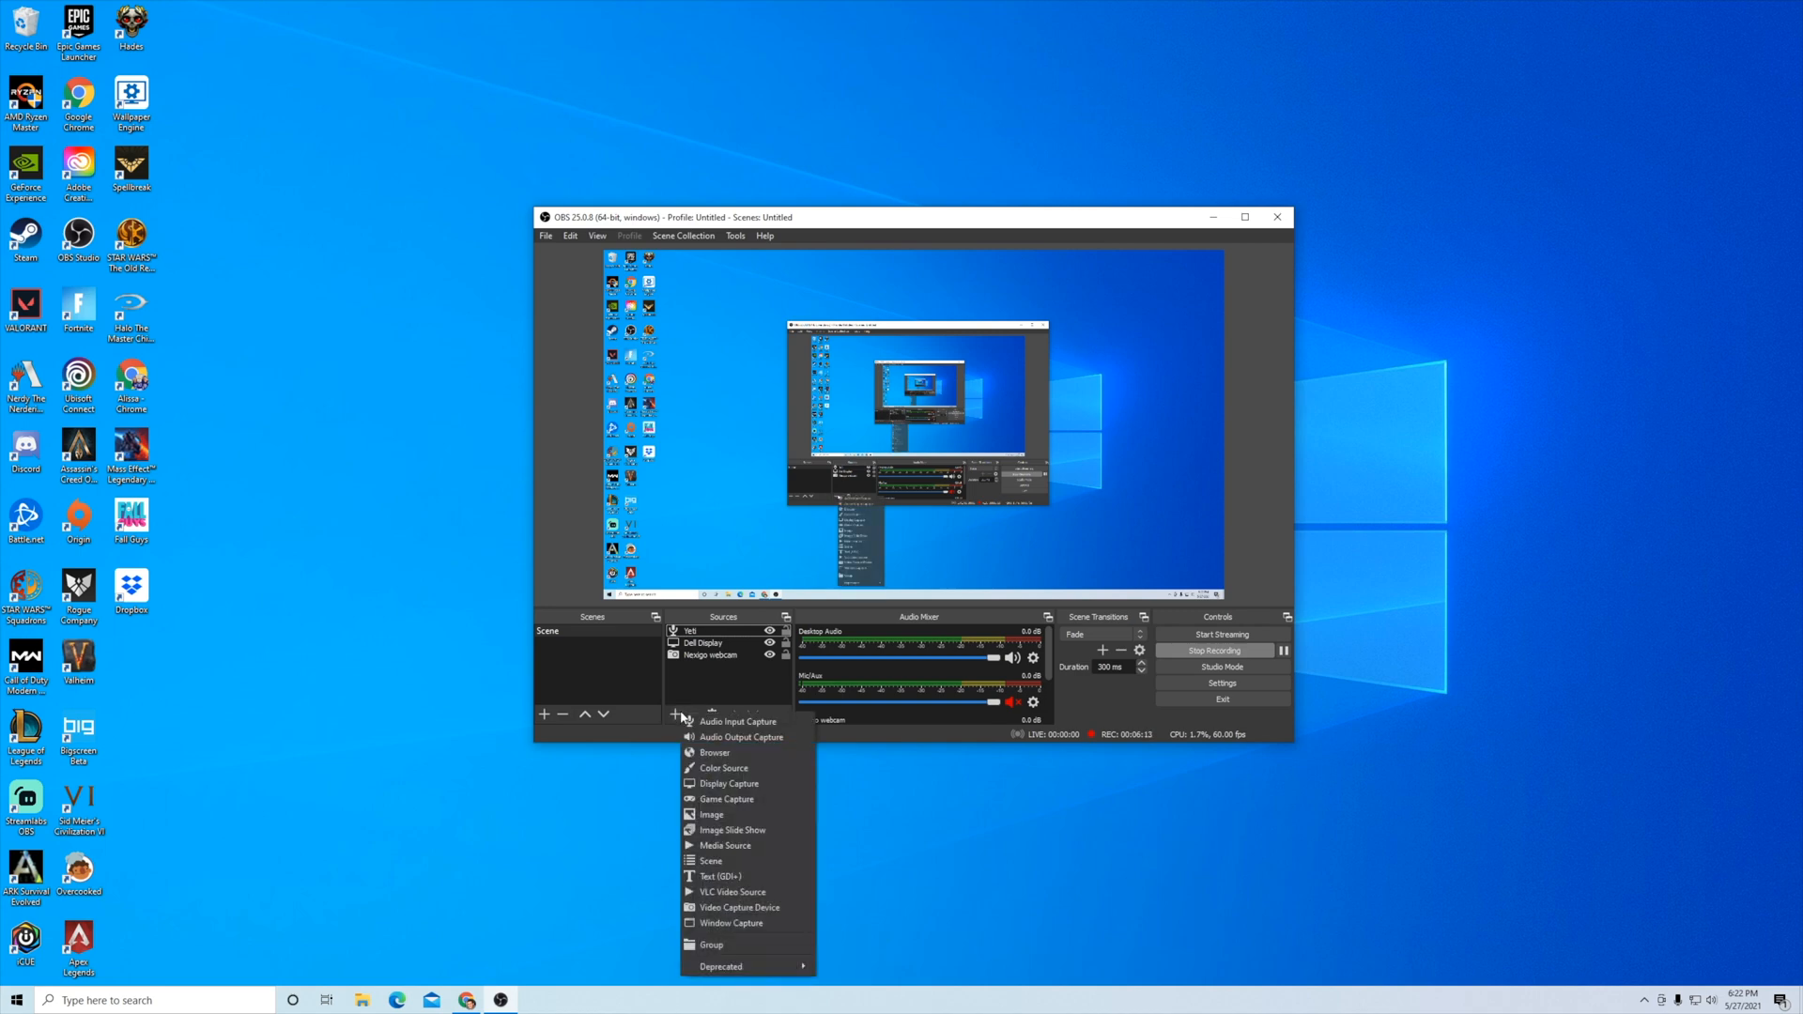
{"action": "left_click", "coordinate": [739, 722]}
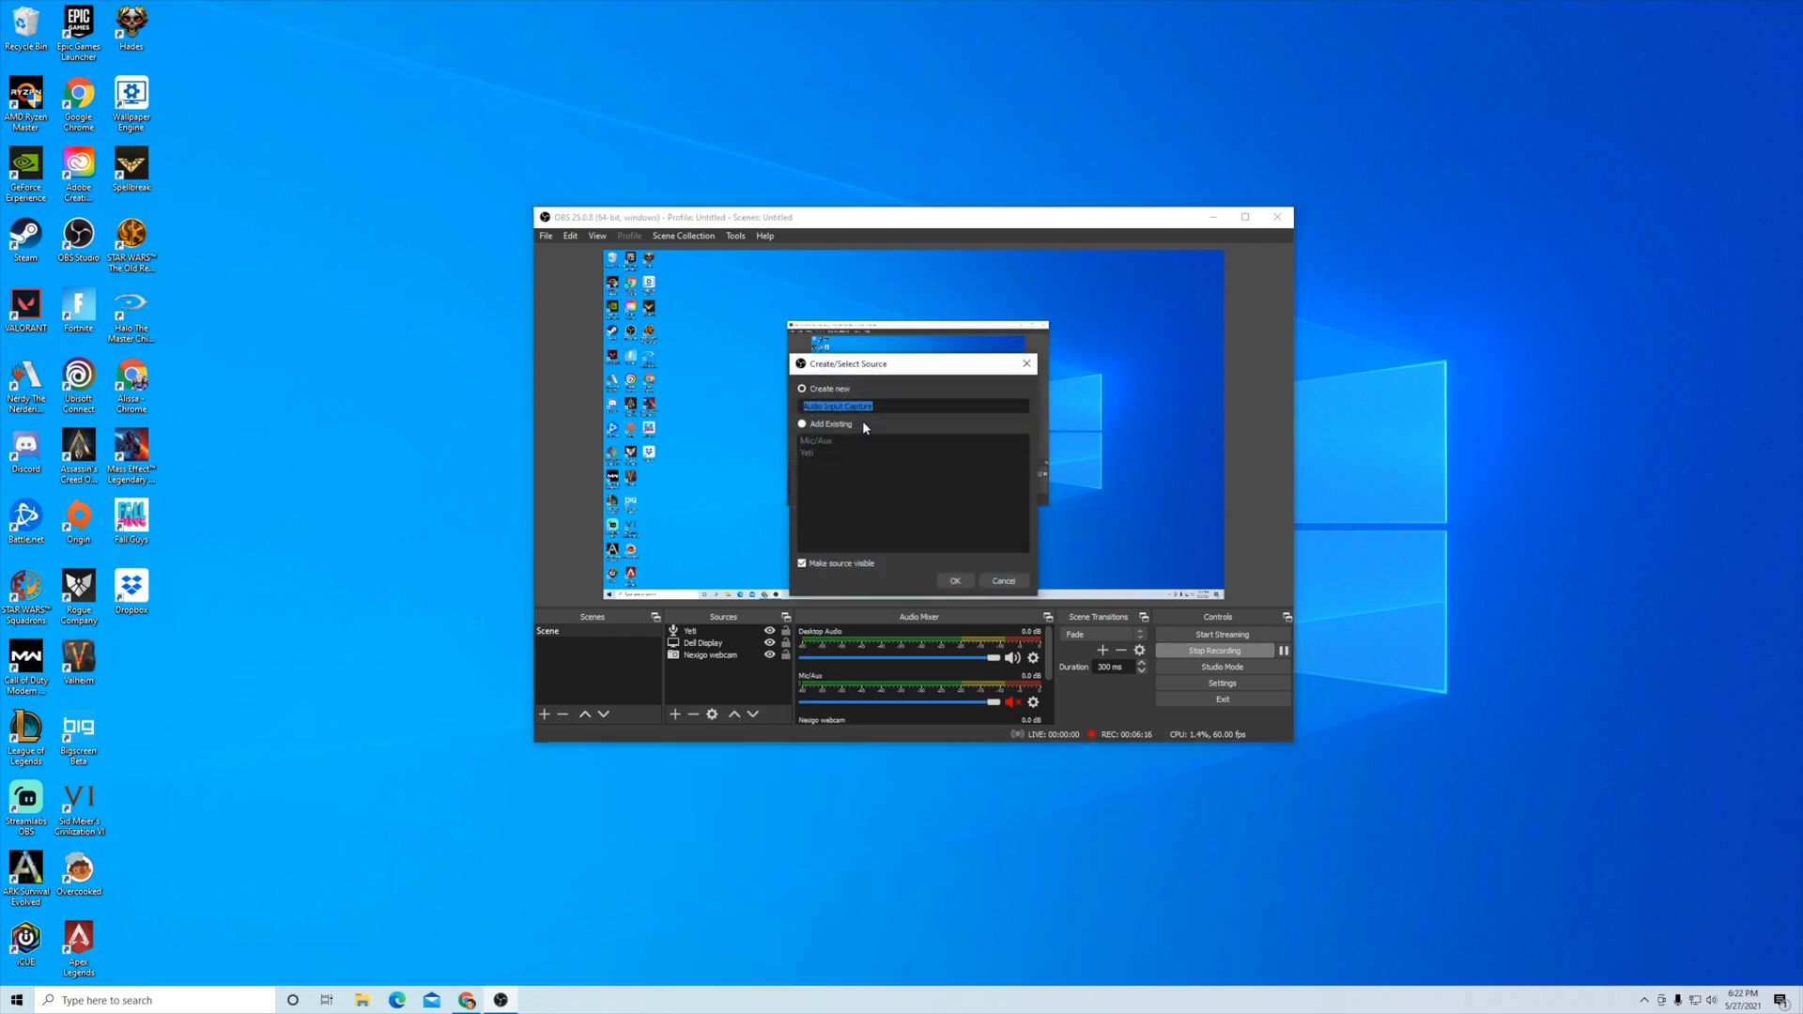
{"action": "type", "text": "Test"}
{"action": "left_click", "coordinate": [955, 580]}
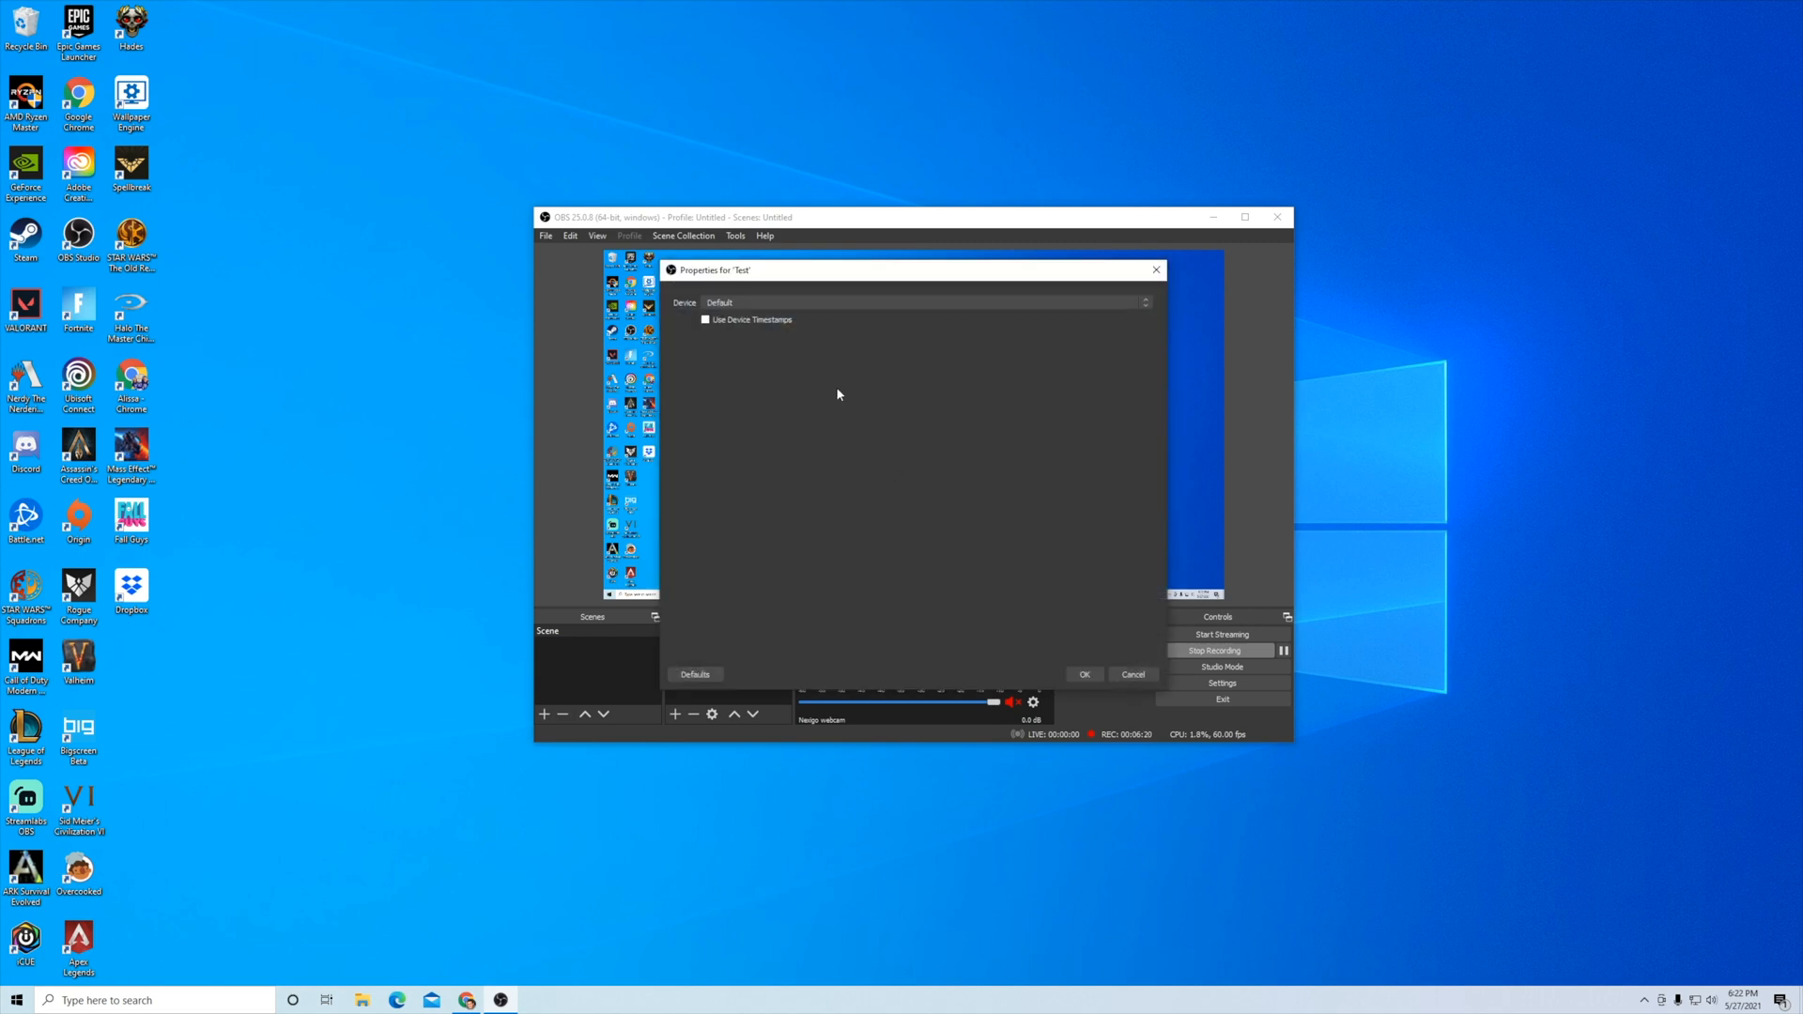
{"action": "left_click", "coordinate": [830, 304]}
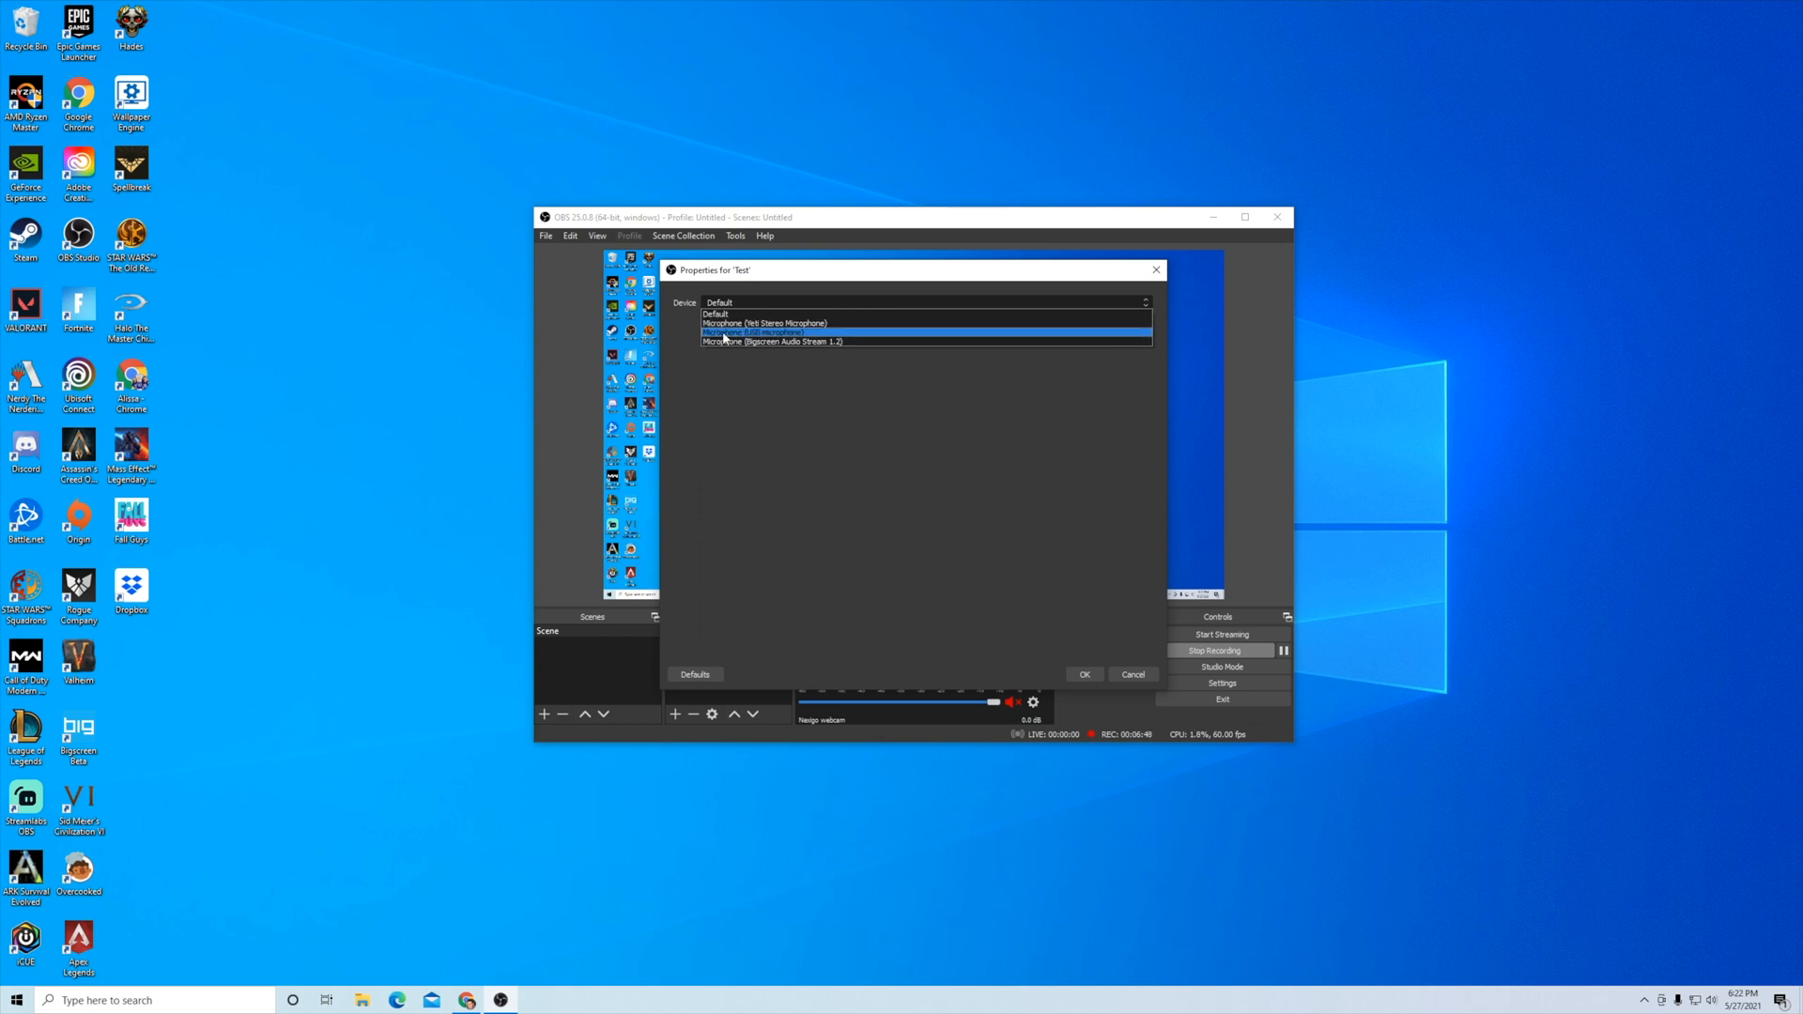
{"action": "left_click", "coordinate": [1132, 673]}
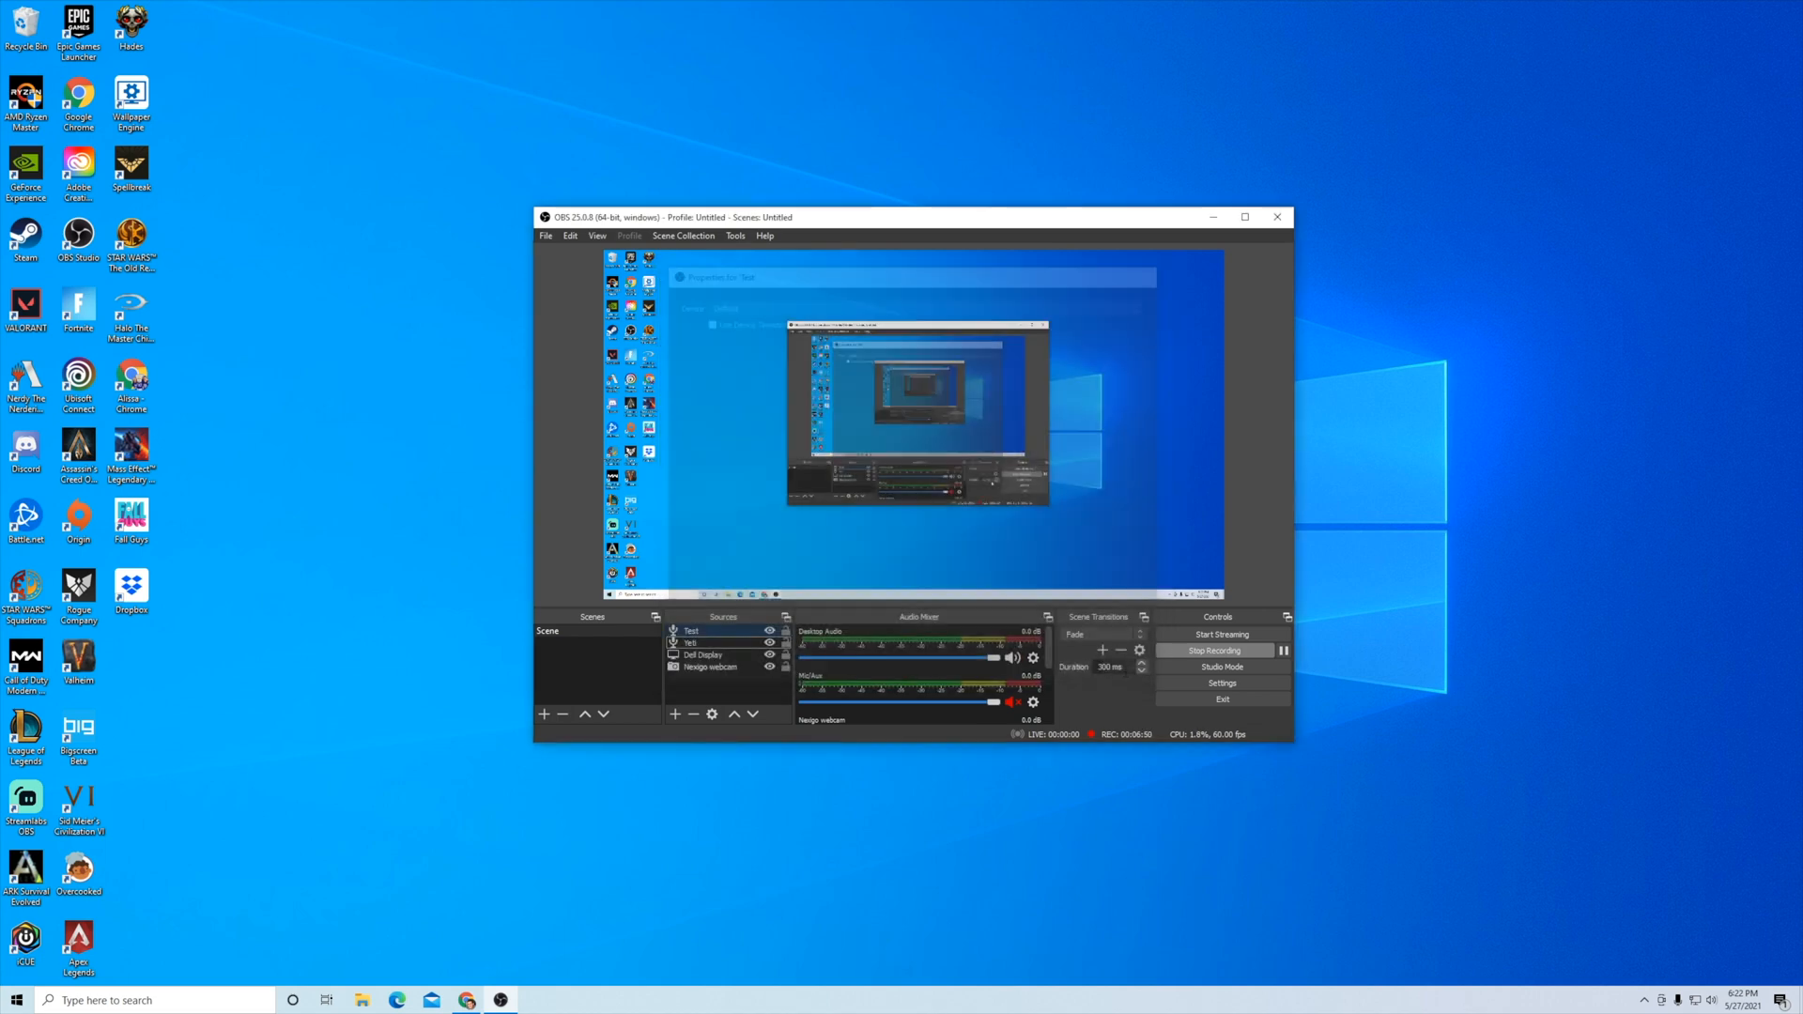
{"action": "left_click", "coordinate": [693, 714]}
{"action": "left_click", "coordinate": [950, 503]}
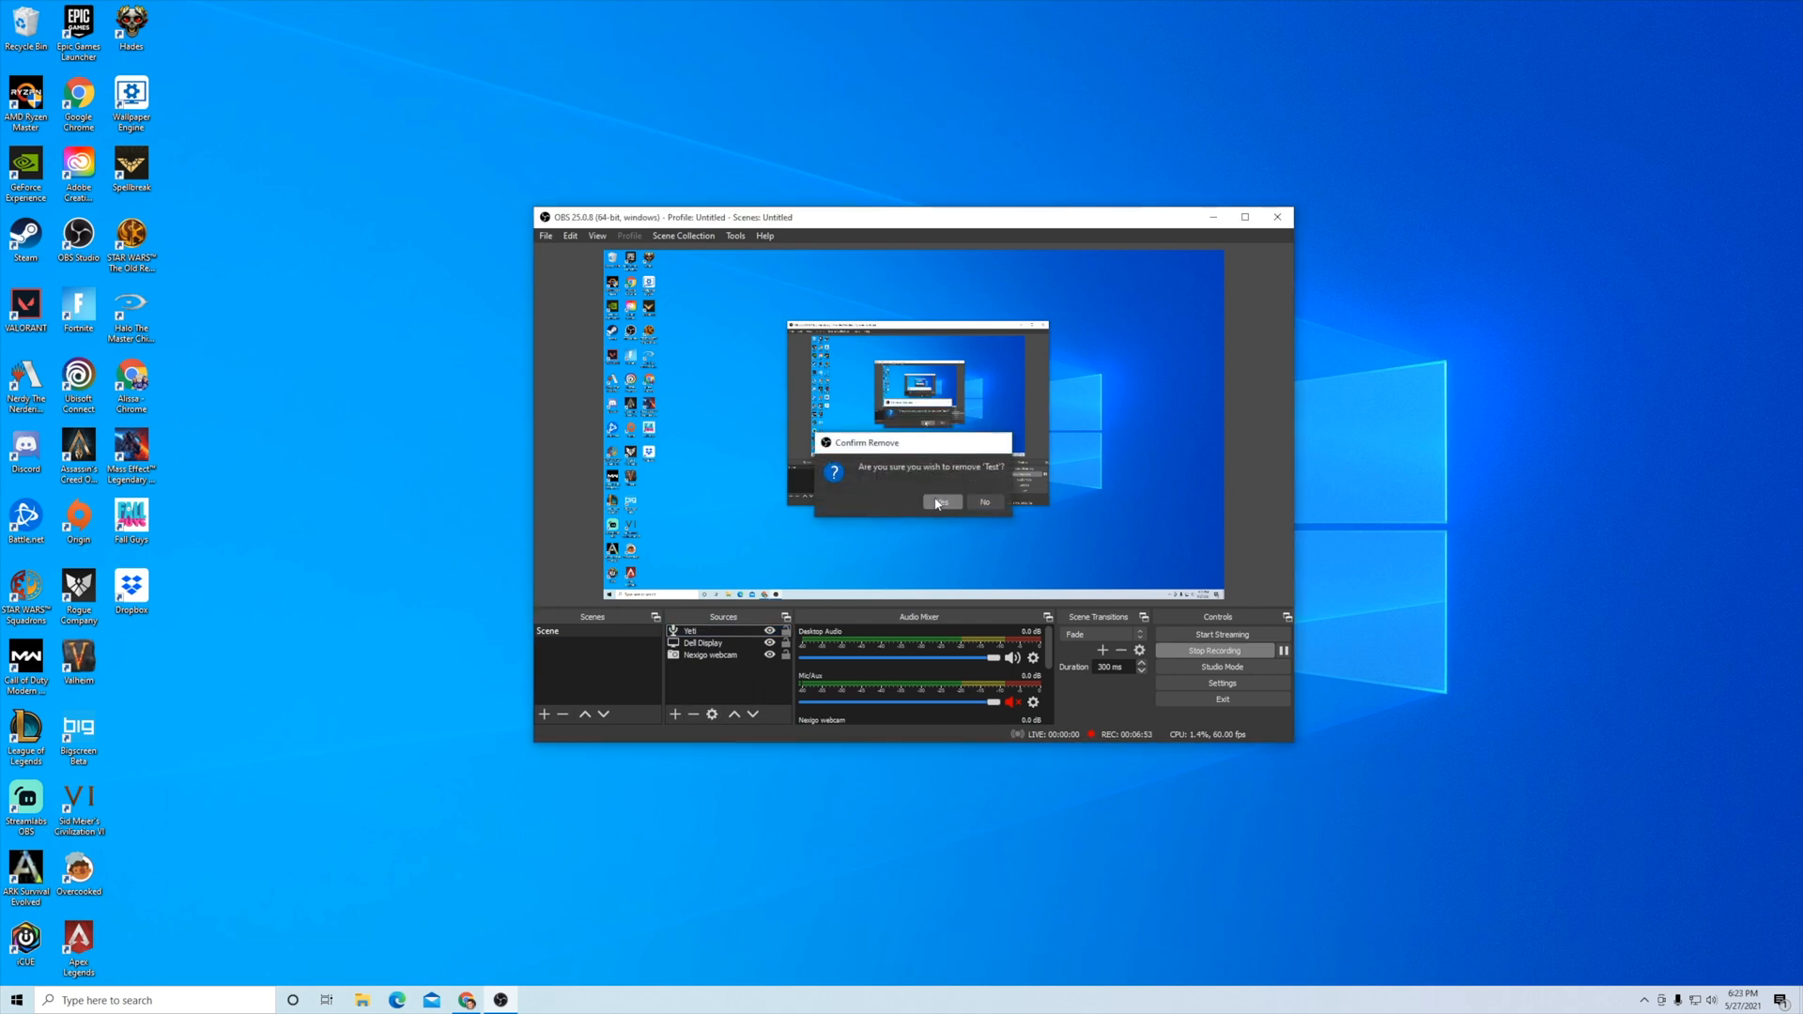
Step: Reorder the Nexigo webcam source above Dell Display and back below it, two times
{"action": "left_click", "coordinate": [706, 656]}
{"action": "left_click_drag", "start_coordinate": [701, 662], "coordinate": [700, 643]}
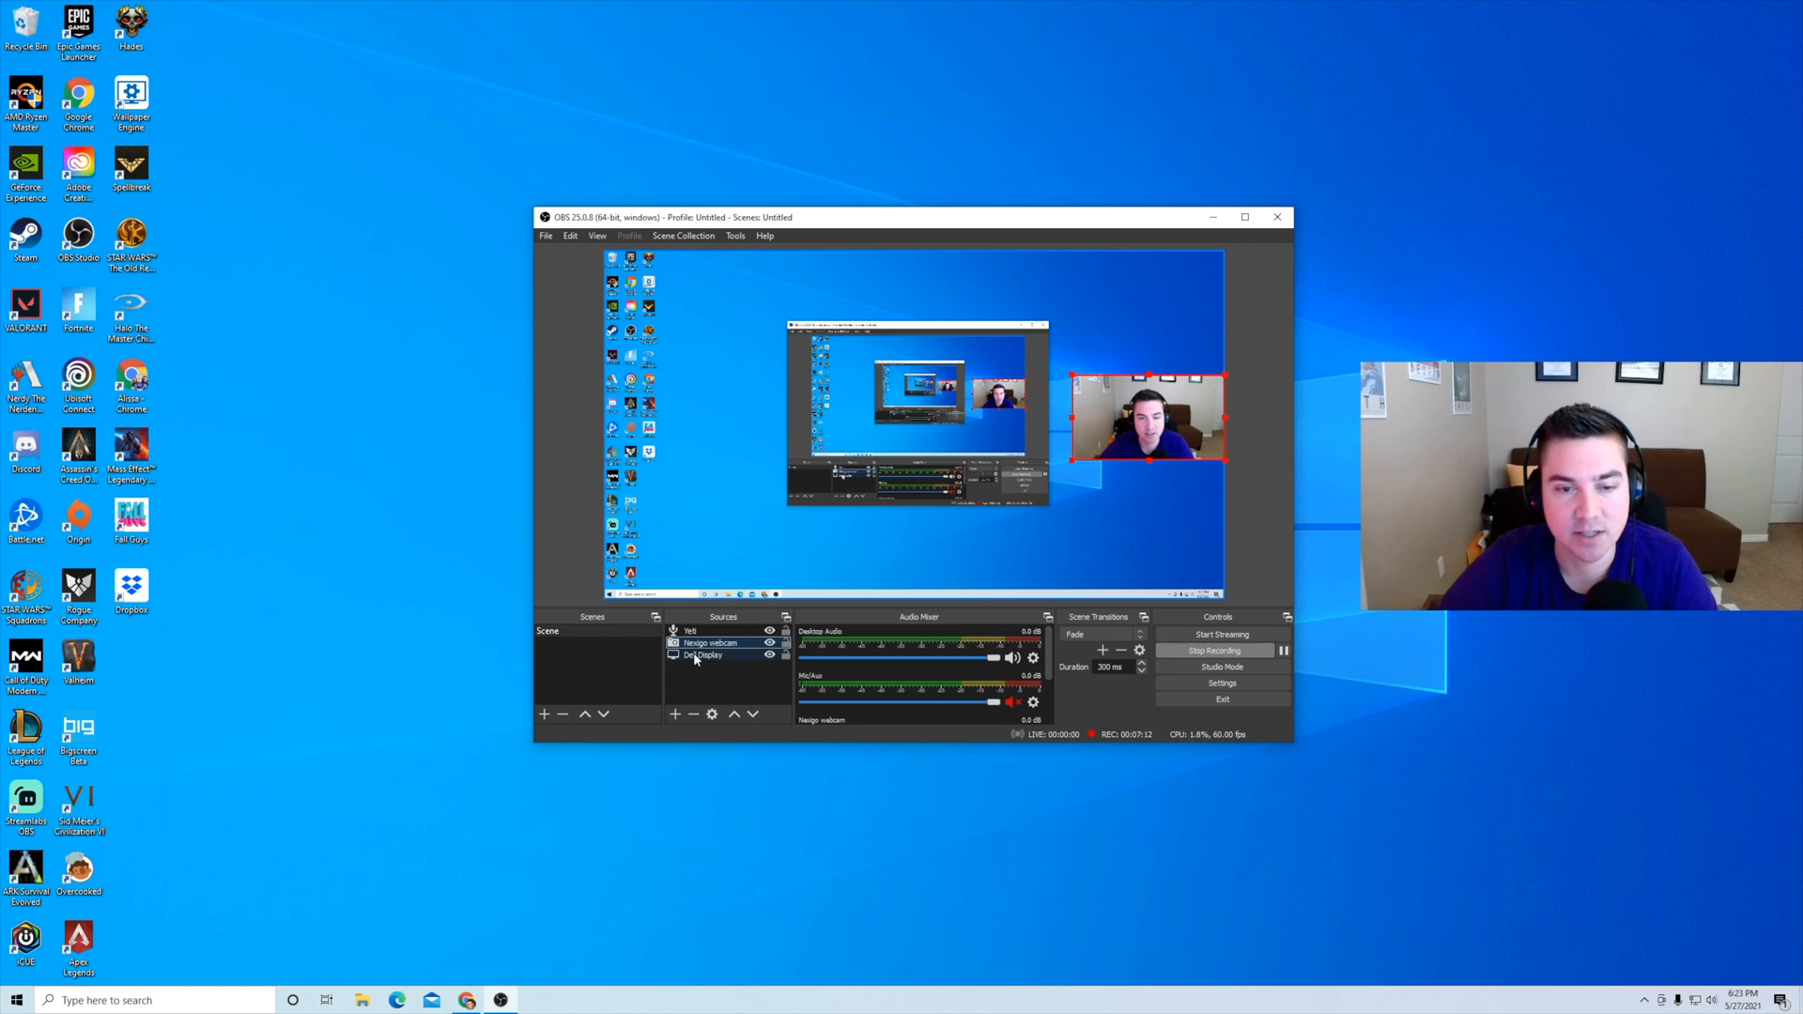
{"action": "left_click_drag", "start_coordinate": [701, 644], "coordinate": [702, 662]}
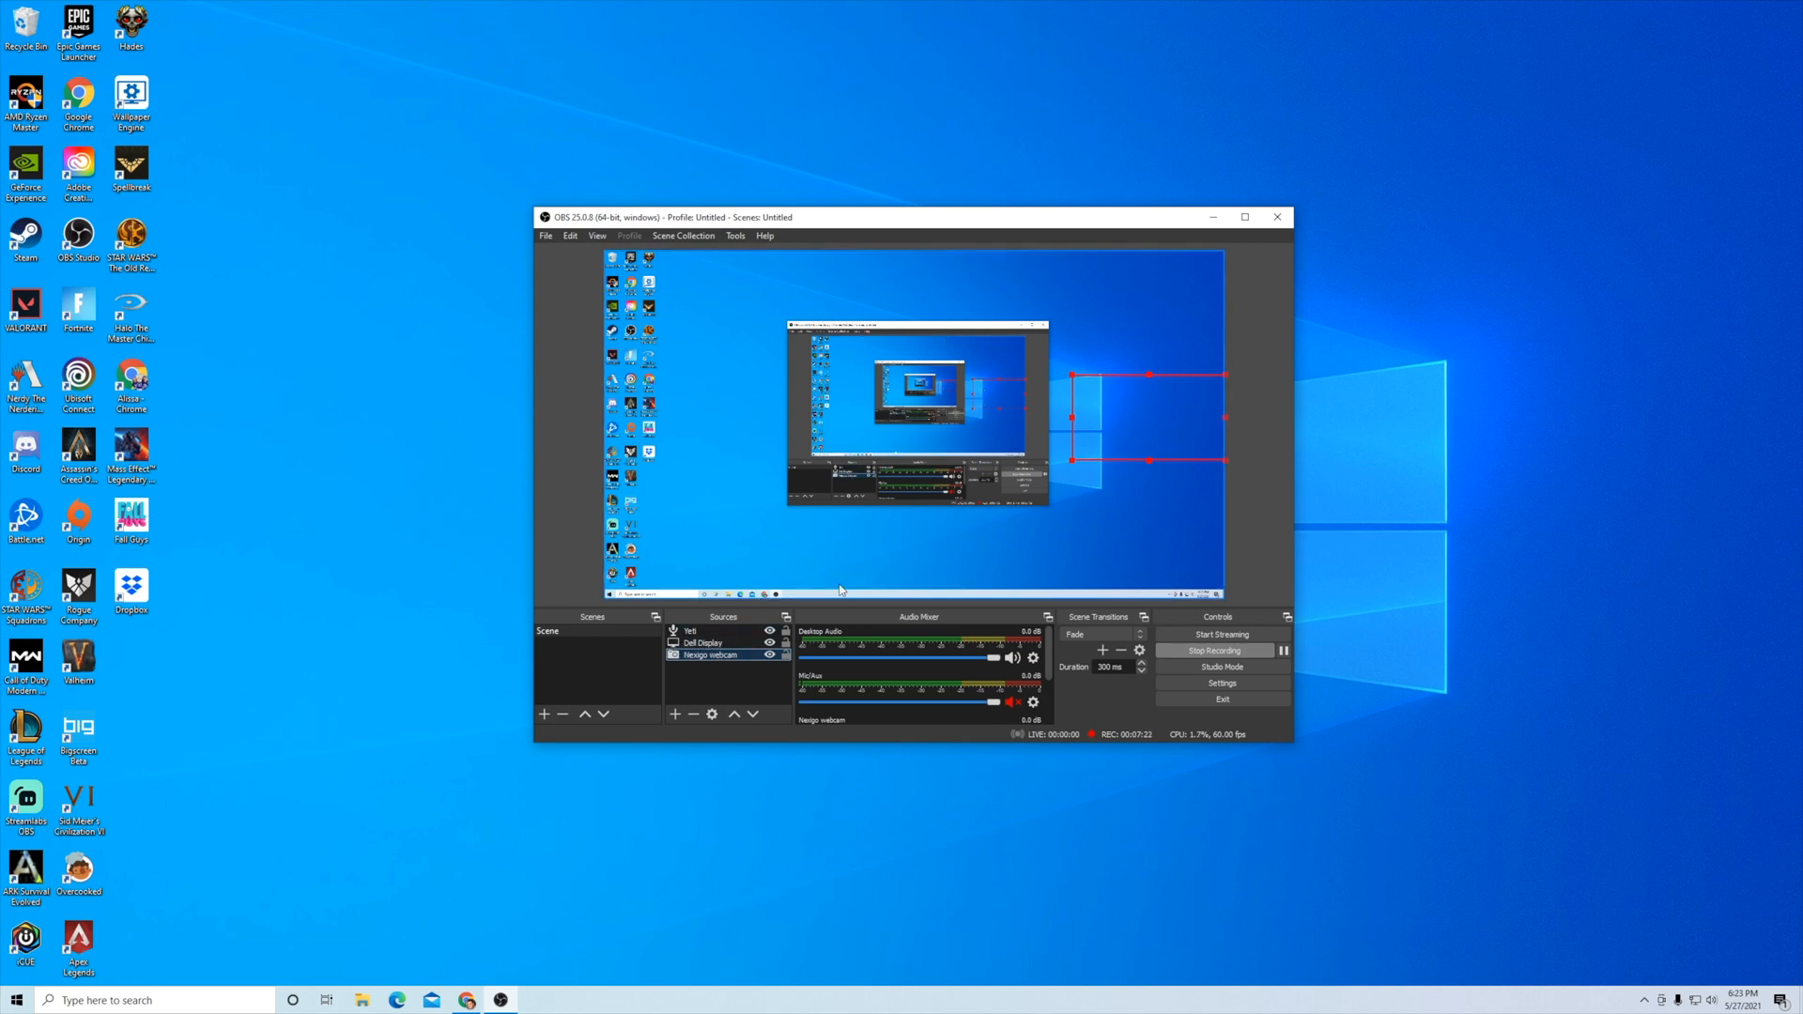
{"action": "left_click_drag", "start_coordinate": [699, 643], "coordinate": [700, 639]}
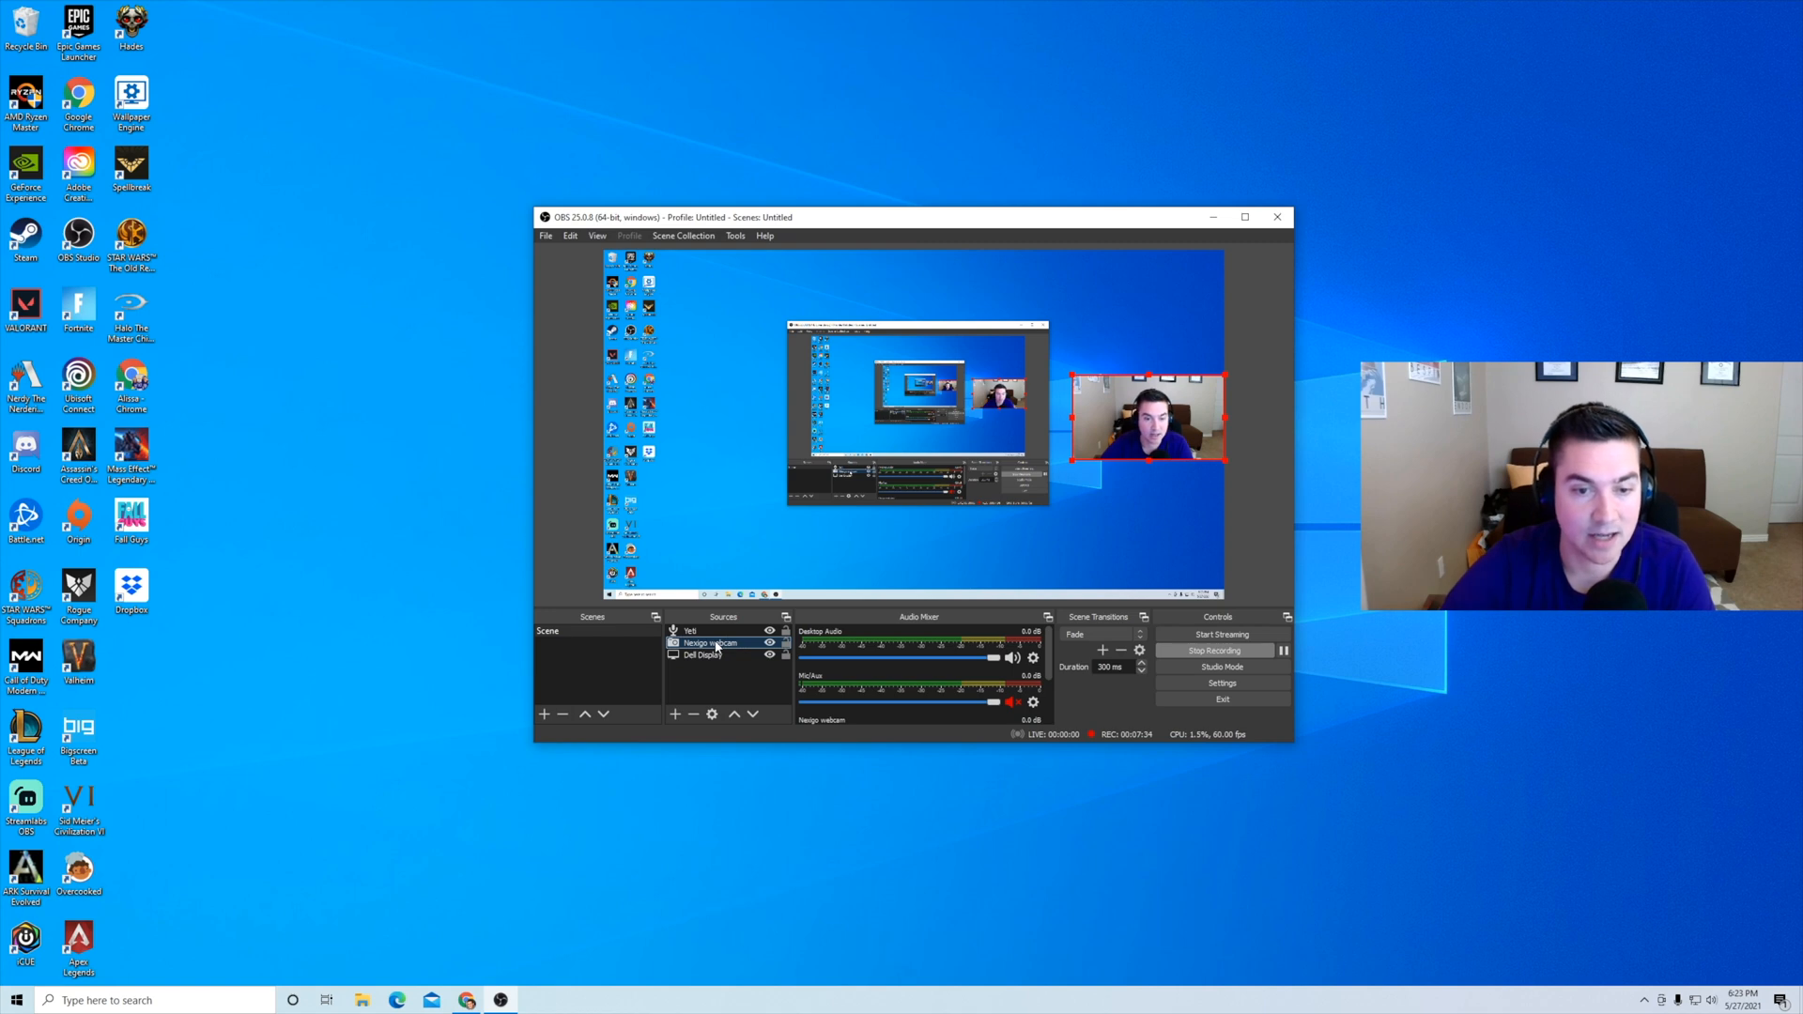
{"action": "left_click_drag", "start_coordinate": [716, 647], "coordinate": [714, 663]}
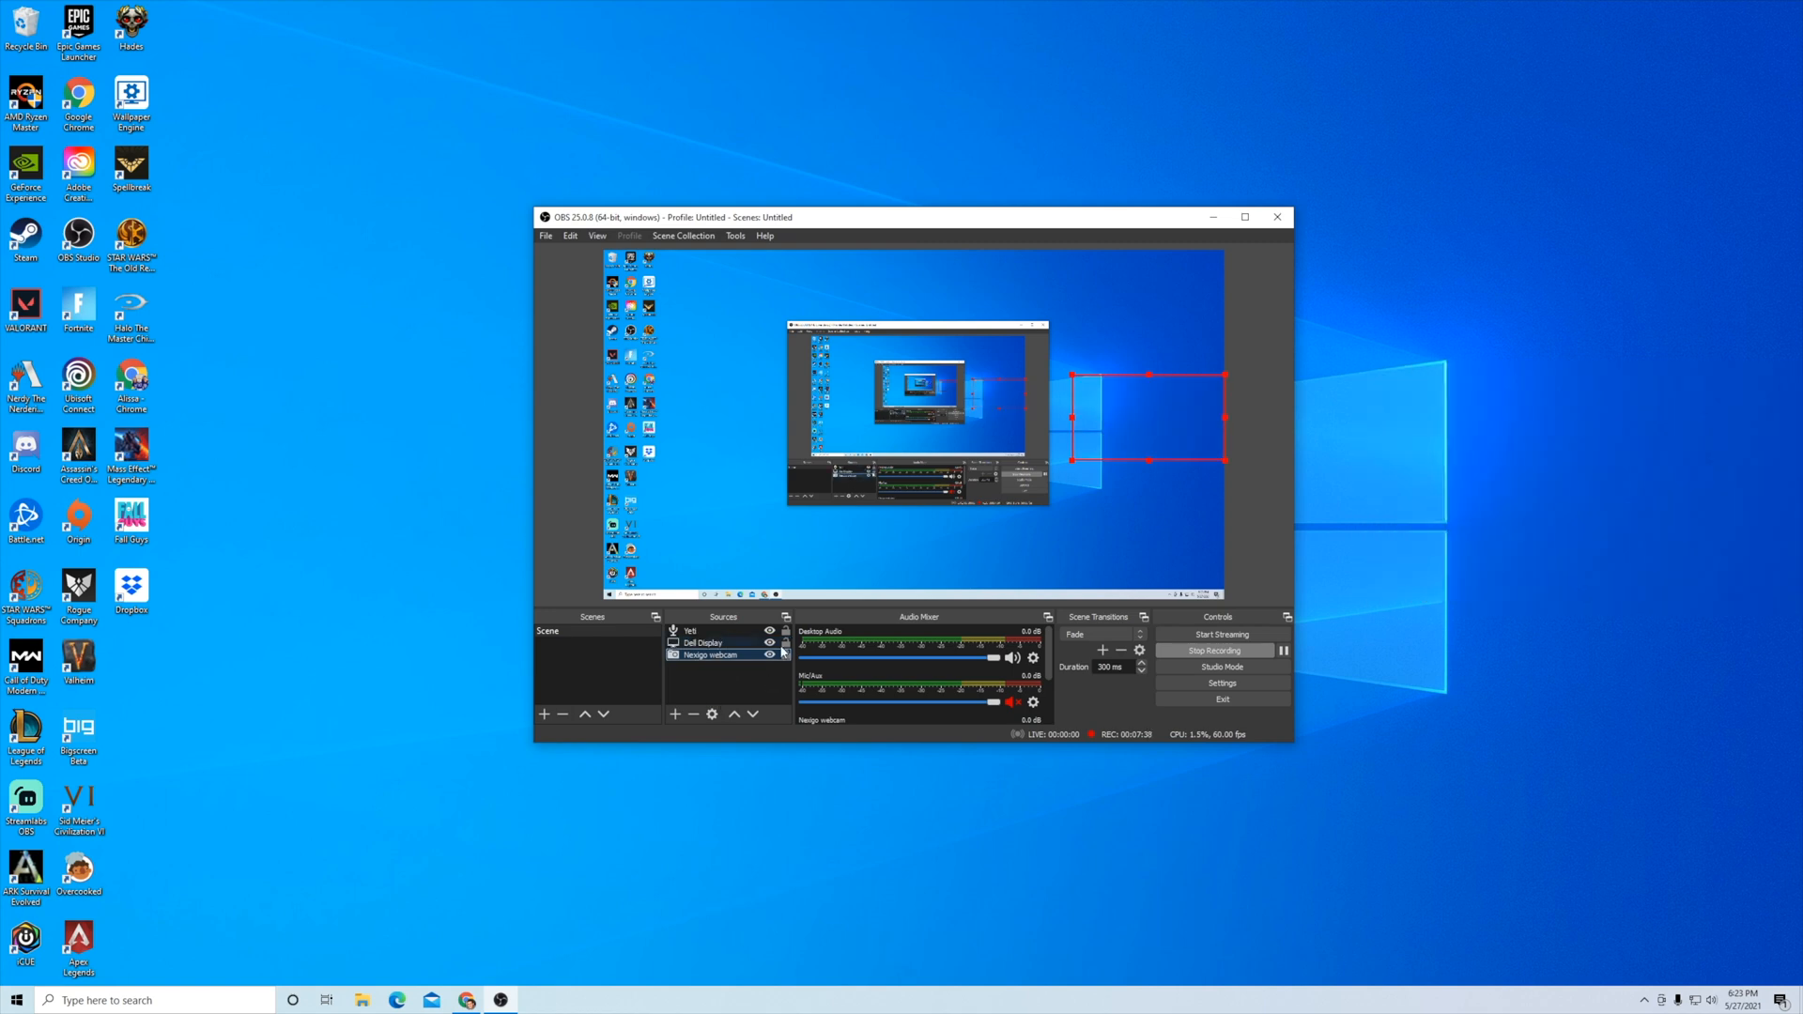
Step: Examine the Nexigo webcam and Yeti channels in the Audio Mixer
{"action": "scroll", "coordinate": [872, 658], "scroll_direction": "down", "scroll_amount": 3}
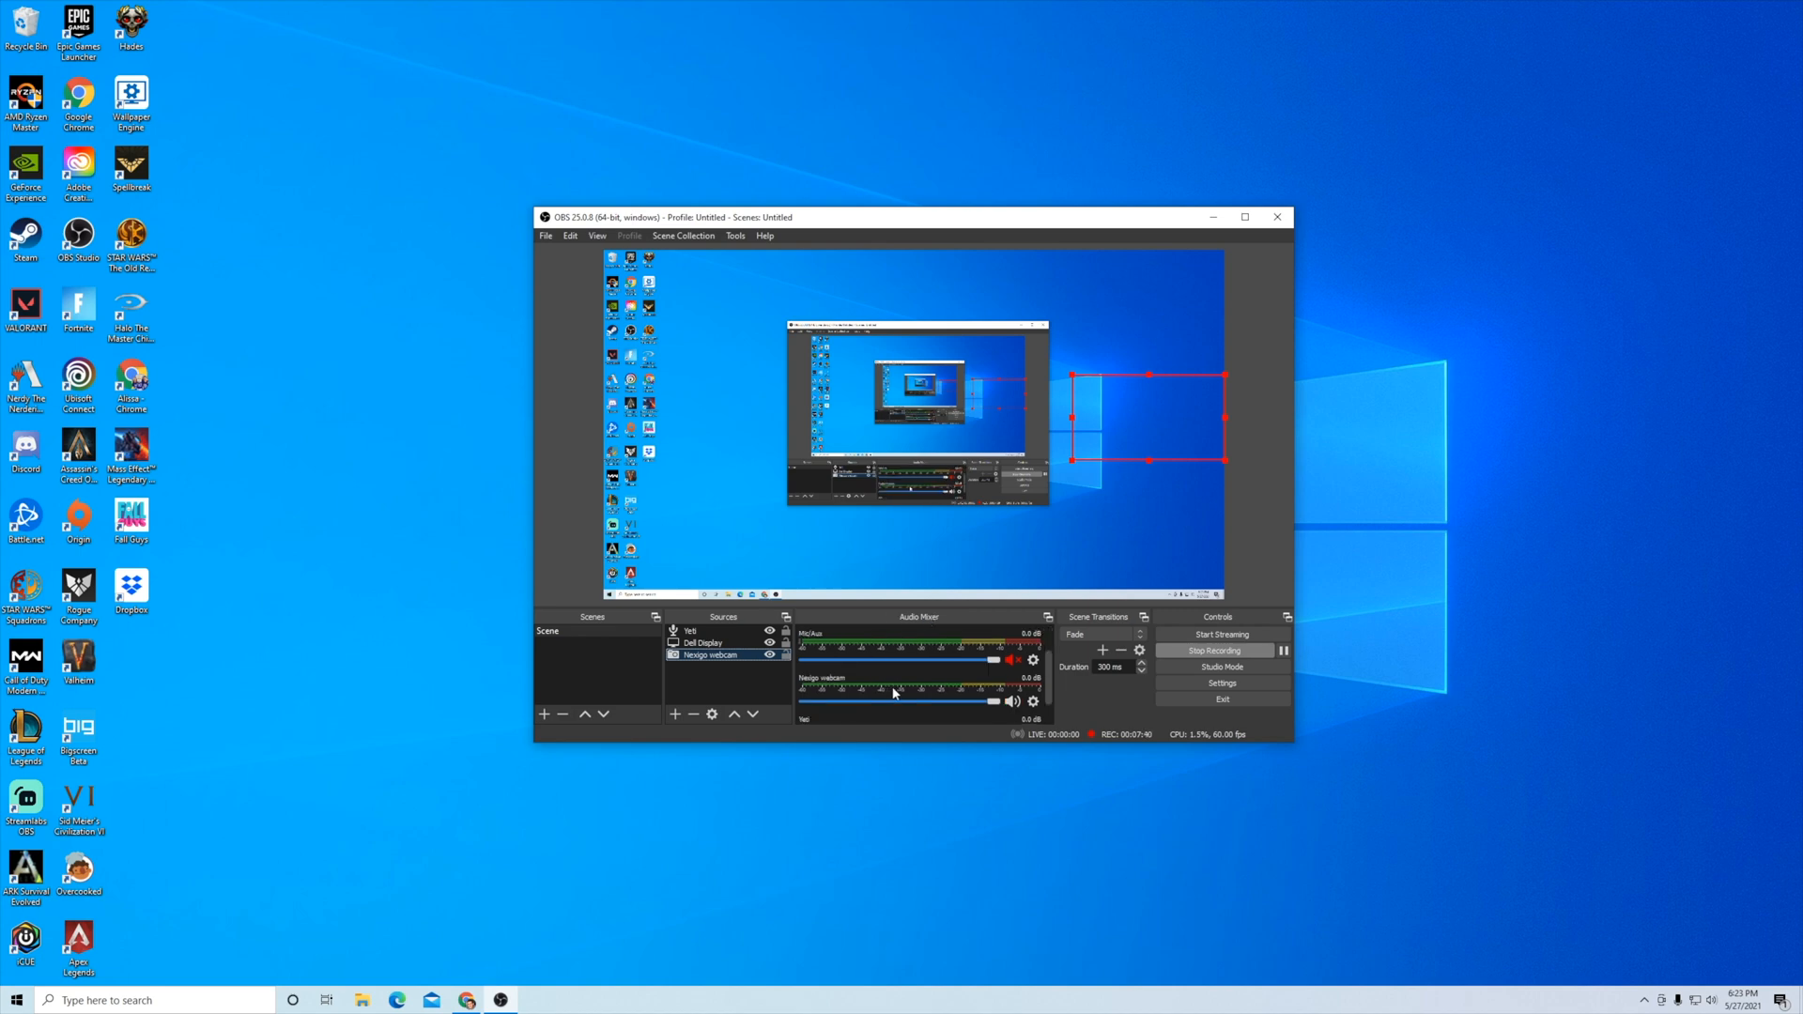
{"action": "scroll", "coordinate": [824, 688], "scroll_direction": "down", "scroll_amount": 2}
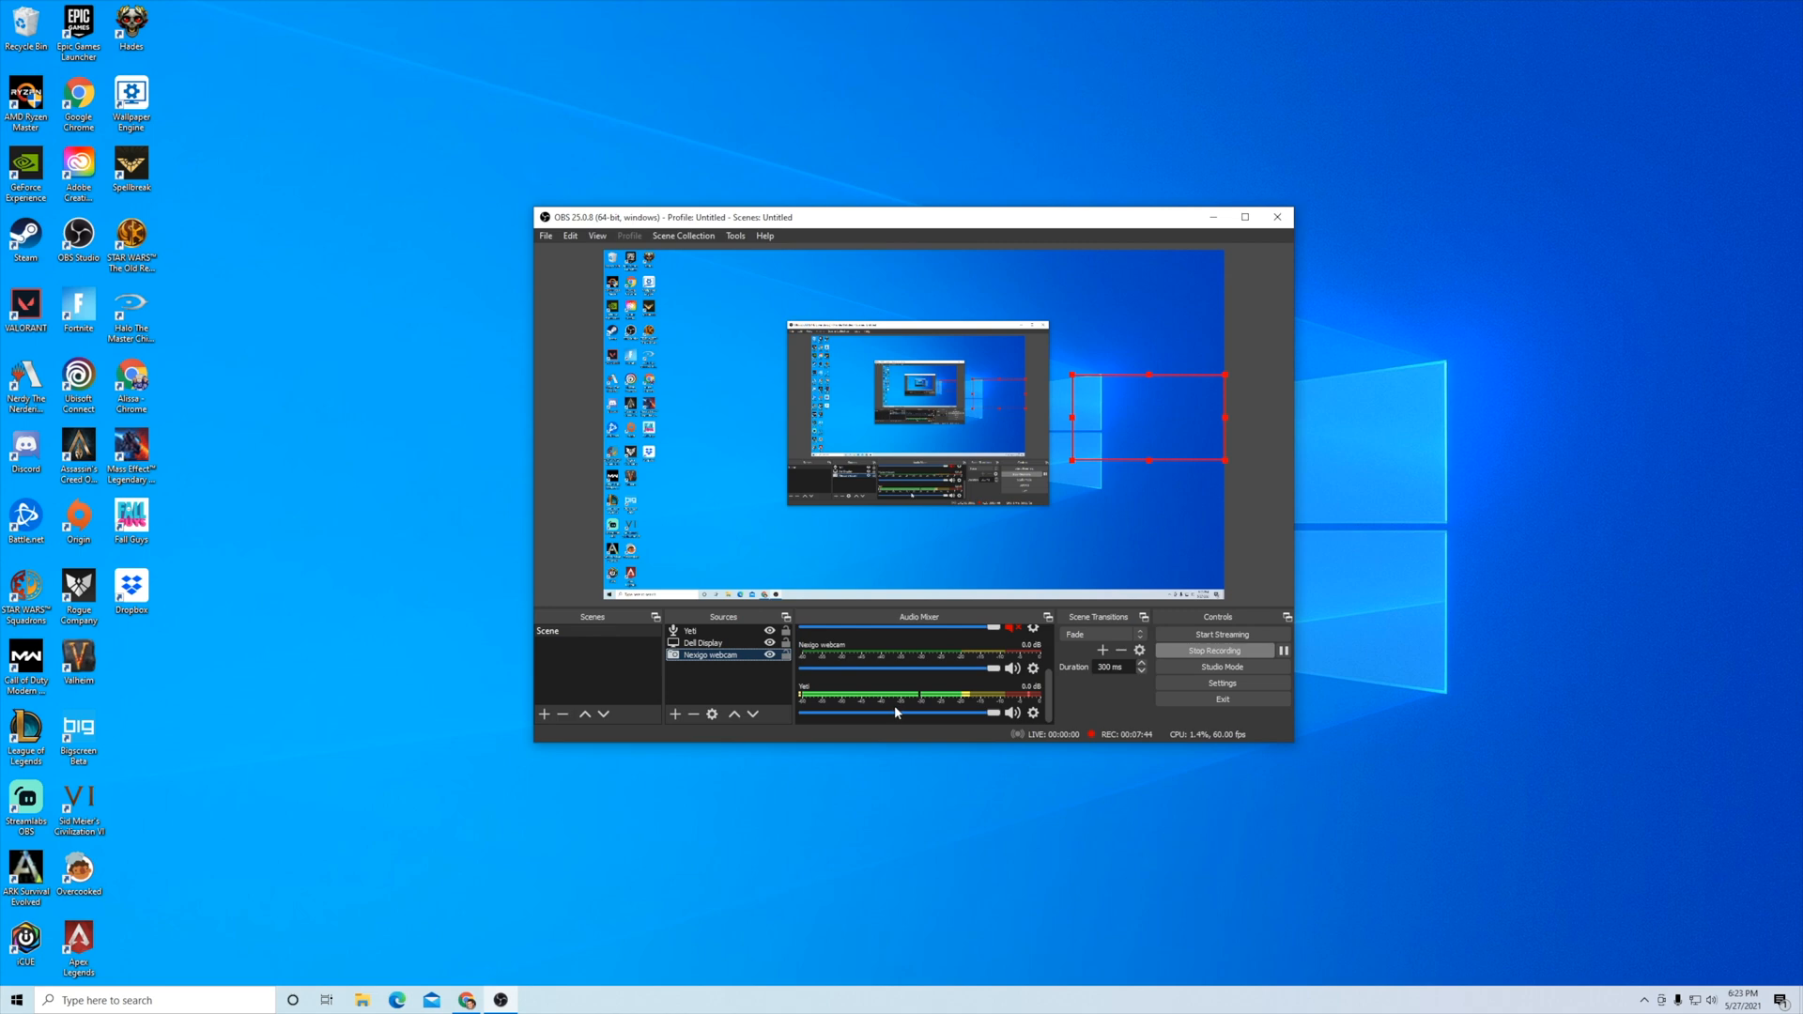
Step: Review the Output, Audio and Video settings in OBS Studio, and leave the settings without making changes
{"action": "left_click", "coordinate": [1224, 684]}
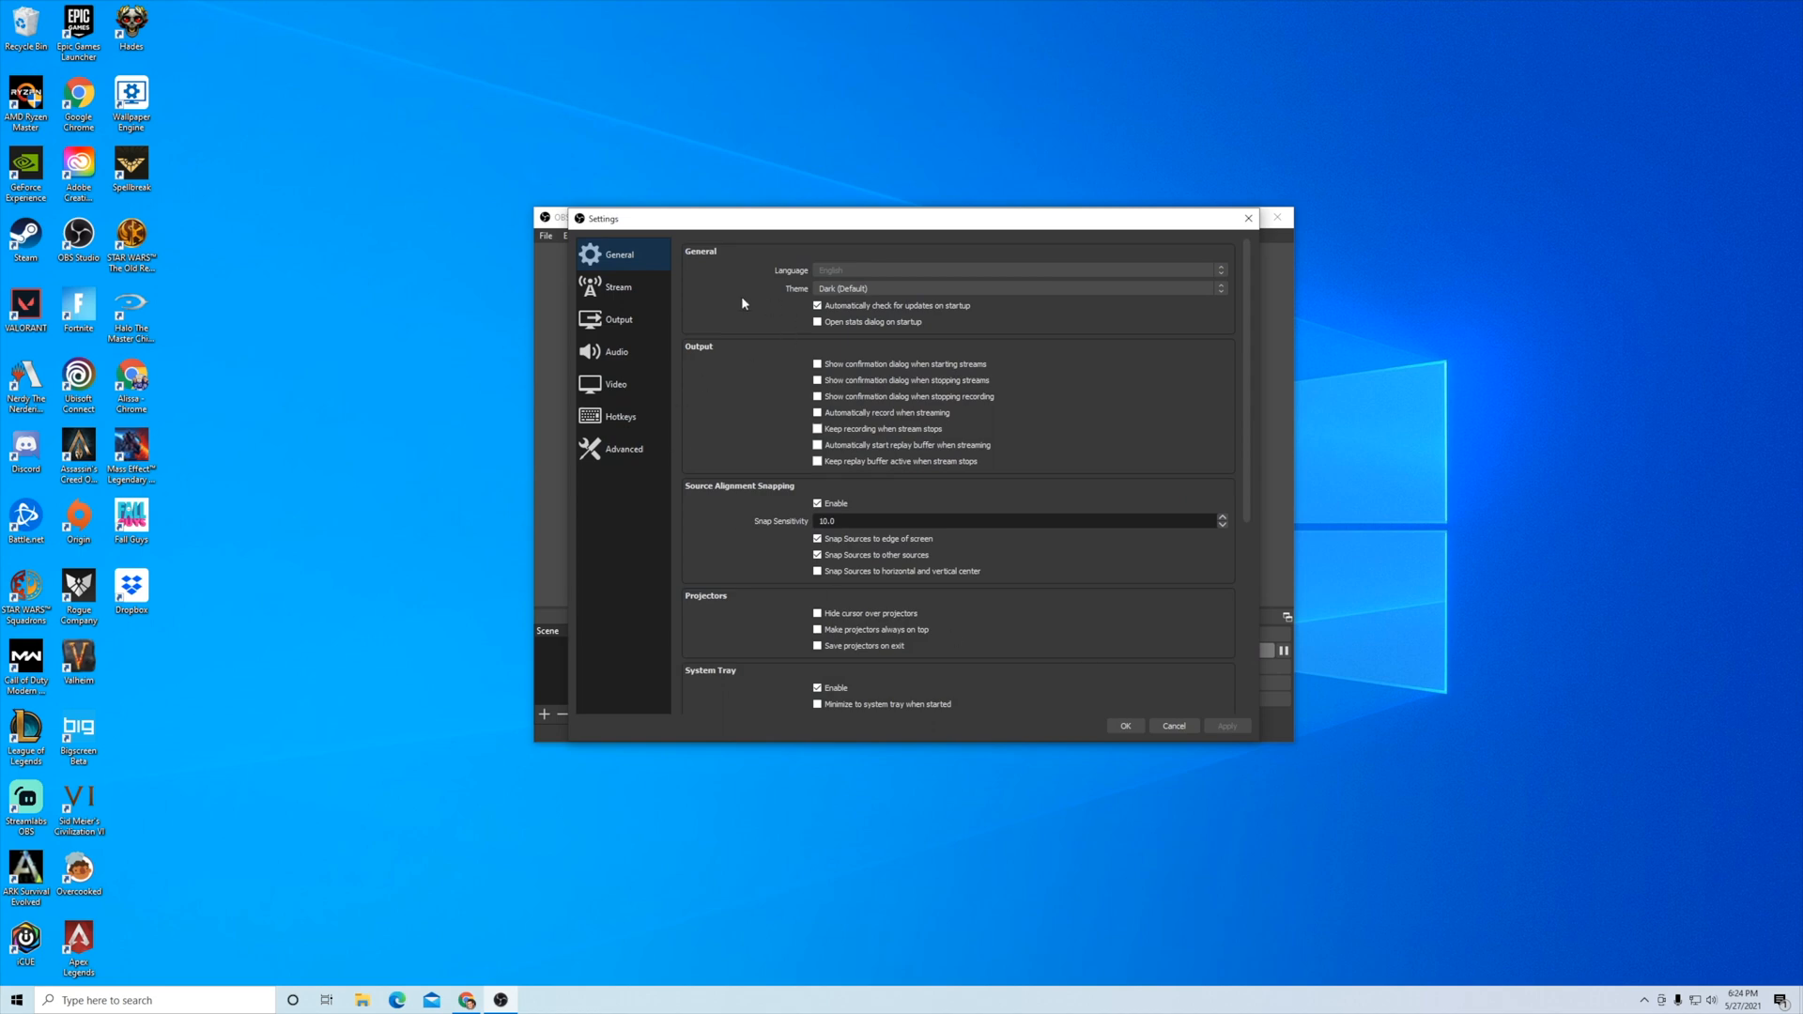
{"action": "left_click", "coordinate": [615, 318]}
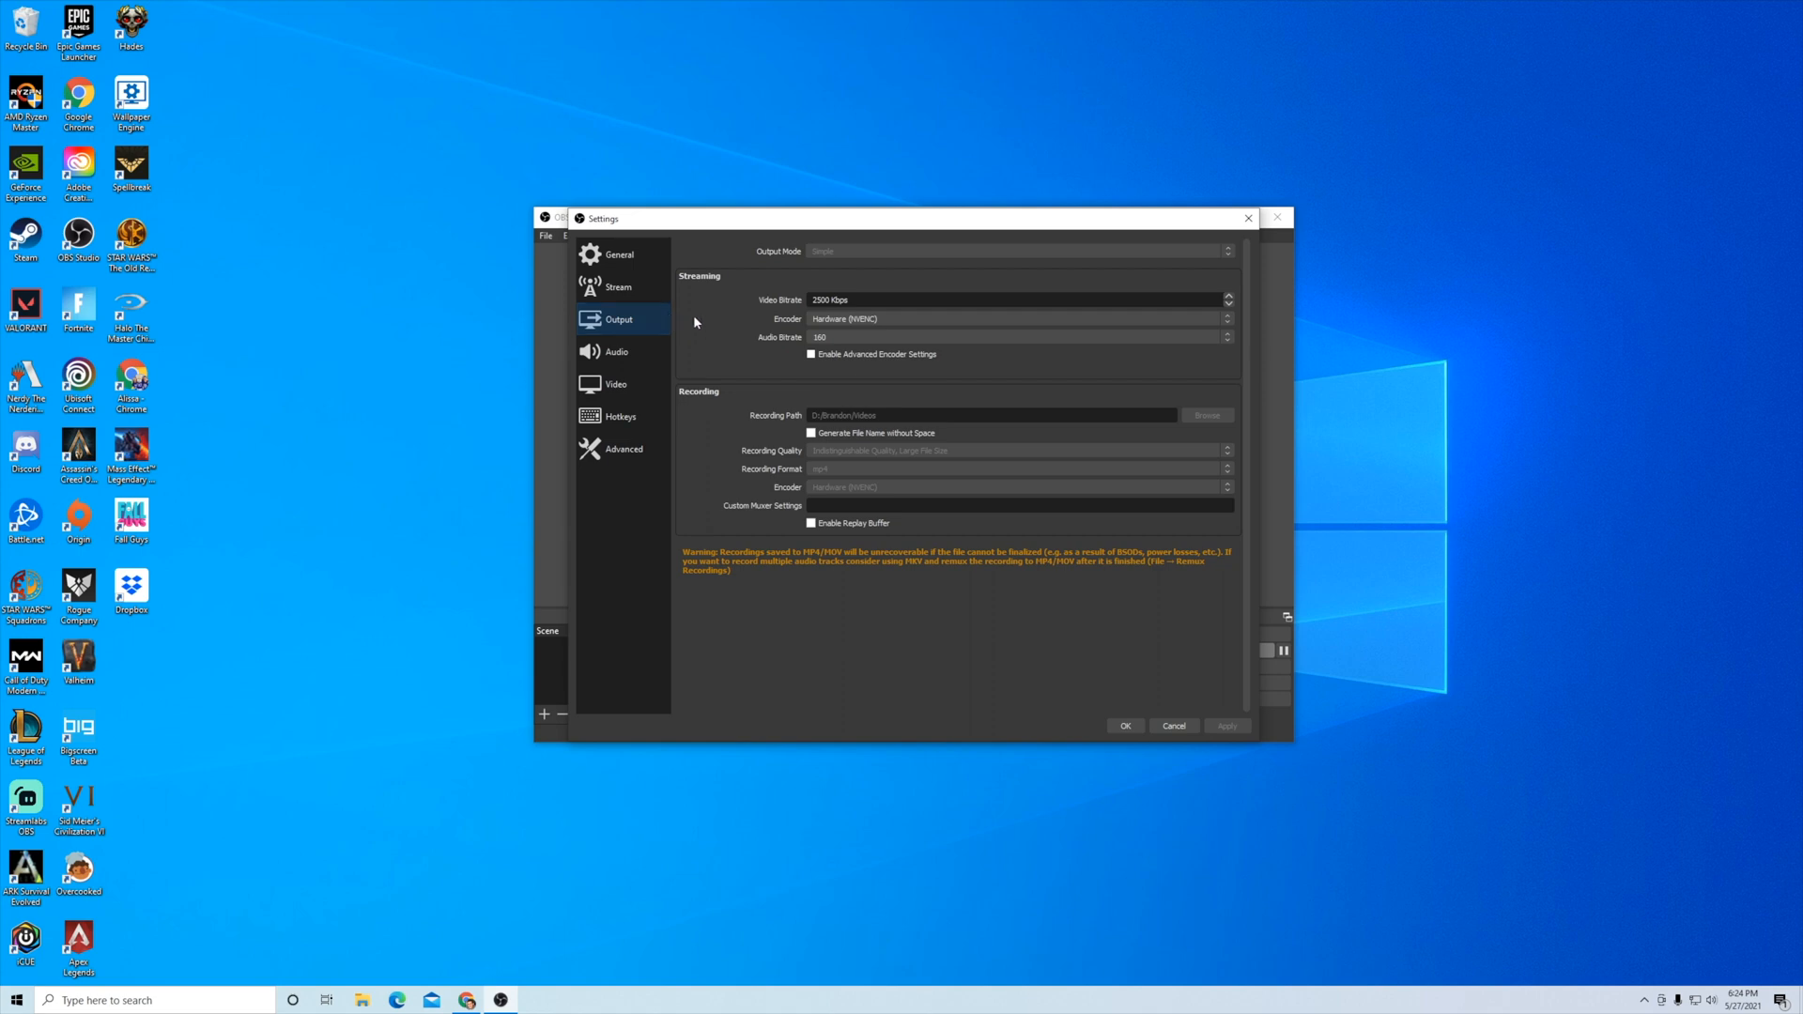
{"action": "left_click", "coordinate": [622, 353]}
{"action": "left_click", "coordinate": [629, 385]}
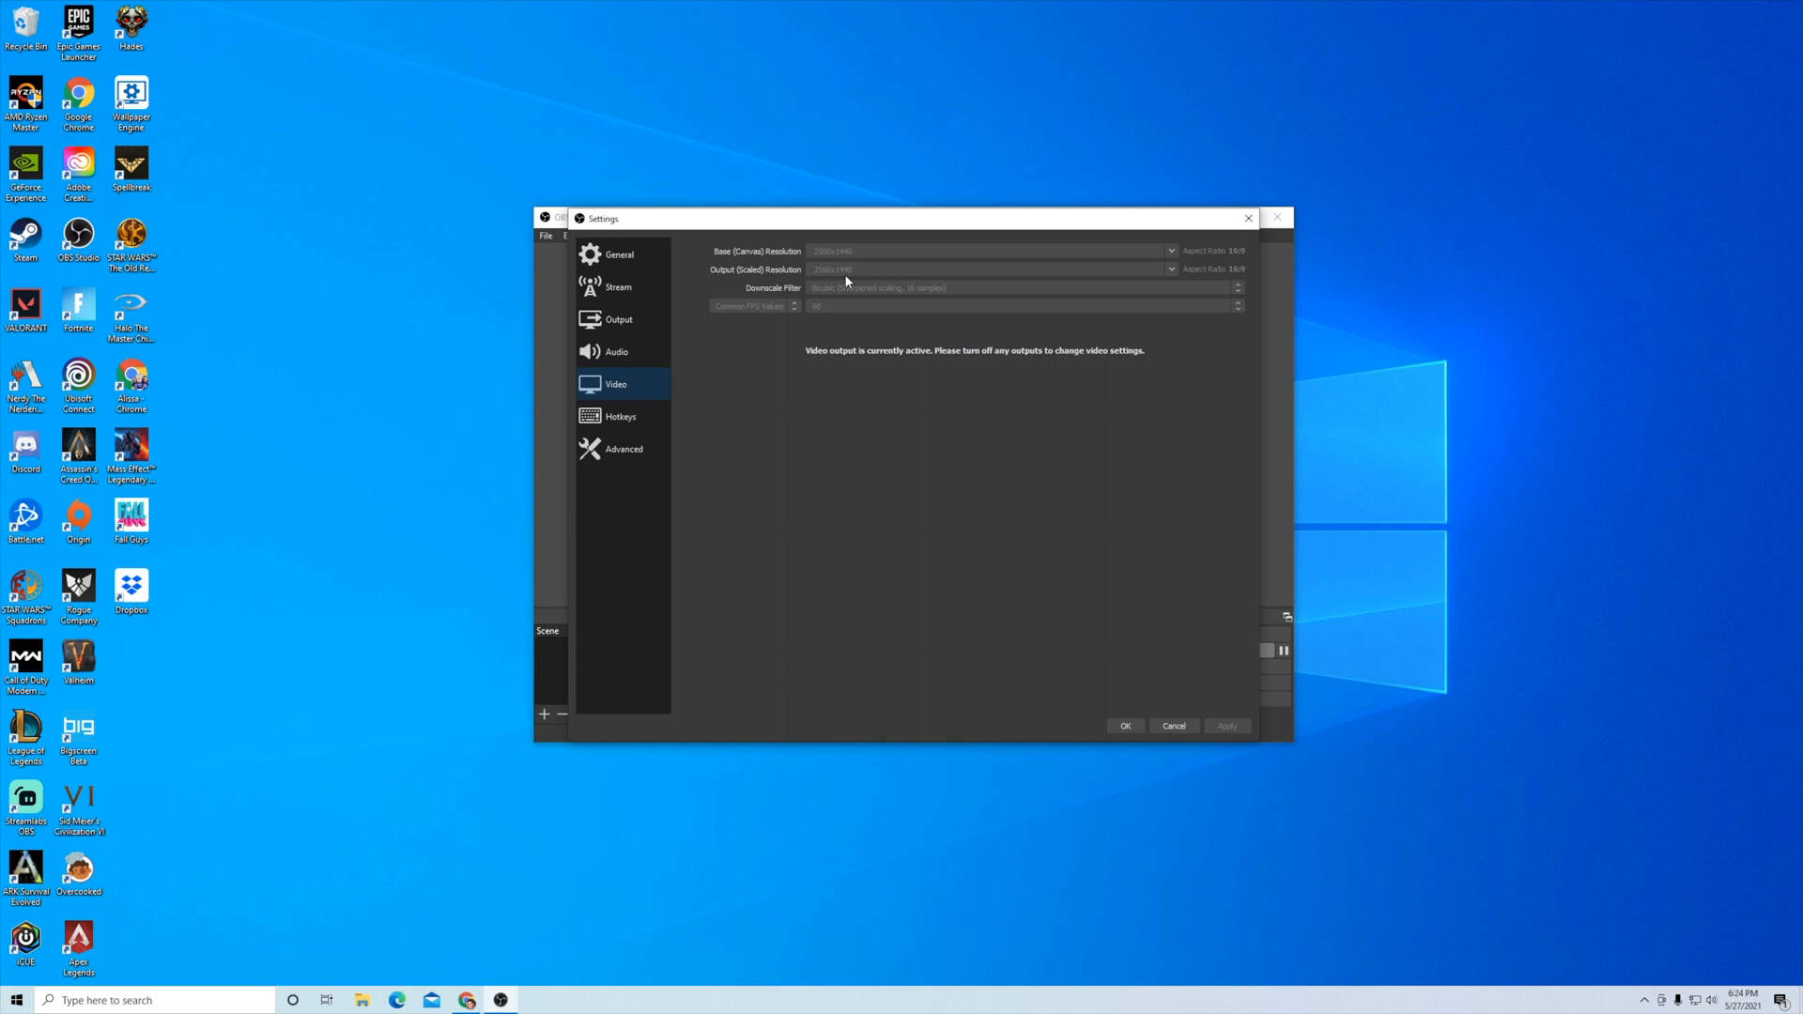
{"action": "left_click", "coordinate": [633, 357]}
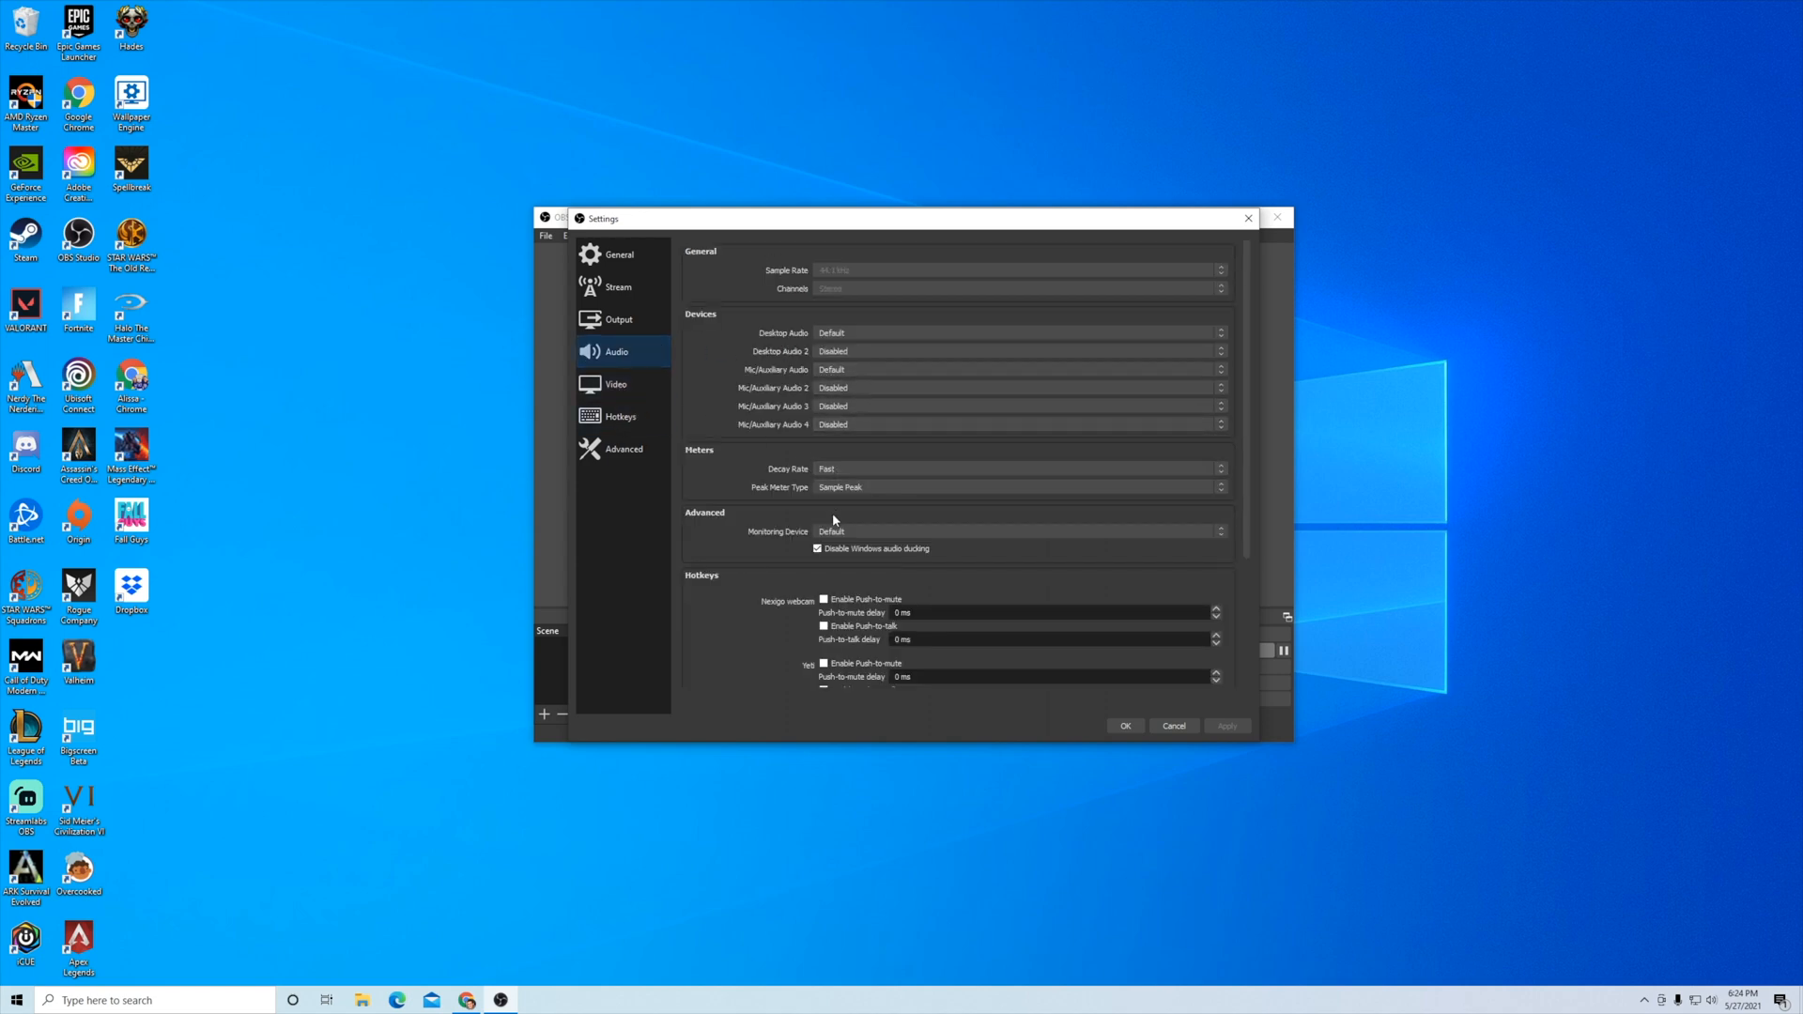
{"action": "left_click", "coordinate": [628, 323]}
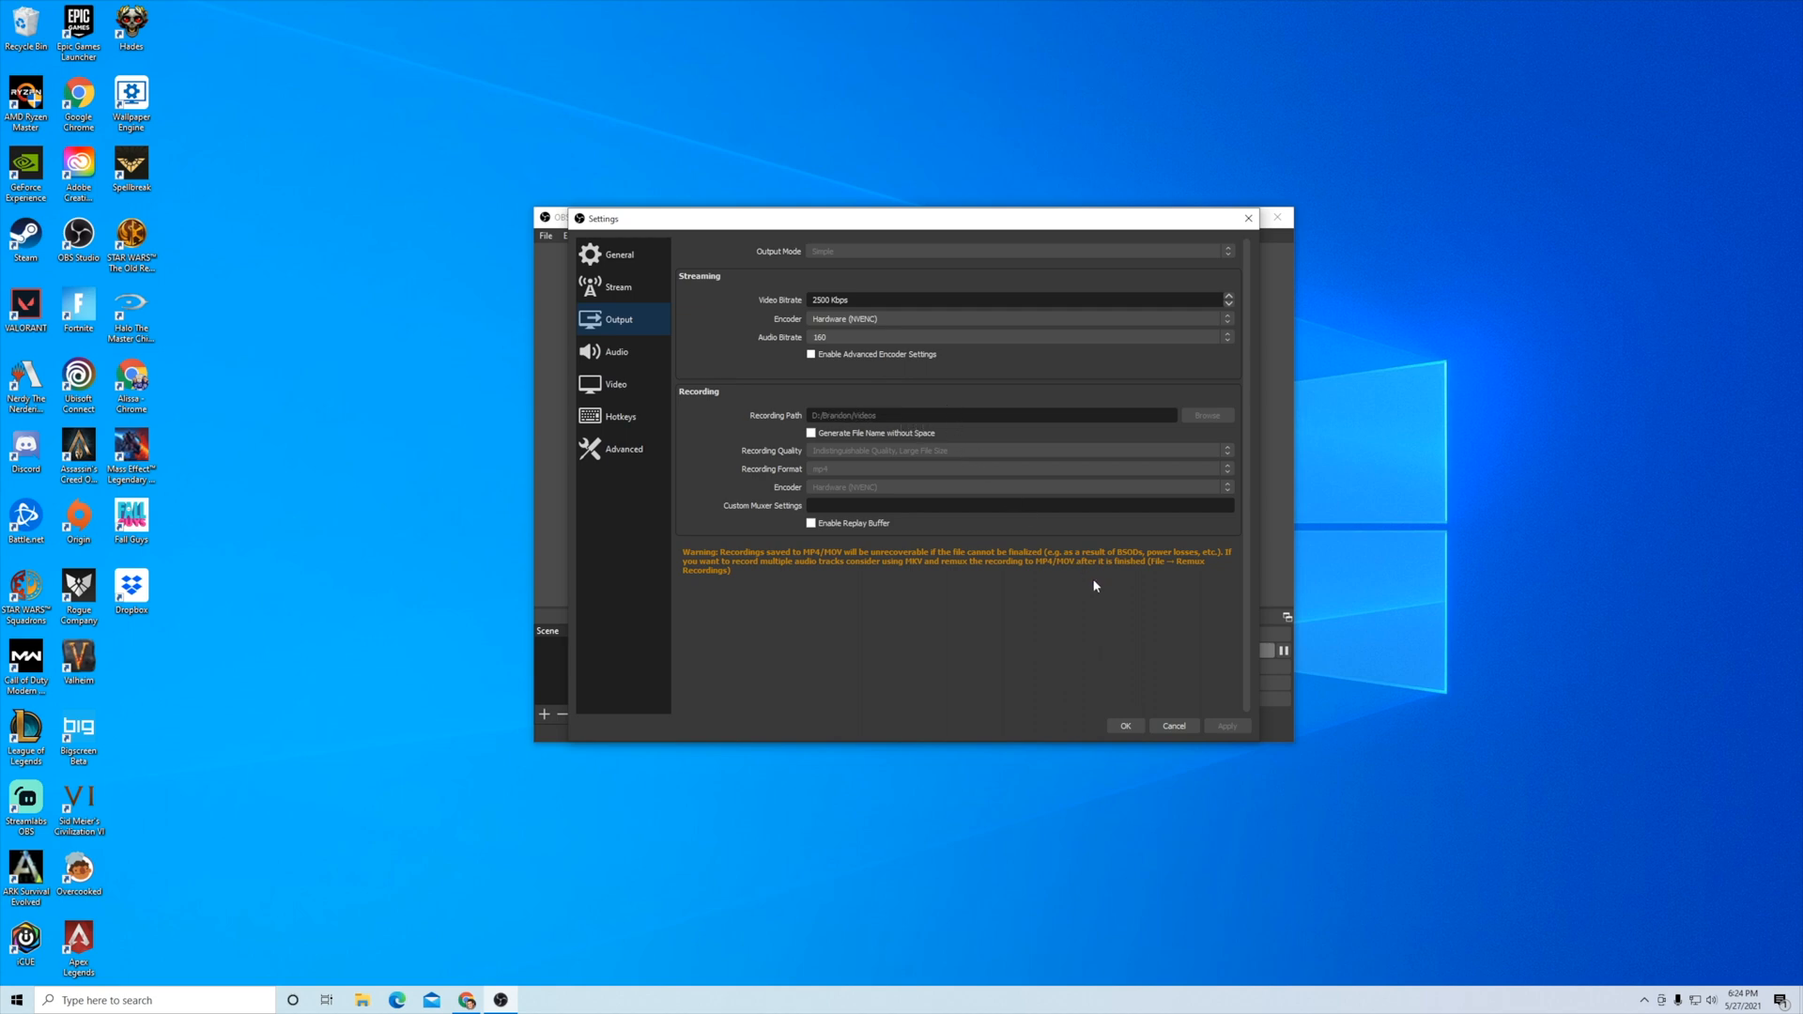
{"action": "left_click", "coordinate": [1177, 727]}
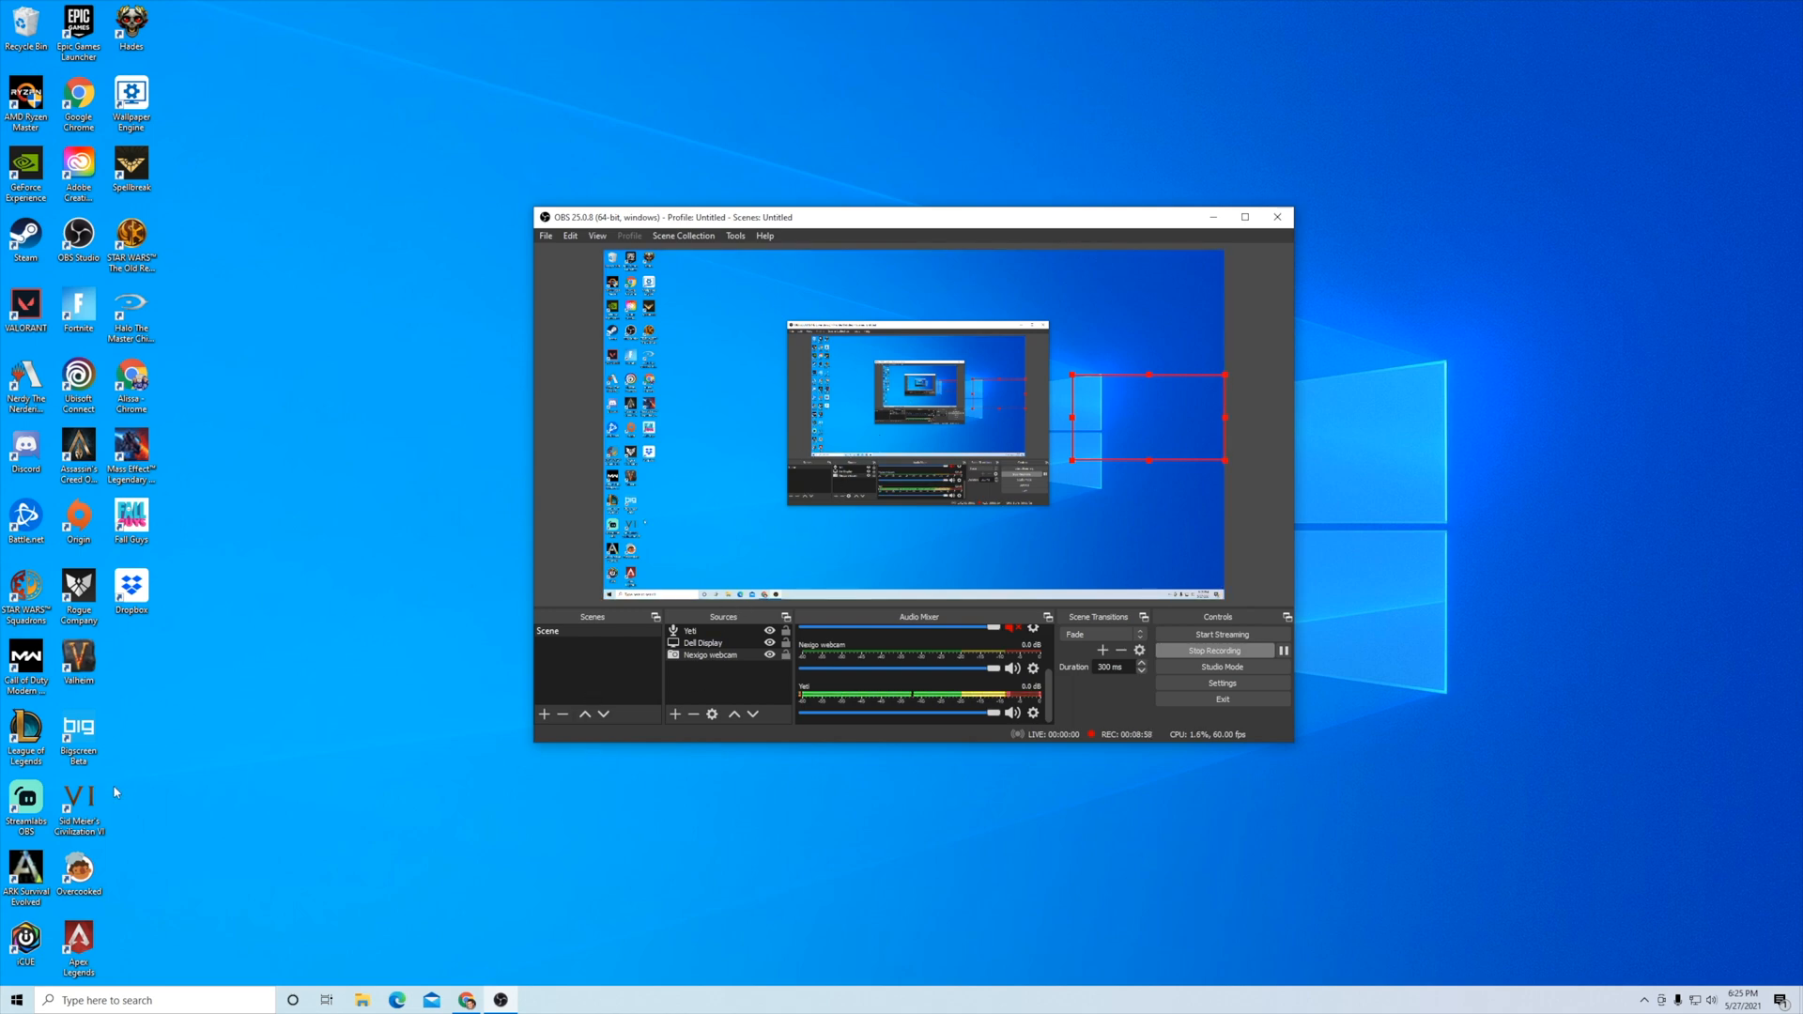
Step: Switch to Chrome and open the streamlabs.com home page from the Google results for "streamlabs"
{"action": "left_click", "coordinate": [468, 1001]}
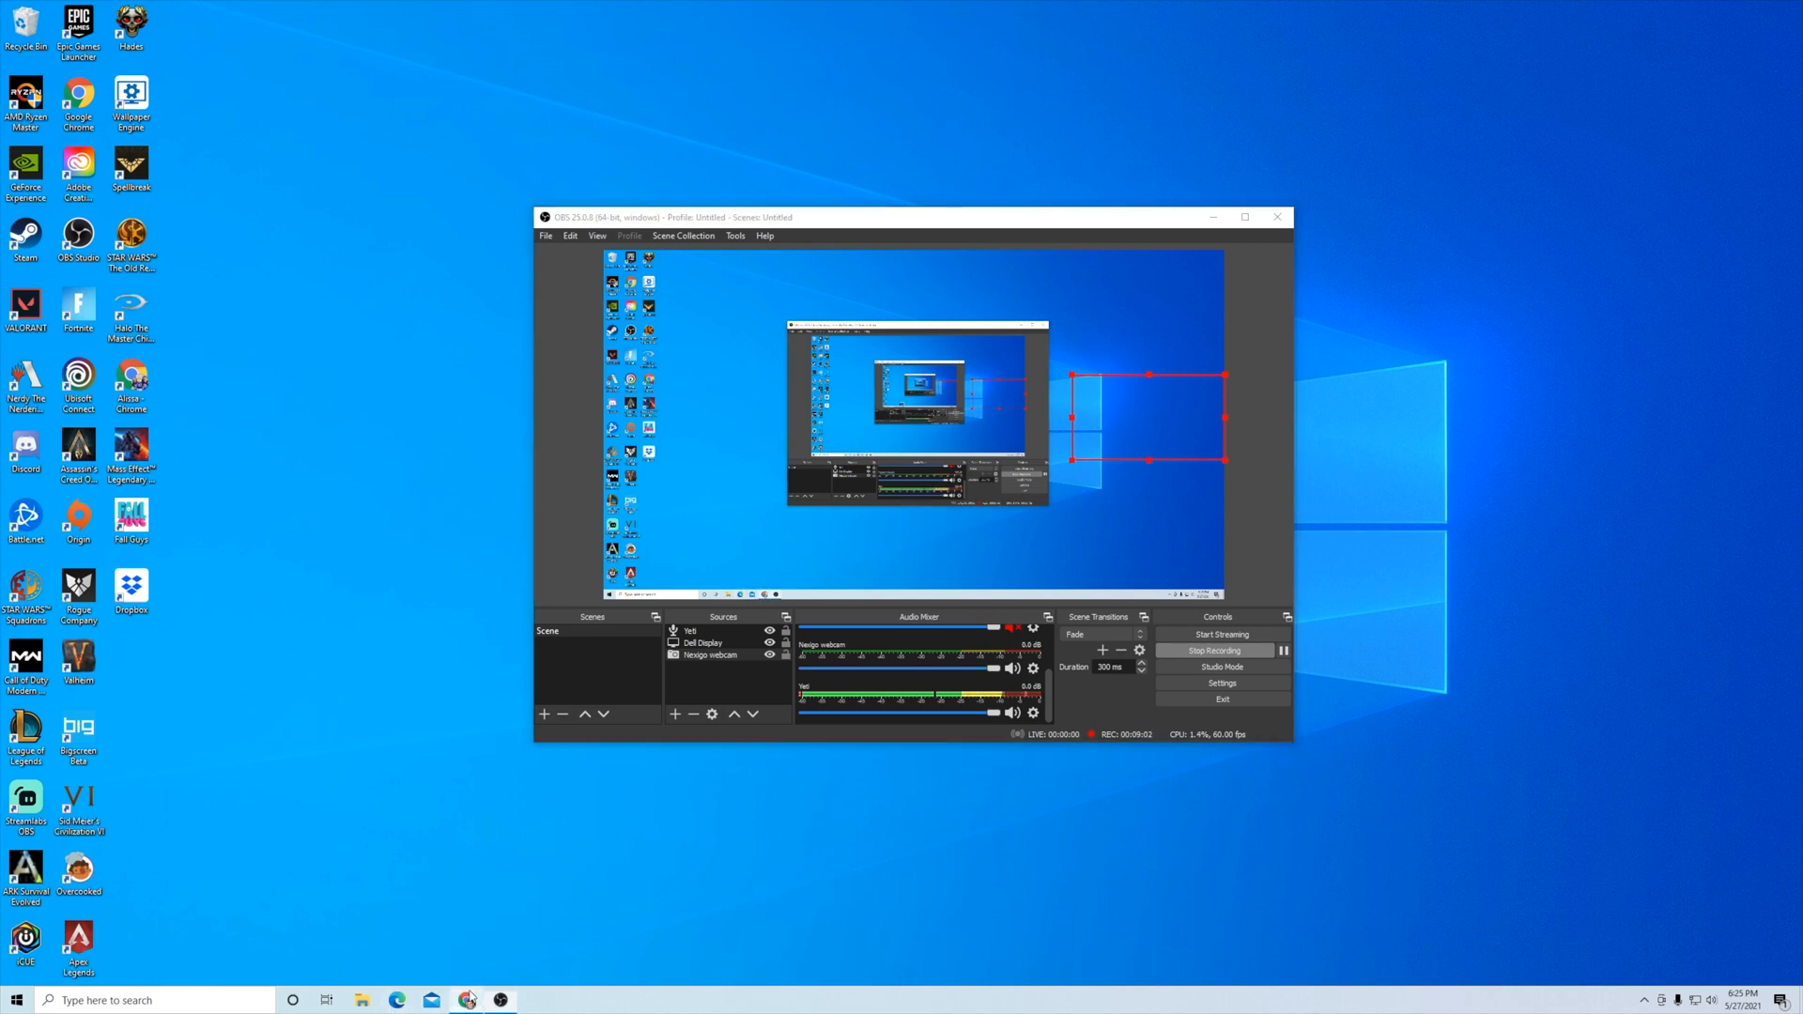
{"action": "left_click", "coordinate": [545, 83]}
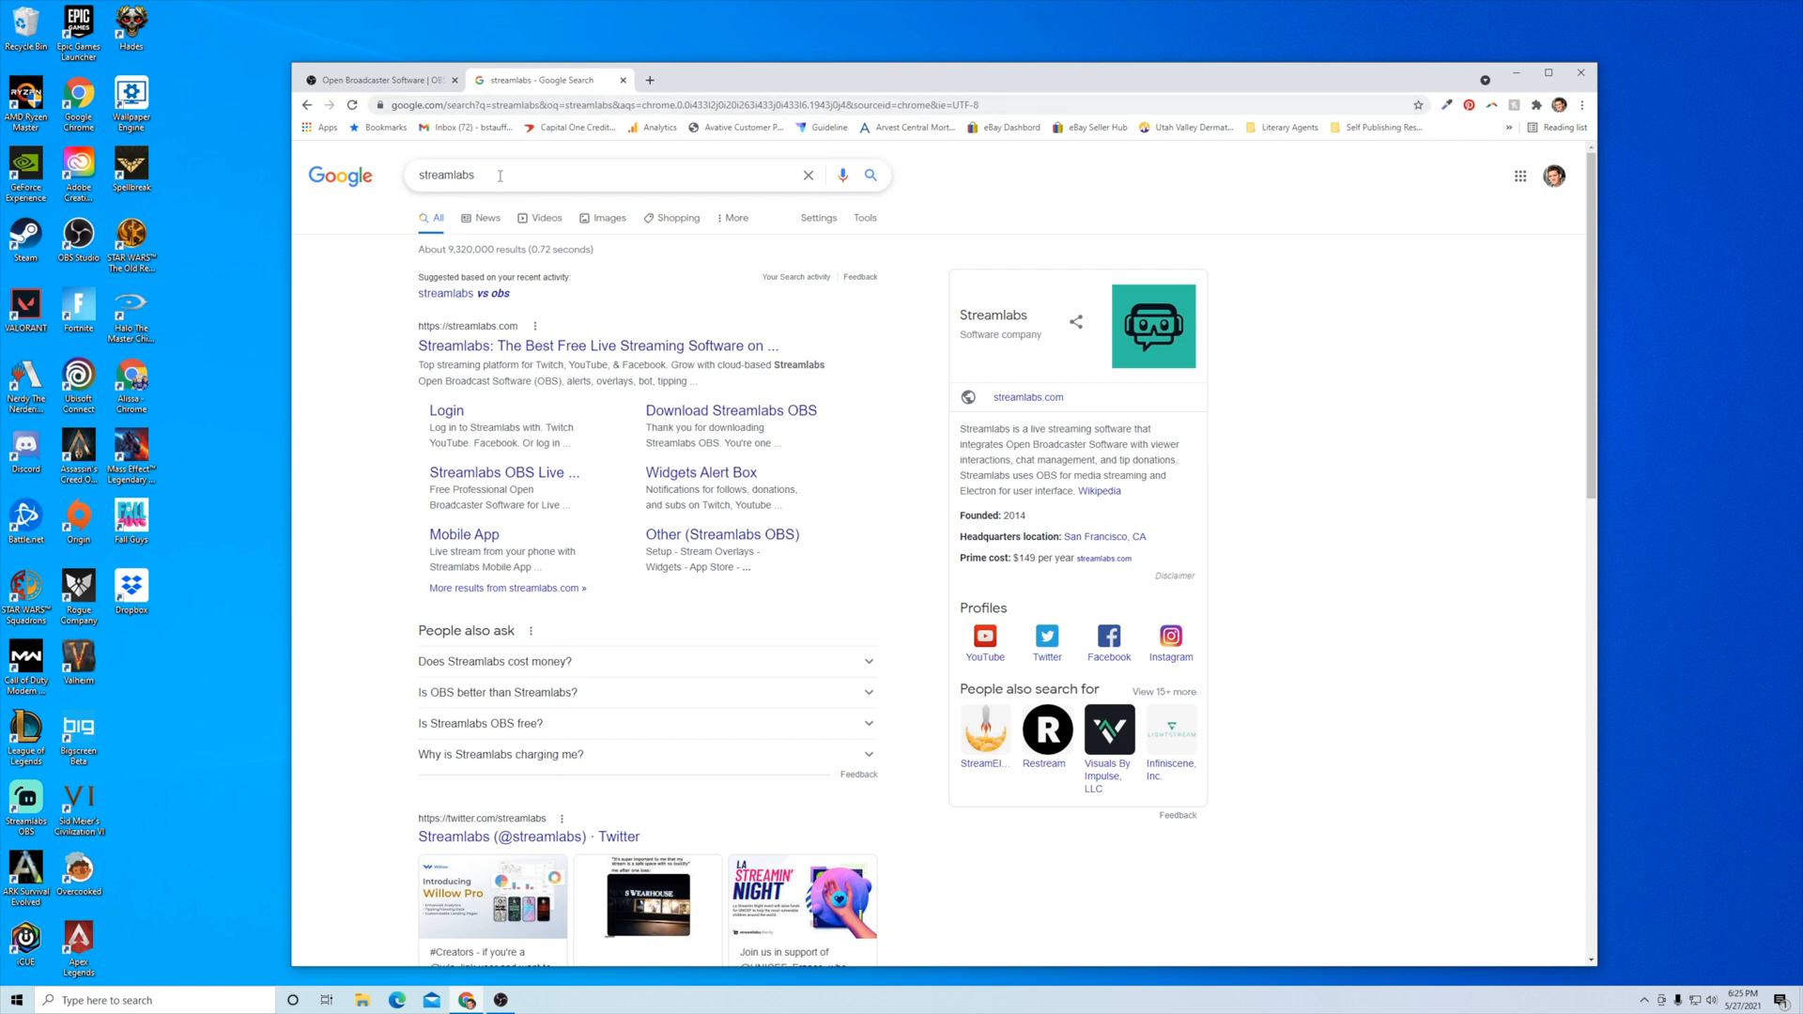
{"action": "left_click", "coordinate": [492, 348]}
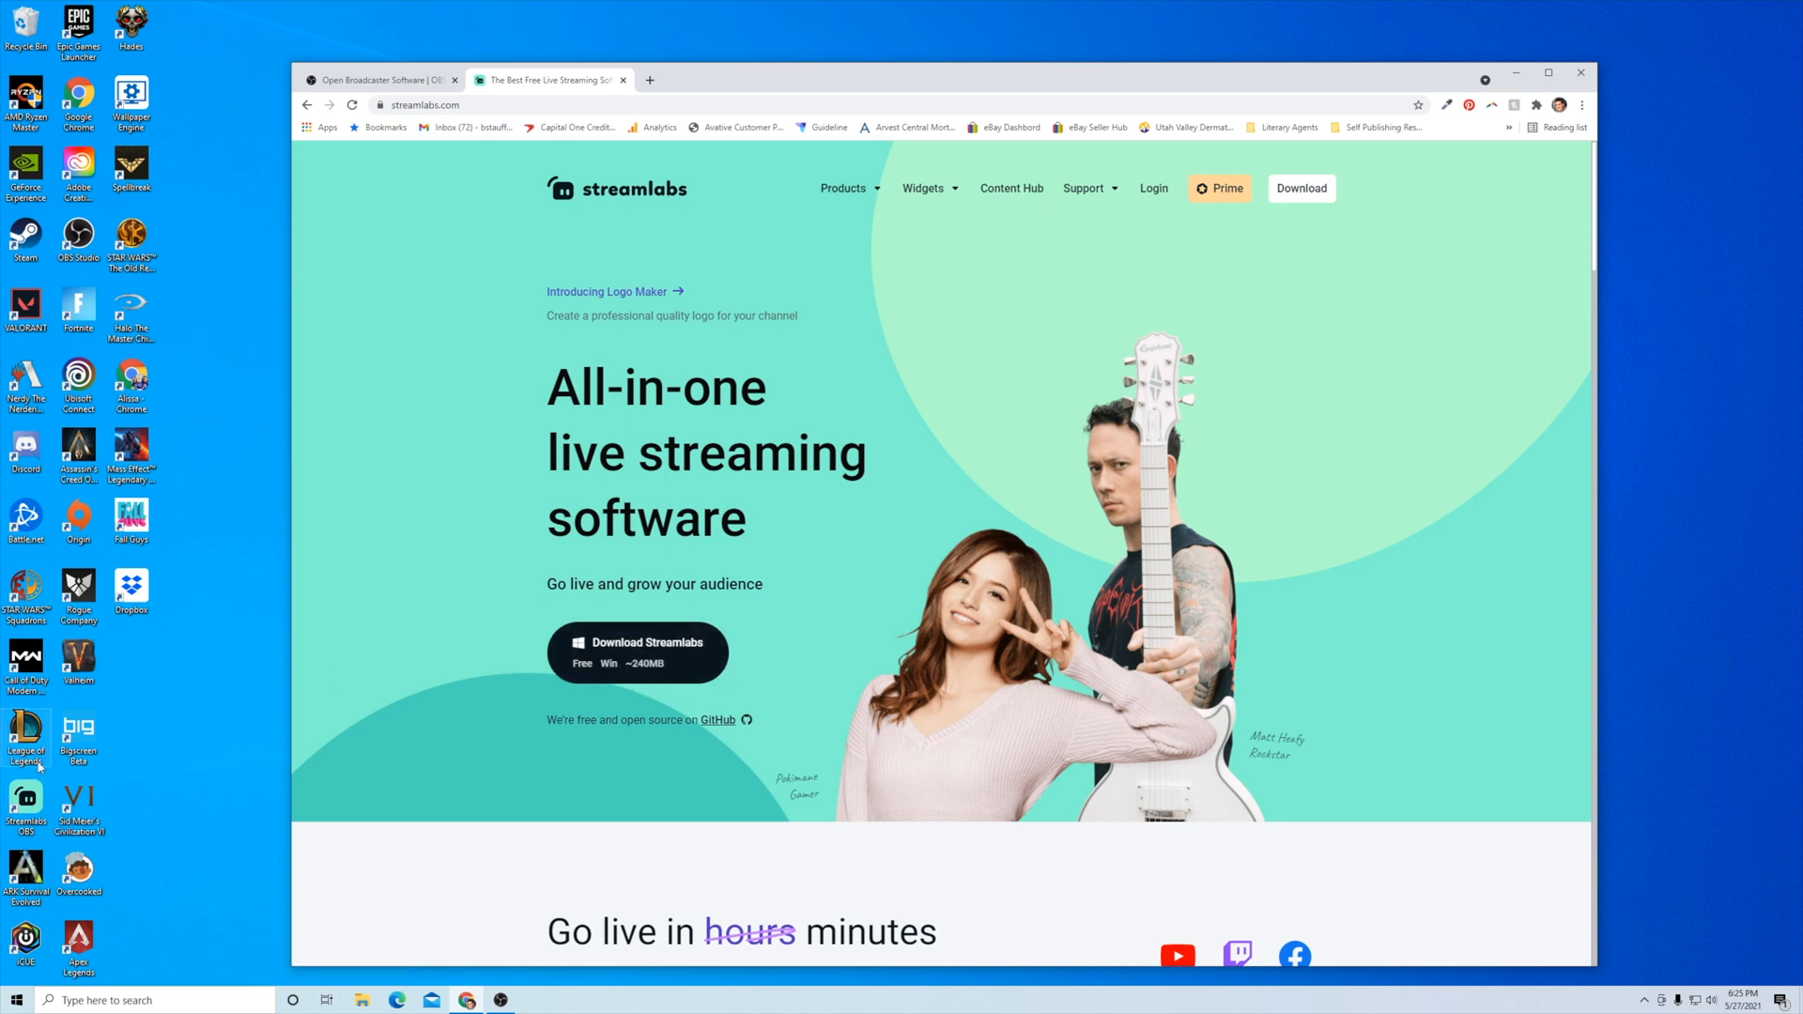
Step: Launch Streamlabs OBS and examine the sources of the Main scene and the channels in its audio mixer
{"action": "left_click", "coordinate": [36, 798]}
{"action": "double_click", "coordinate": [36, 799]}
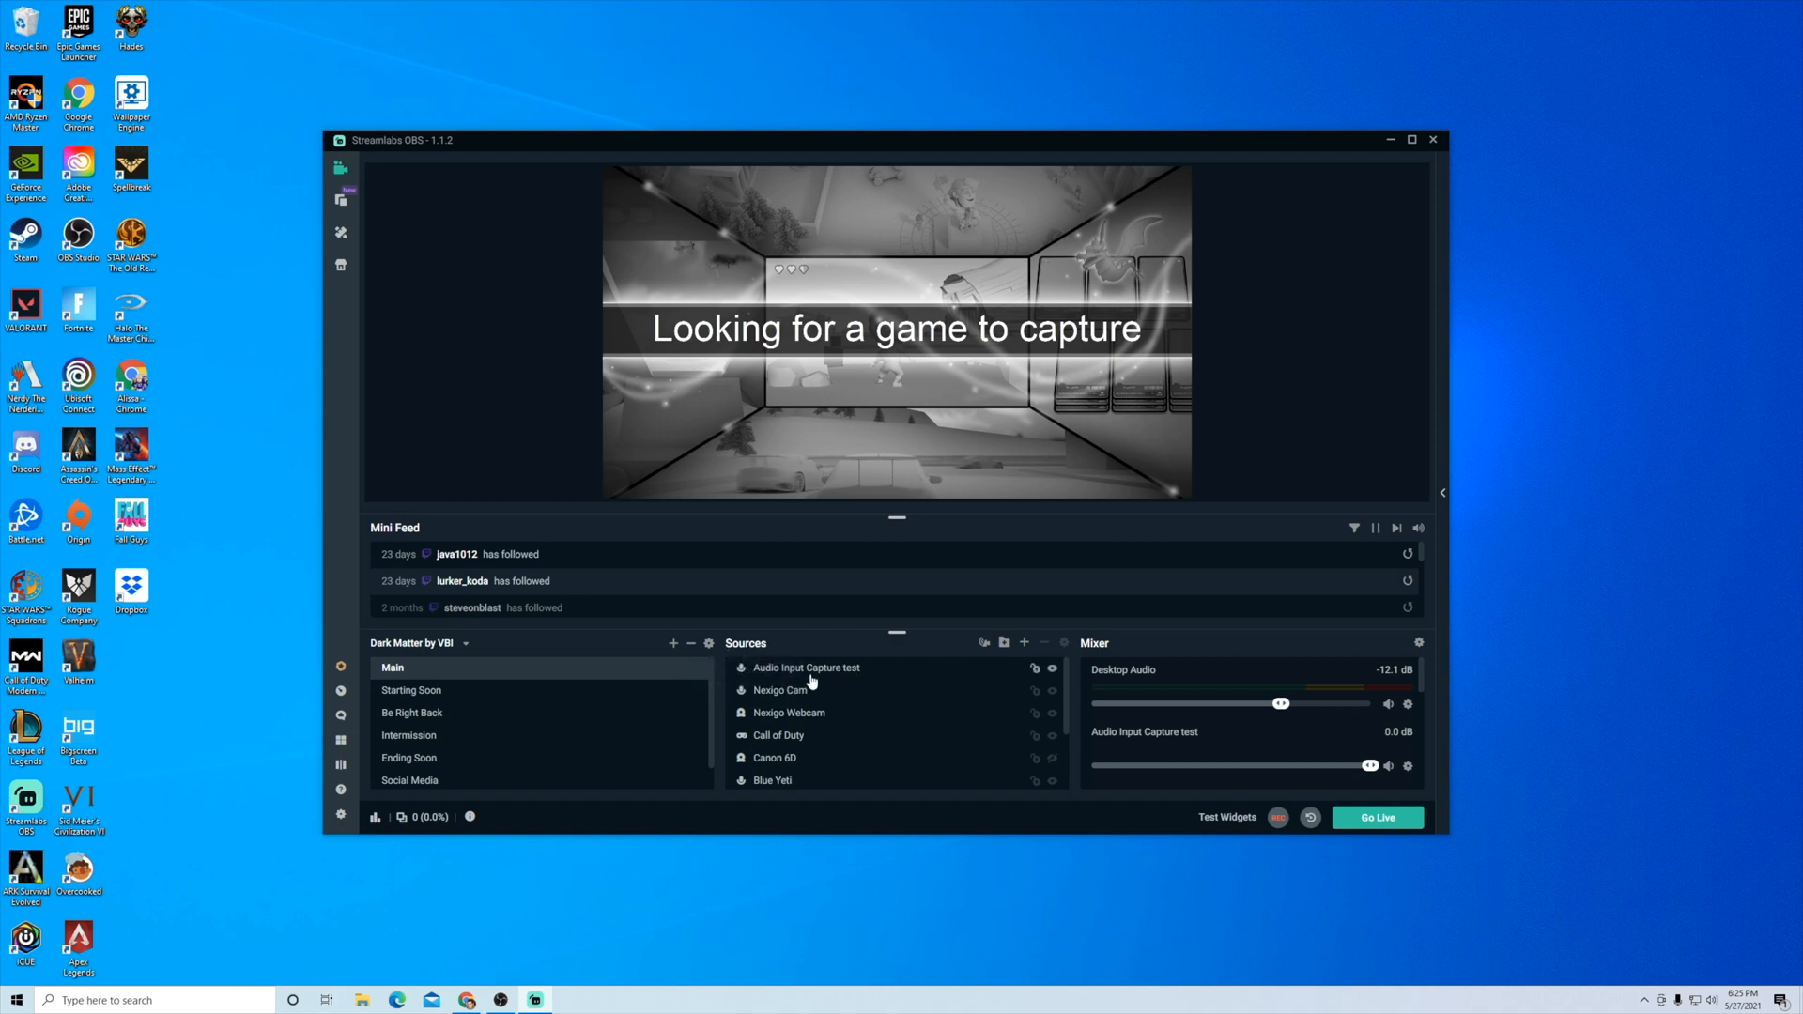
{"action": "scroll", "coordinate": [807, 763], "scroll_direction": "down", "scroll_amount": 2}
{"action": "scroll", "coordinate": [781, 723], "scroll_direction": "up", "scroll_amount": 2}
{"action": "scroll", "coordinate": [817, 733], "scroll_direction": "up", "scroll_amount": 1}
{"action": "scroll", "coordinate": [1183, 706], "scroll_direction": "down", "scroll_amount": 1}
{"action": "scroll", "coordinate": [1185, 706], "scroll_direction": "down", "scroll_amount": 5}
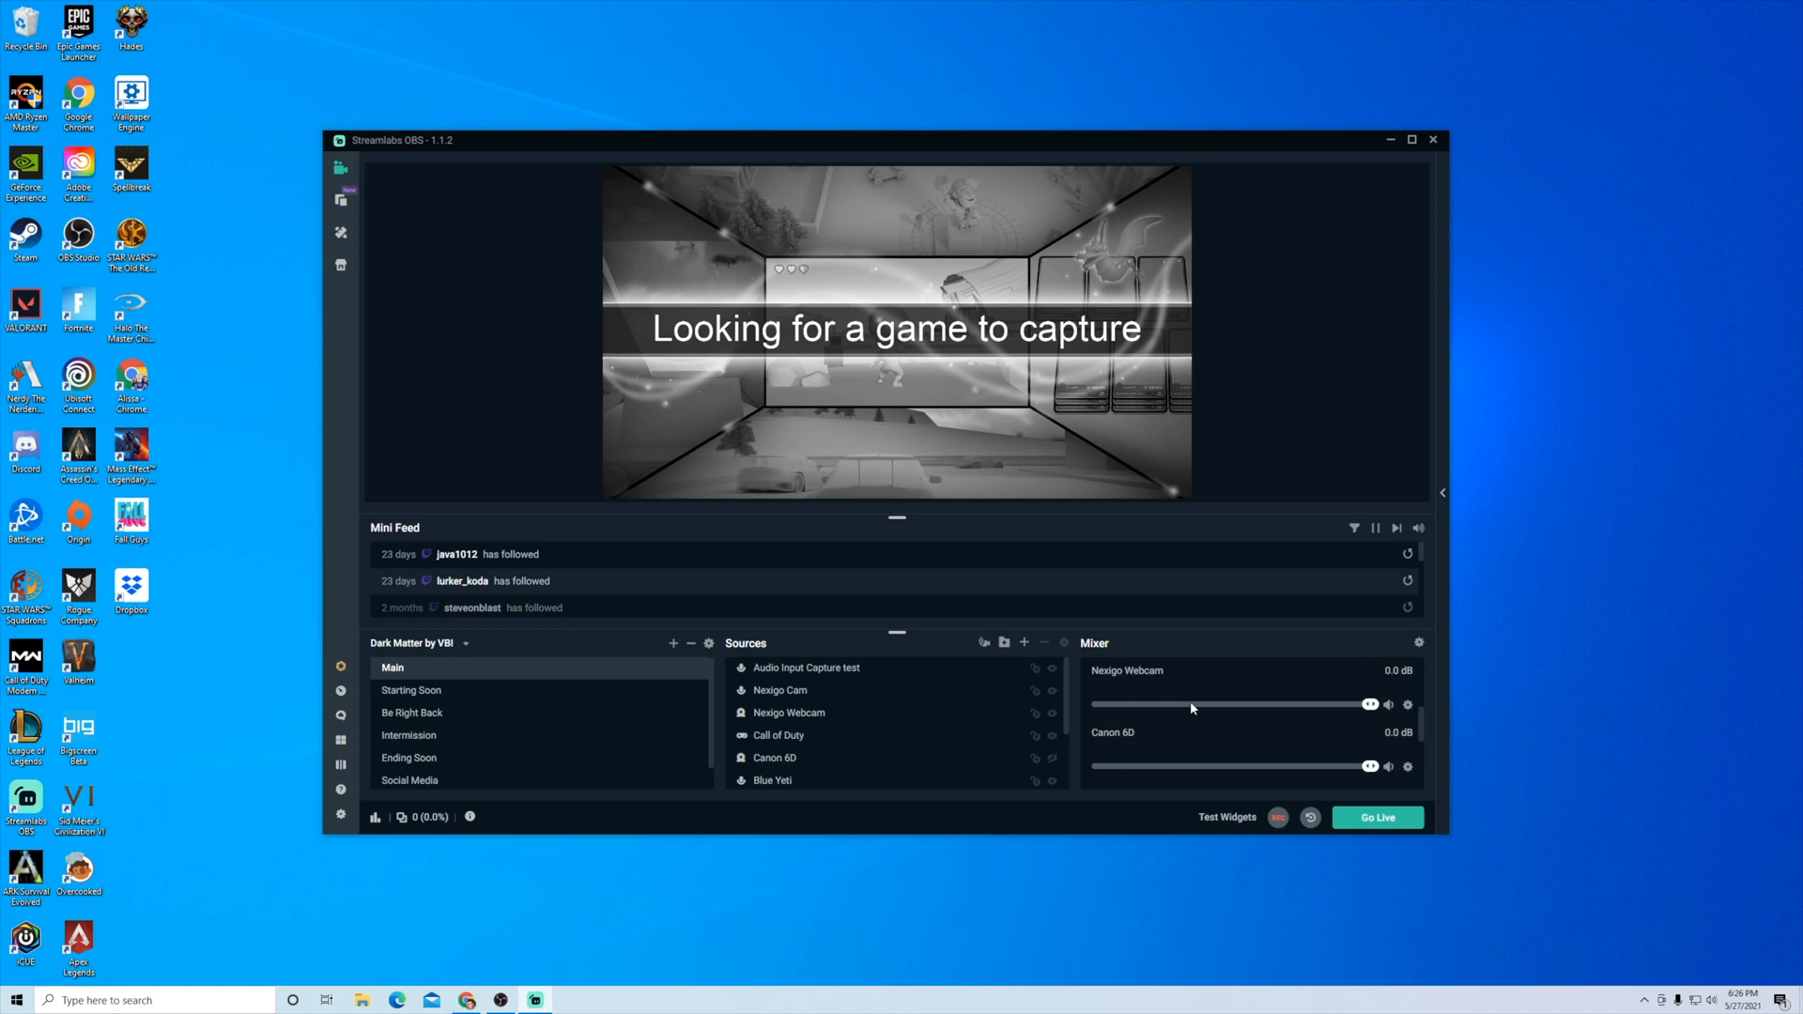
{"action": "scroll", "coordinate": [1183, 742], "scroll_direction": "up", "scroll_amount": 5}
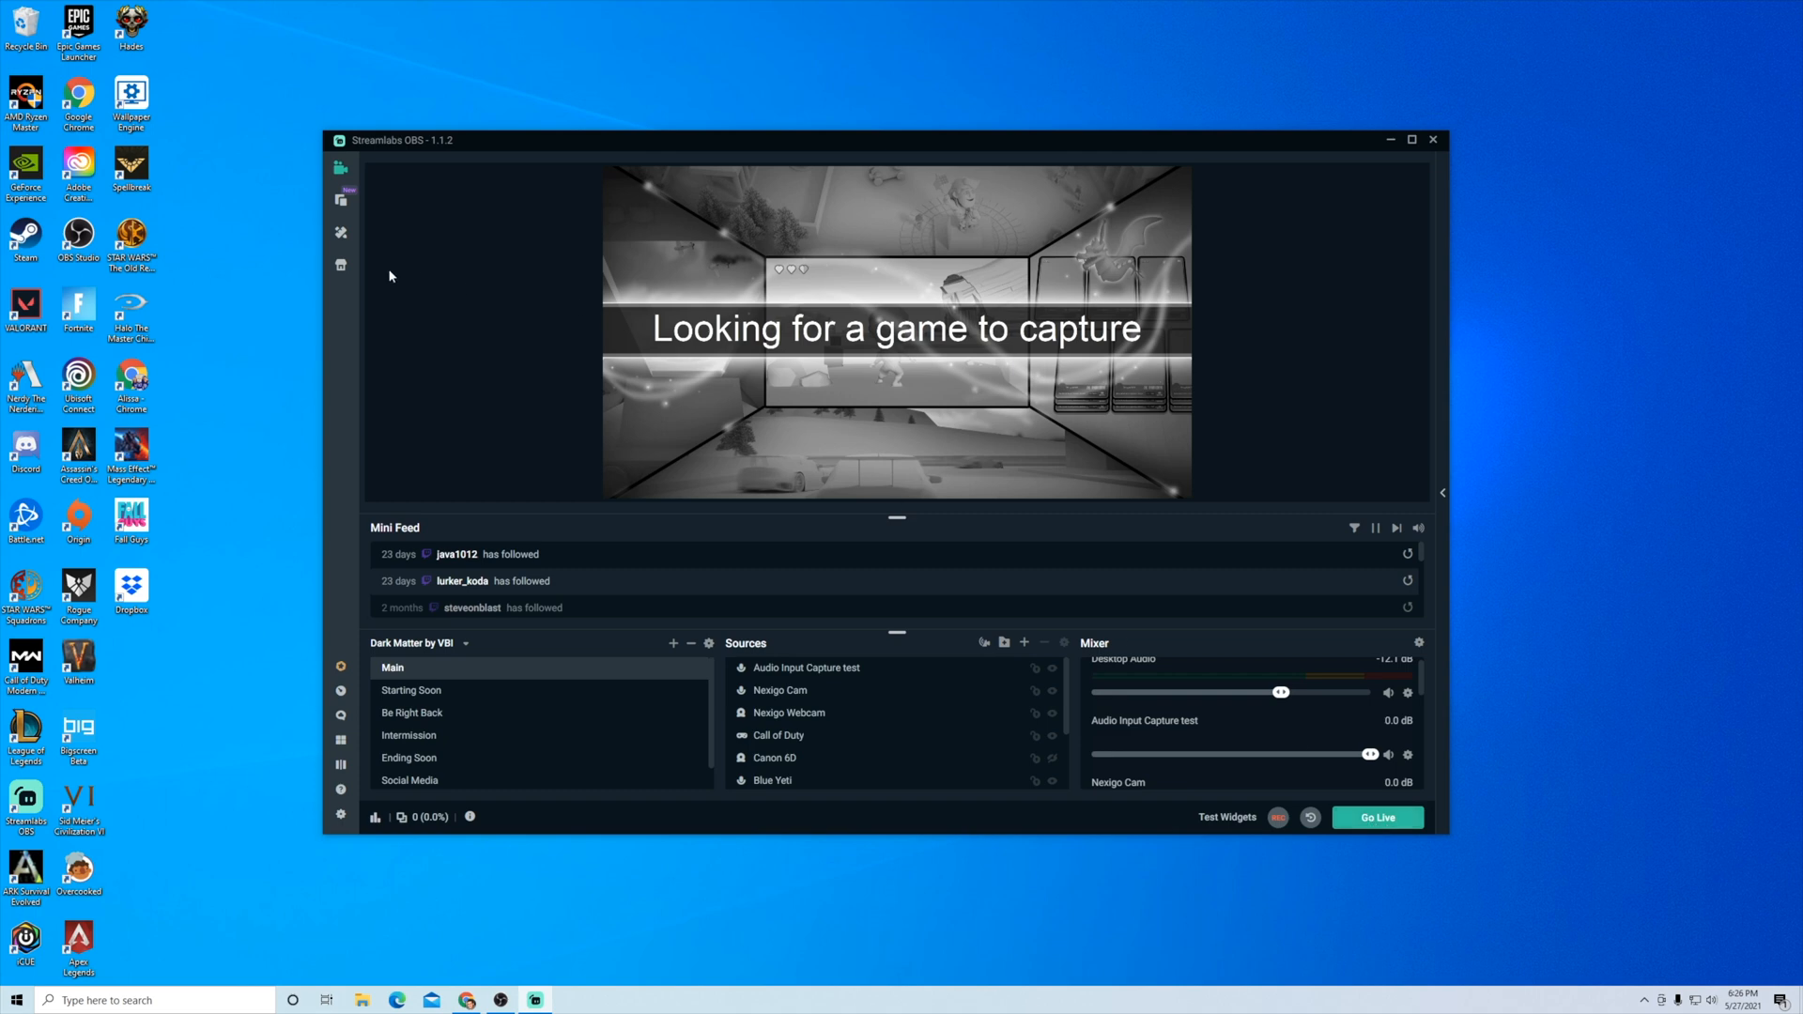
Step: Review the stream destinations in the Streamlabs OBS settings, and close the settings
{"action": "left_click", "coordinate": [341, 814]}
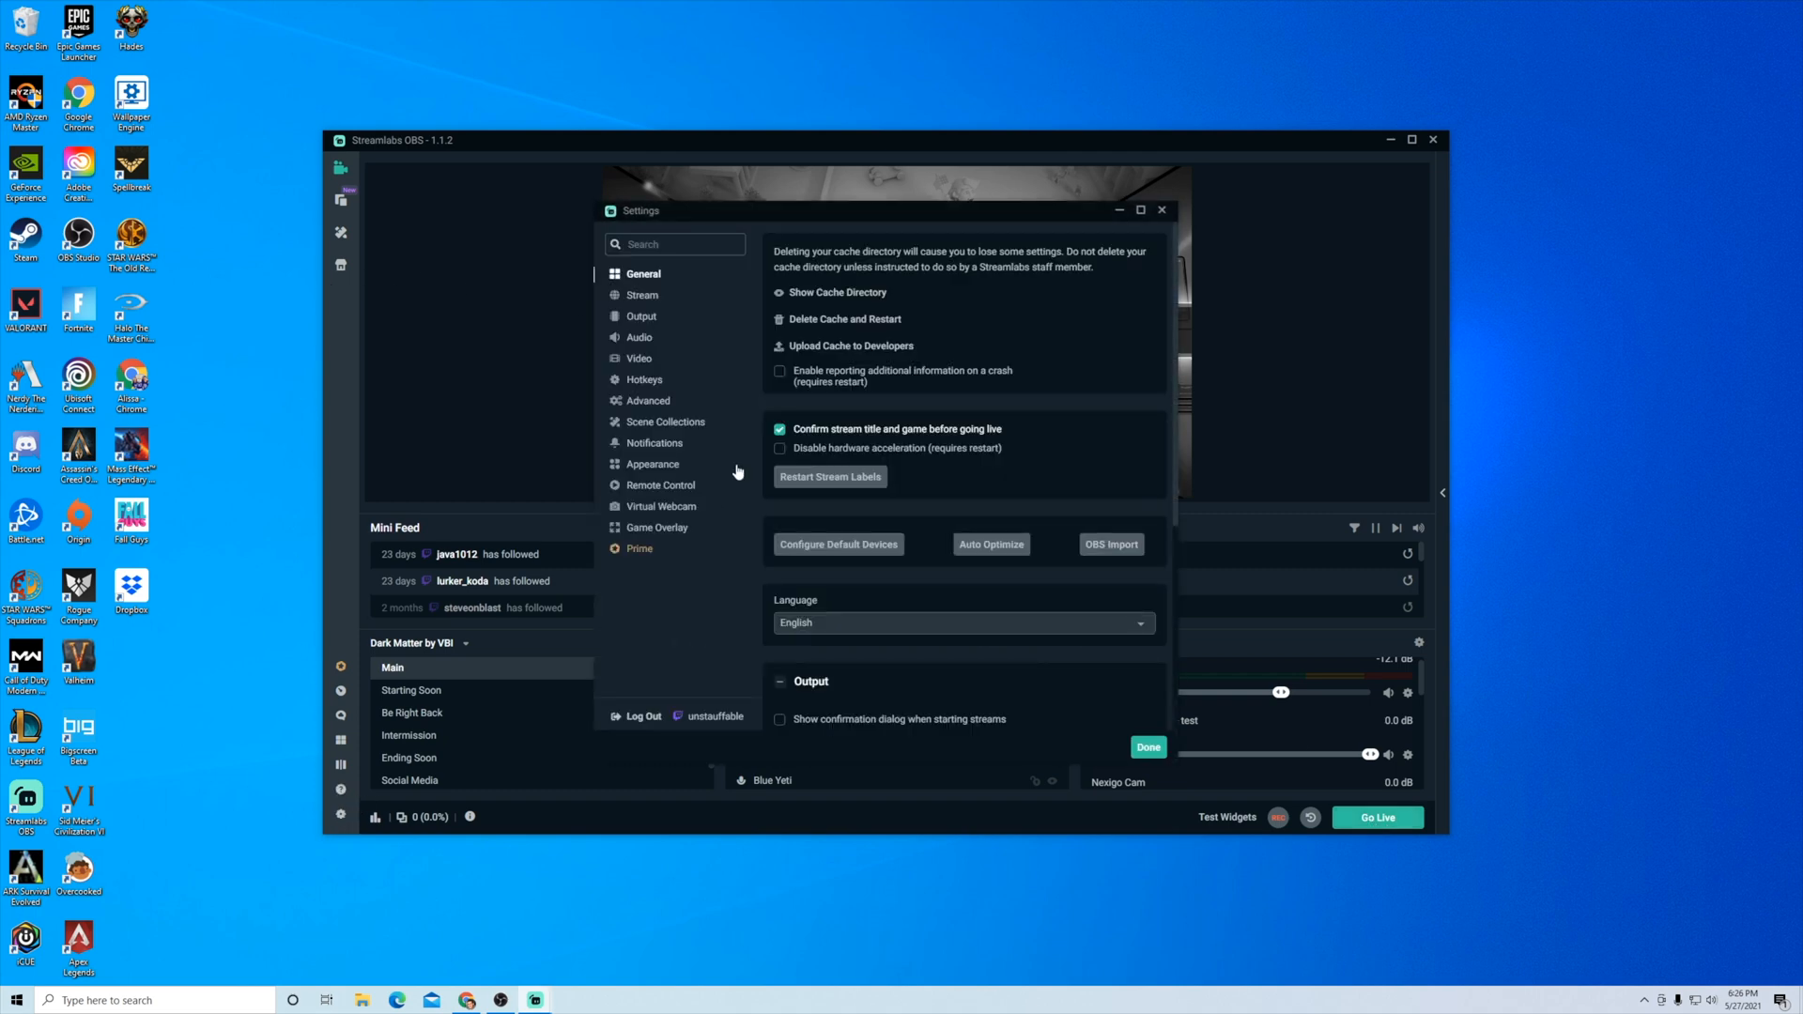
{"action": "left_click", "coordinate": [657, 297]}
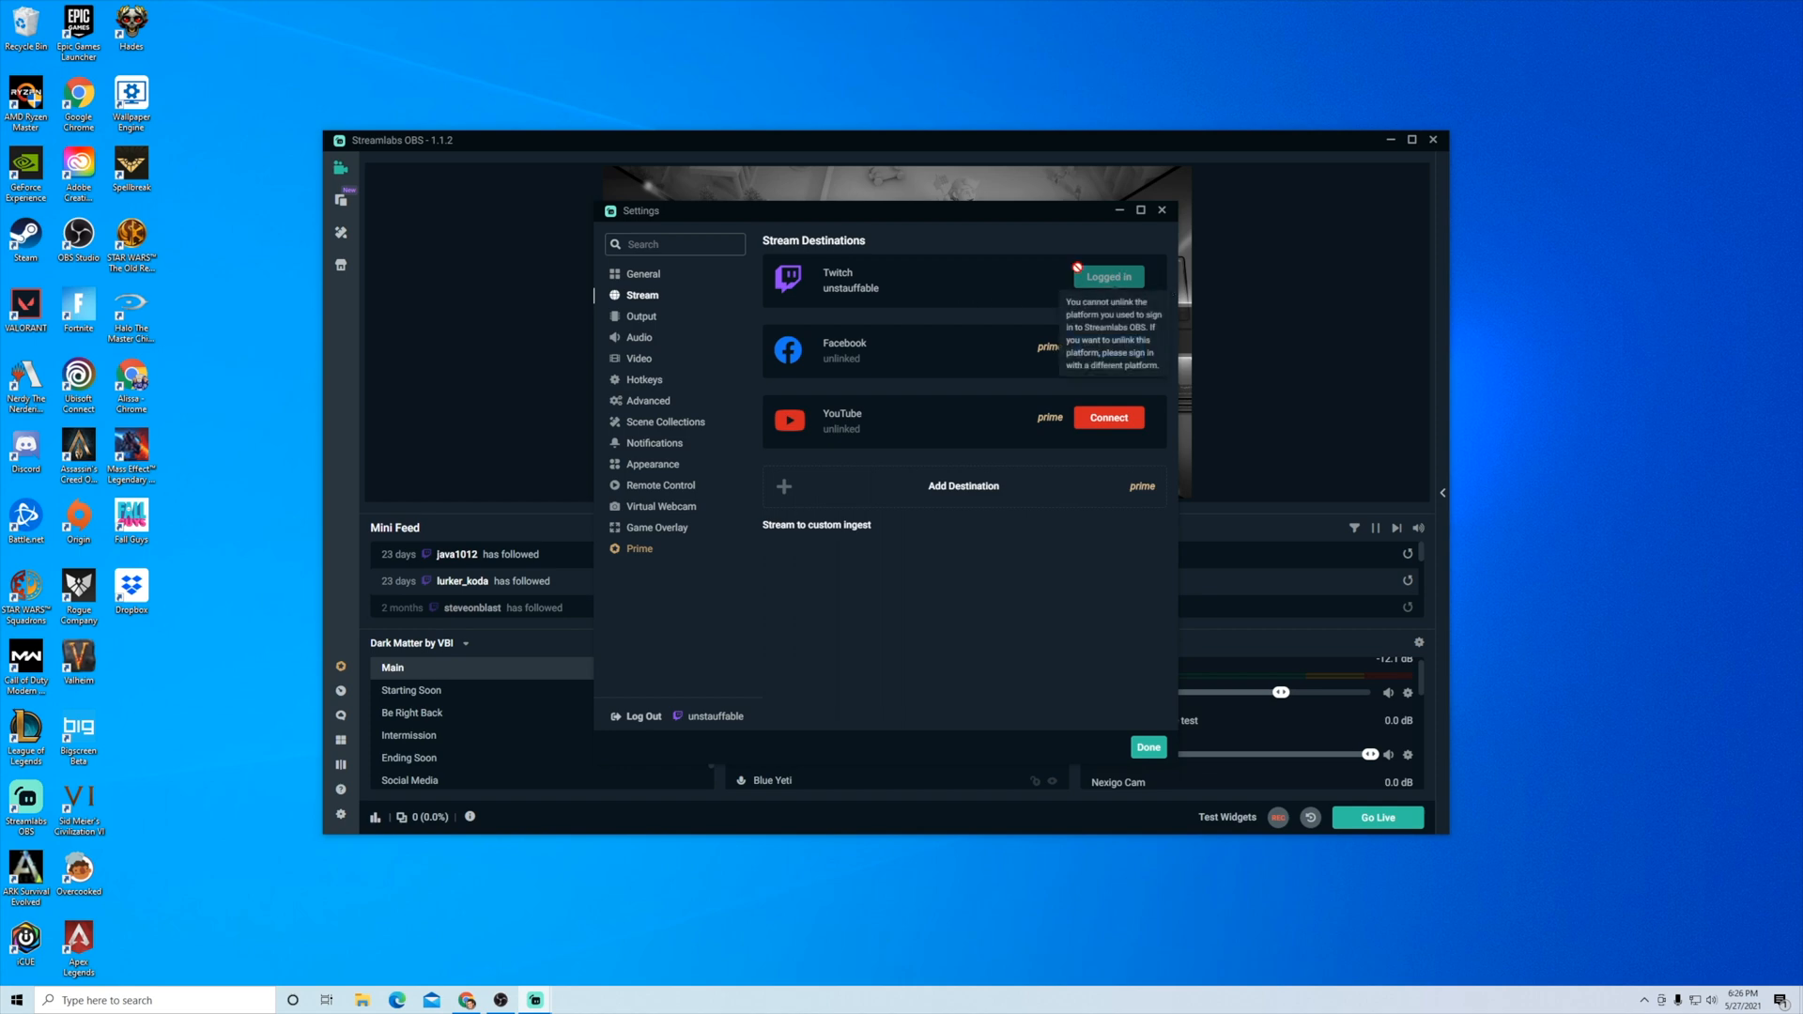
{"action": "left_click", "coordinate": [1161, 209]}
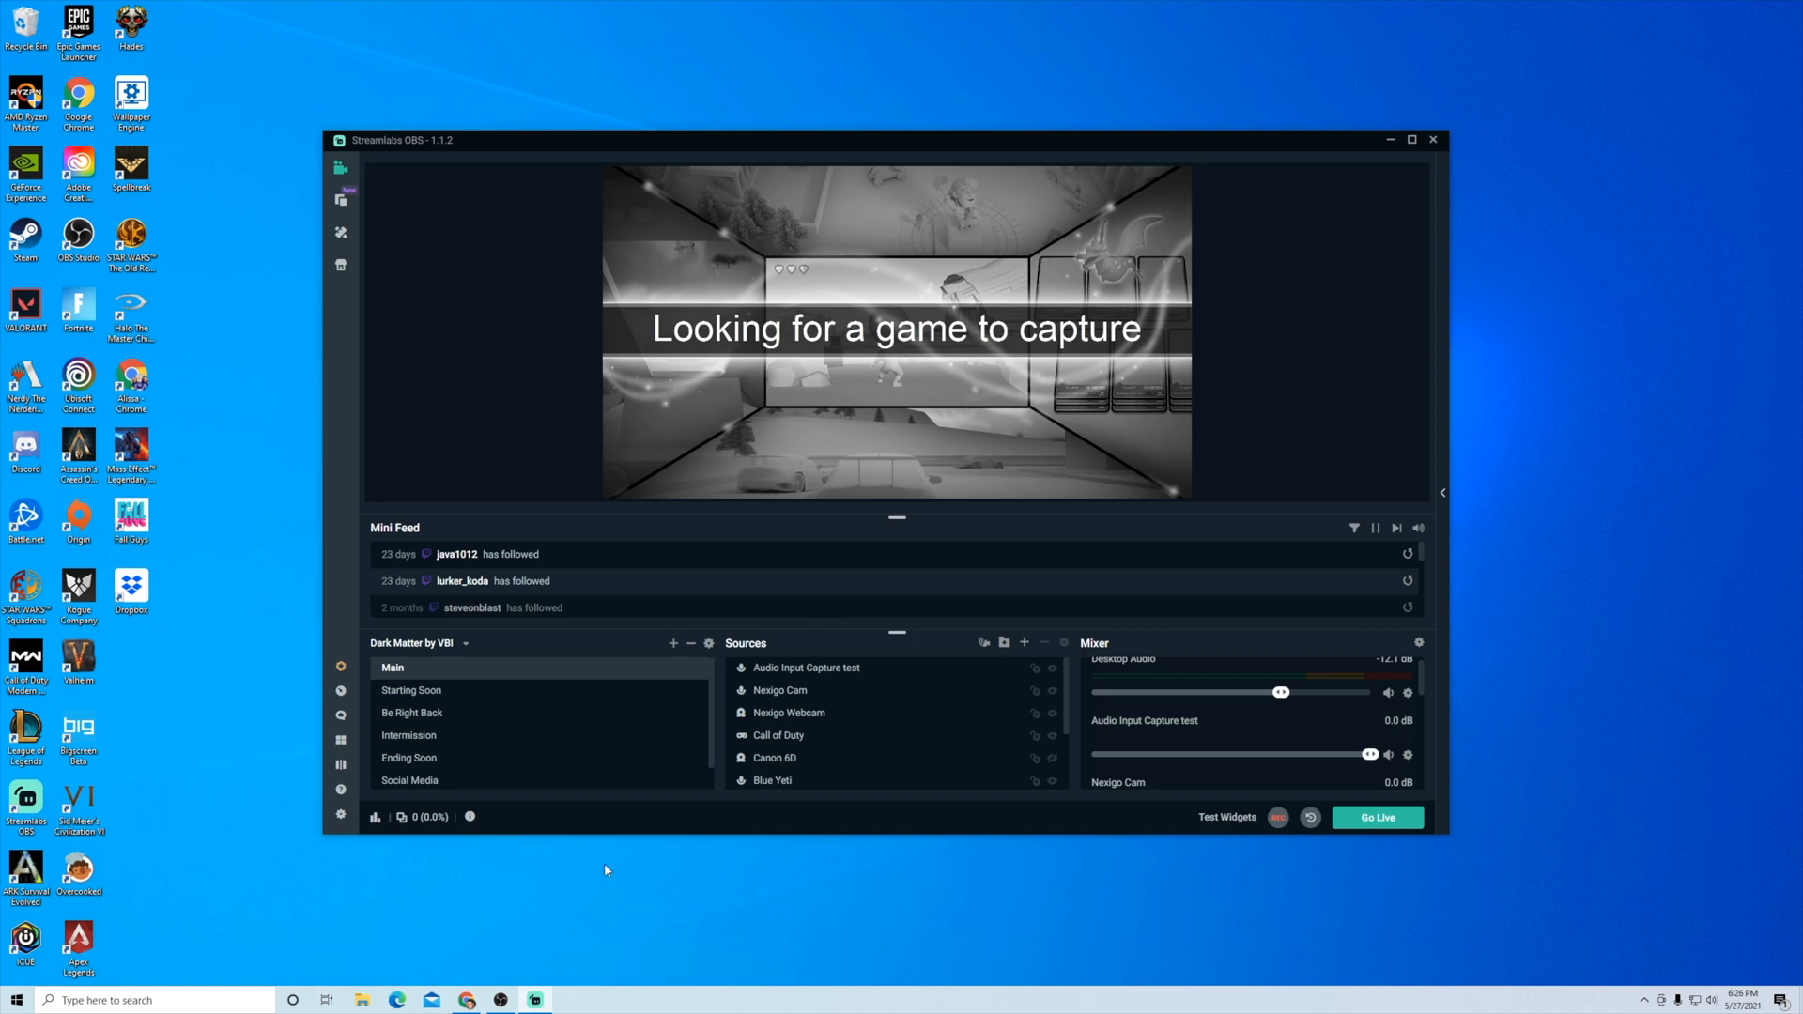
Step: Switch to OBS Studio, move the Nexigo webcam source above Dell Display, and minimize both the OBS Studio and Streamlabs OBS windows
{"action": "left_click", "coordinate": [501, 1000]}
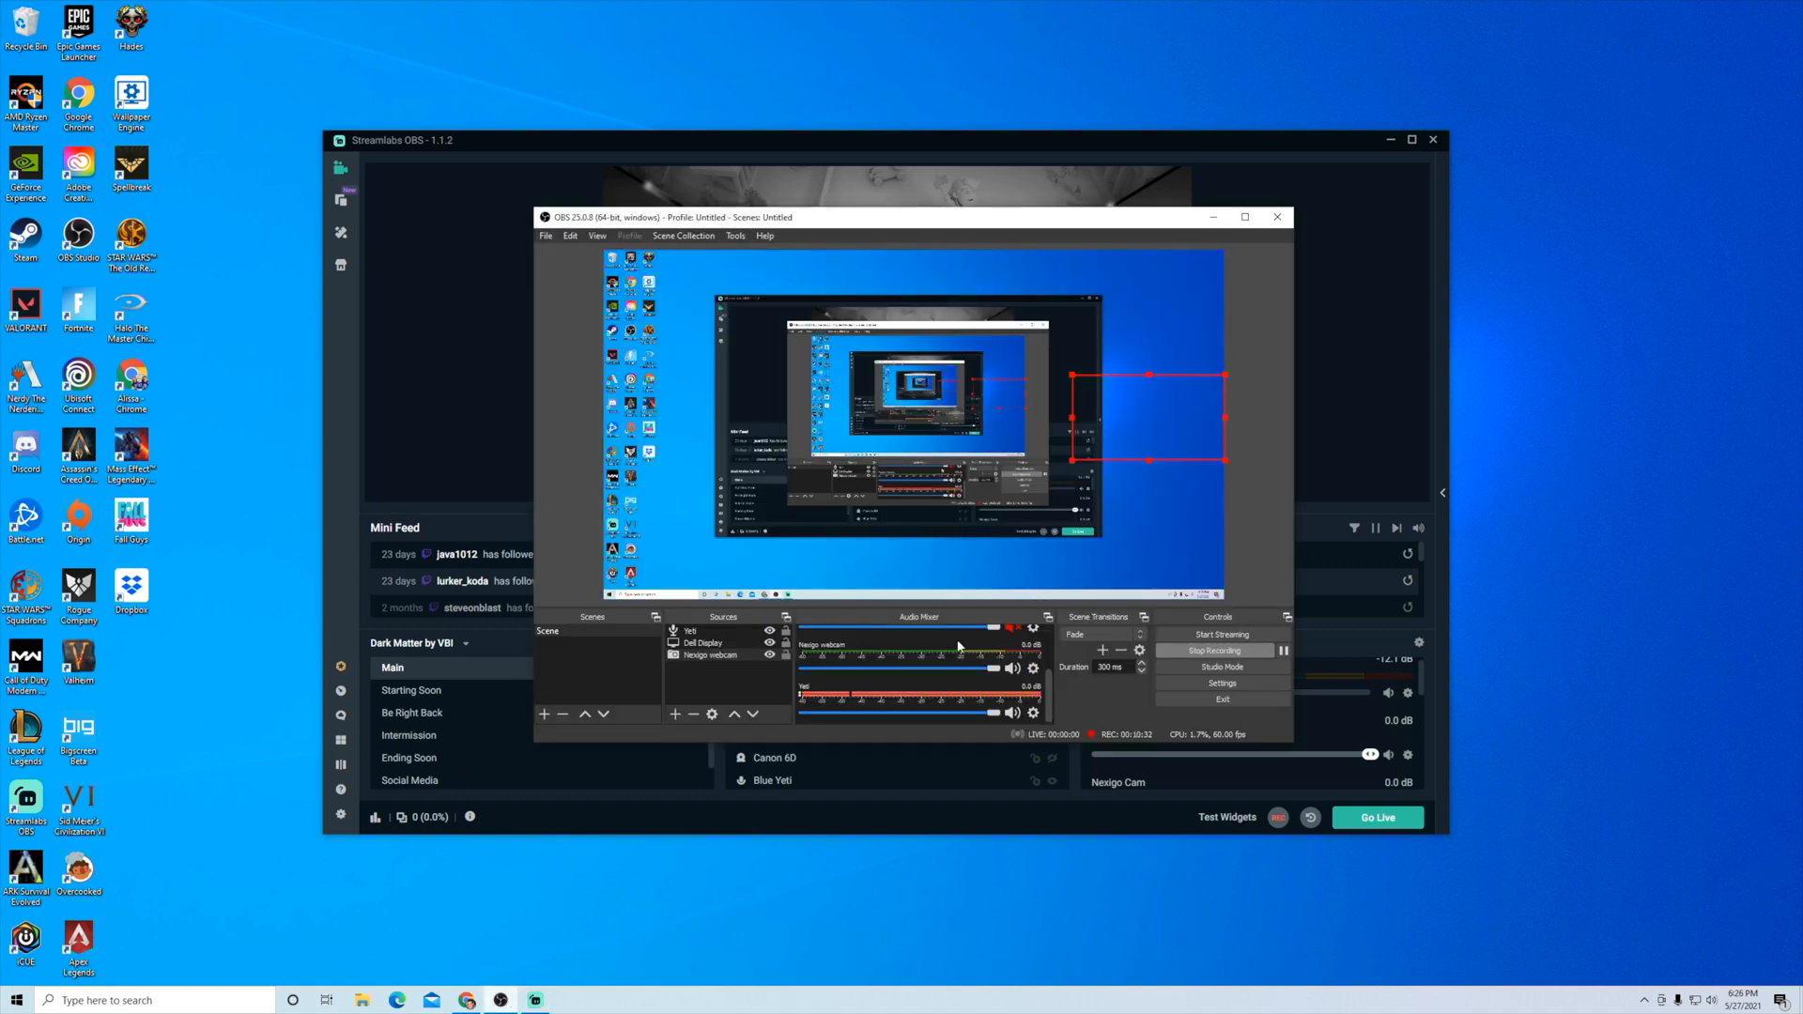
{"action": "left_click_drag", "start_coordinate": [730, 655], "coordinate": [721, 643]}
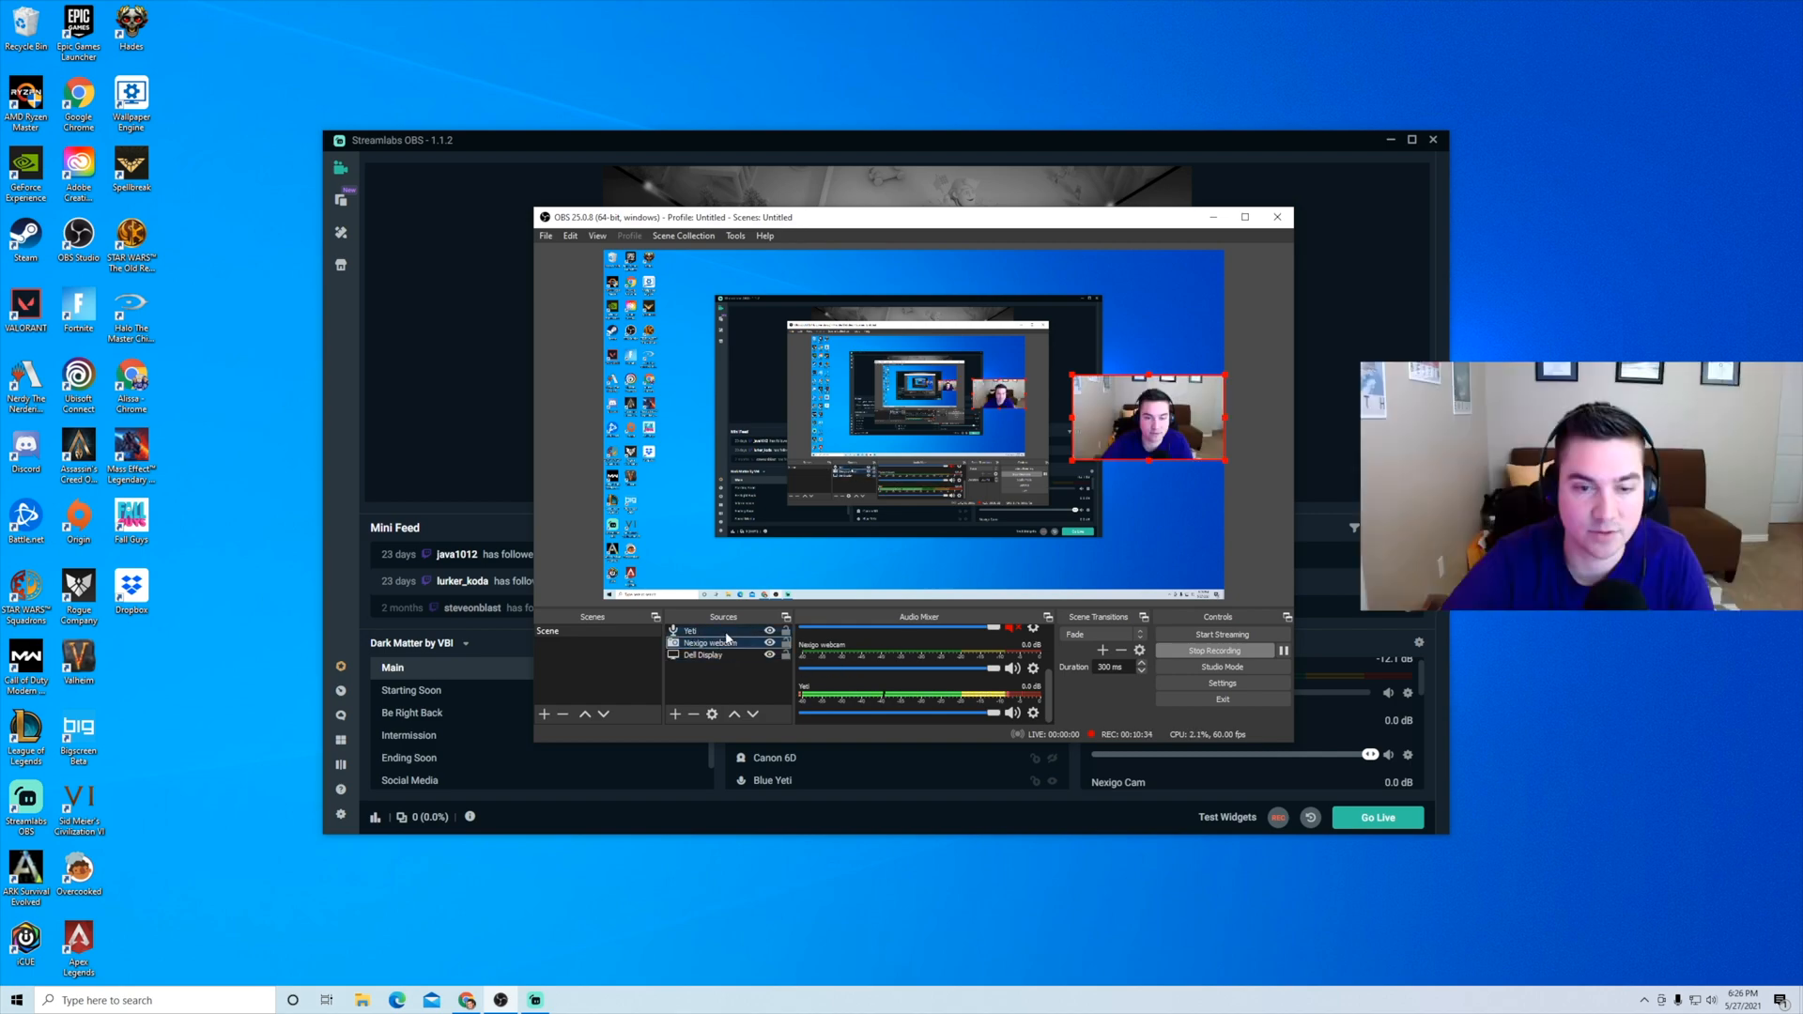
{"action": "left_click", "coordinate": [1217, 219]}
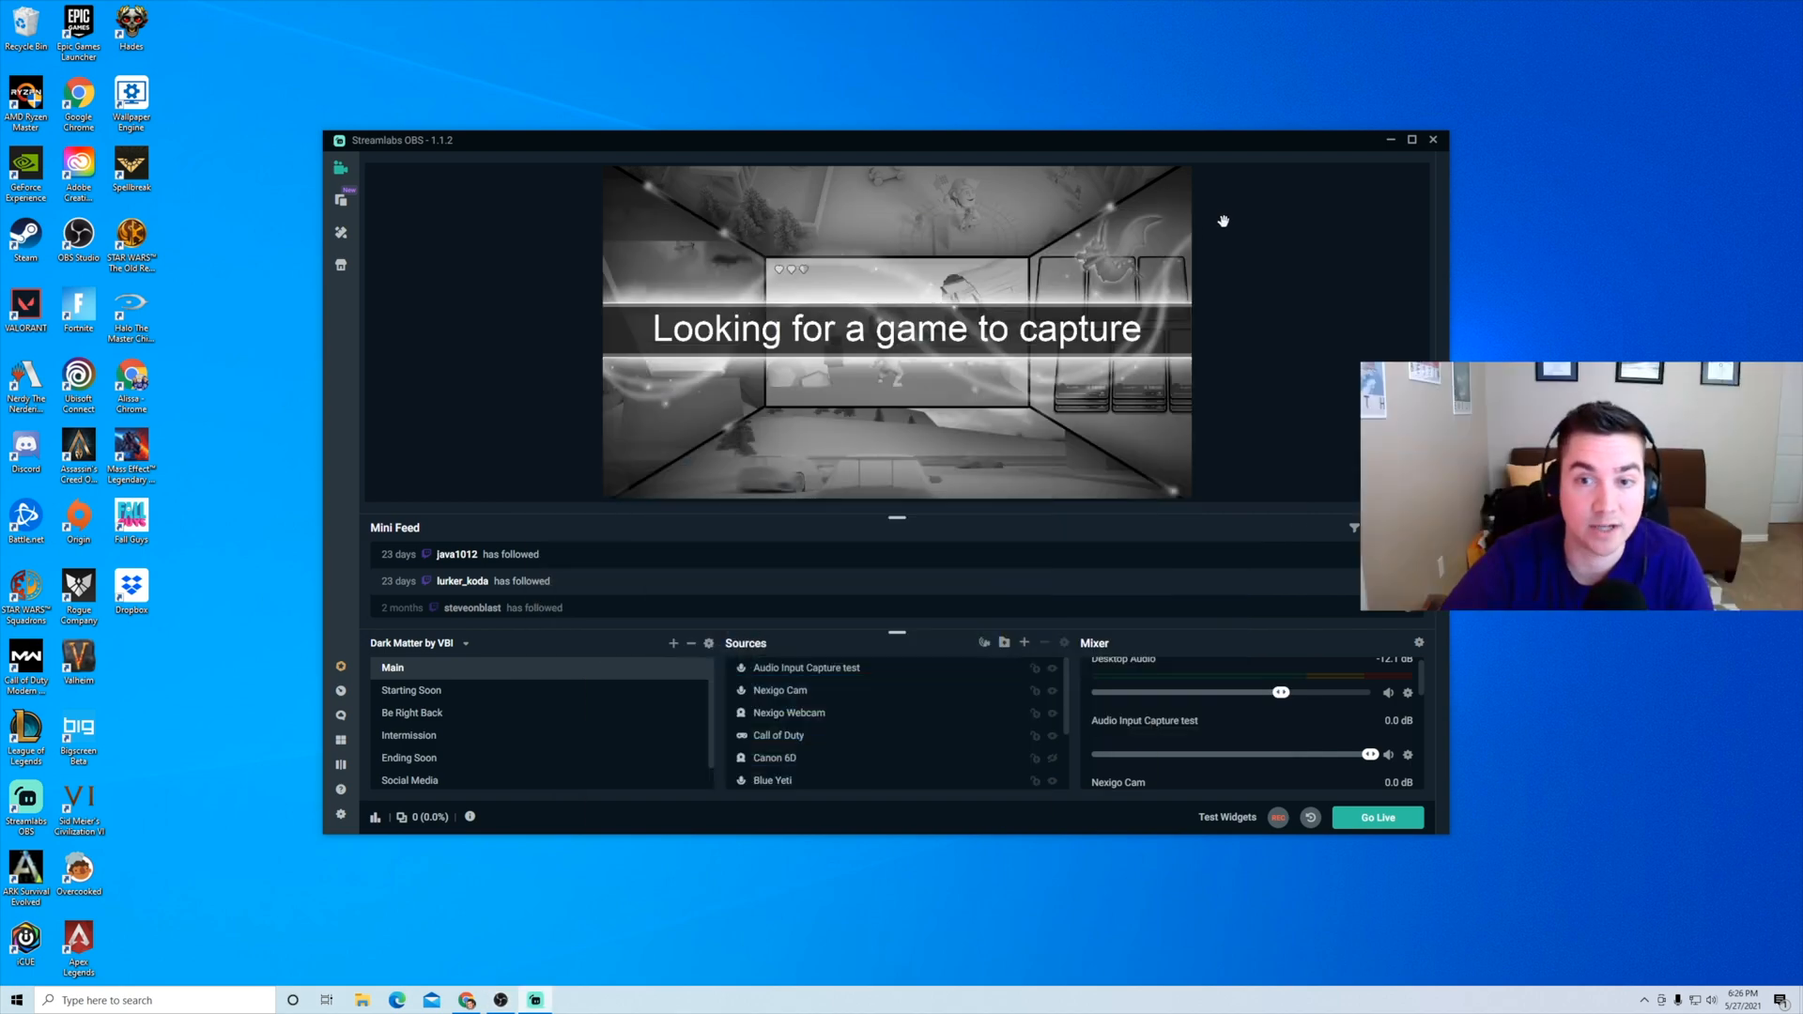
{"action": "left_click", "coordinate": [1390, 140]}
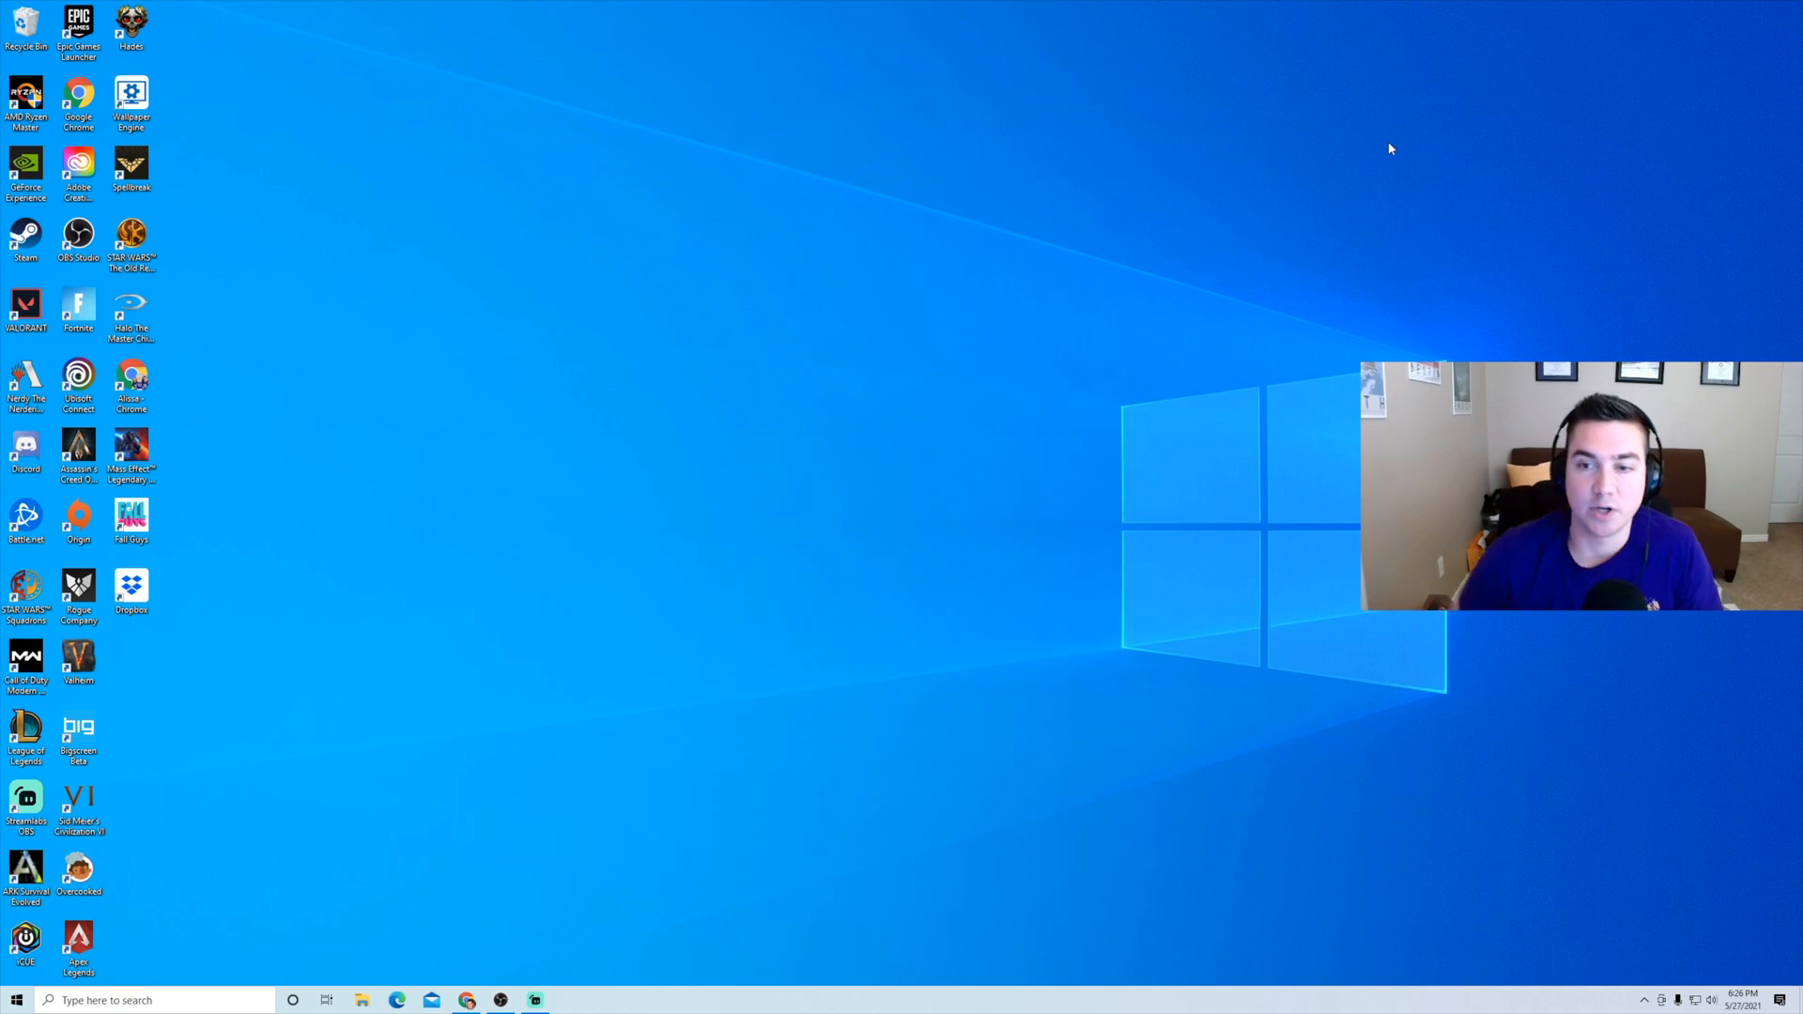